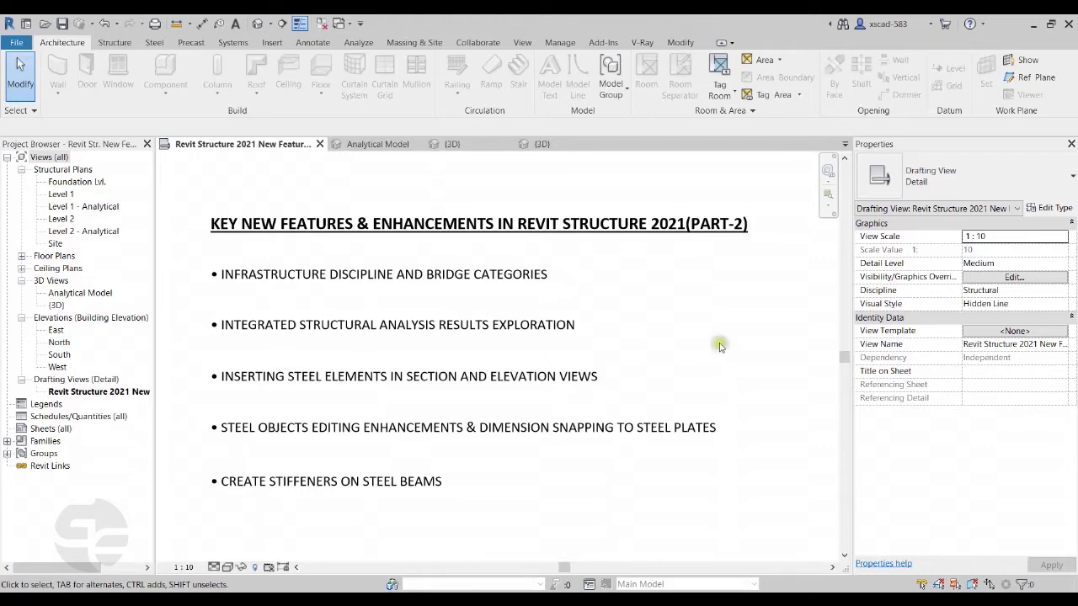
- Switch to the bridge project's 3D view and look over the Infrastructure model categories in its Visibility/Graphic Overrides
click(450, 145)
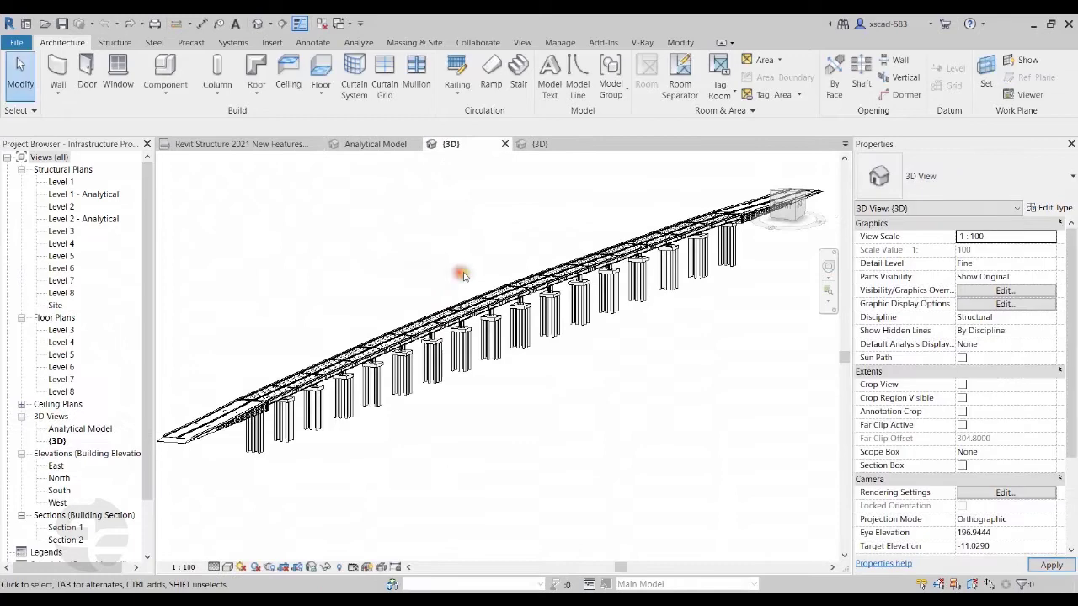
key(v)
key(v)
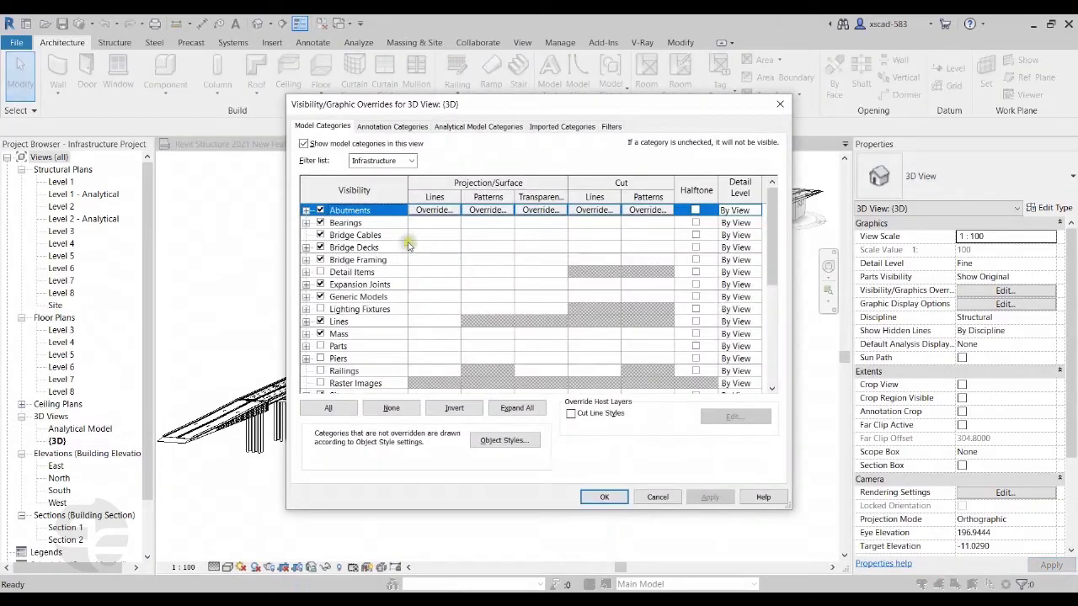
click(657, 497)
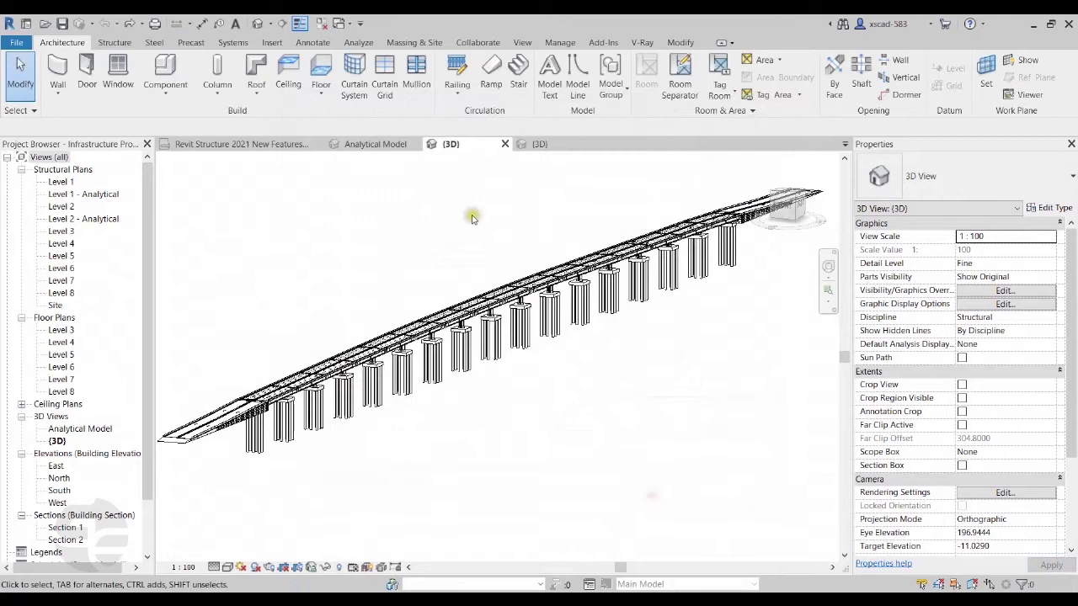
- Review the Infrastructure categories offered for view filters and for a new schedule, without creating either
click(524, 42)
click(122, 77)
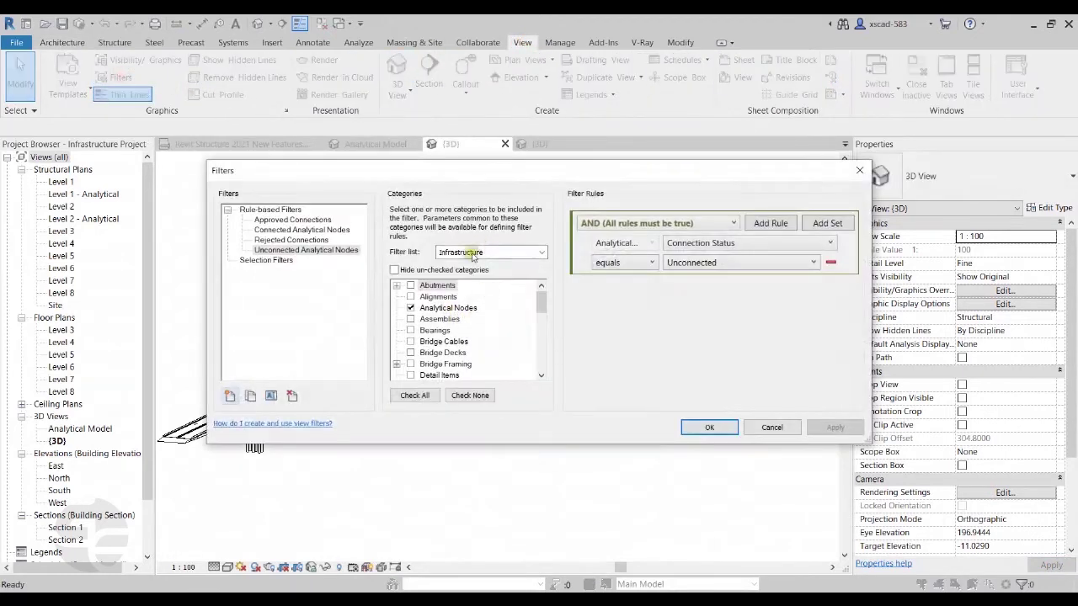
click(770, 427)
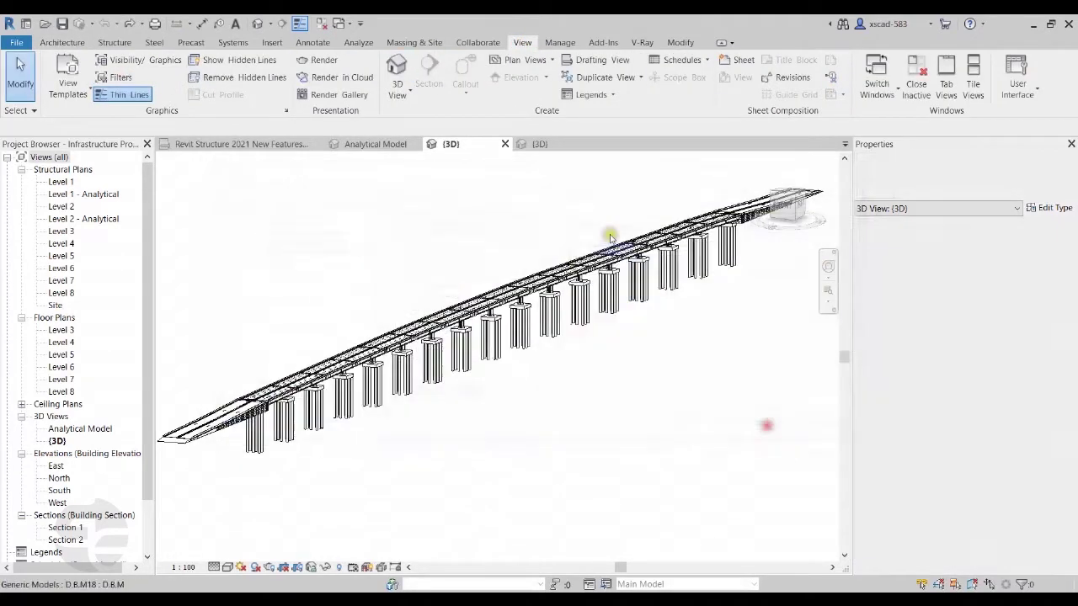
click(686, 60)
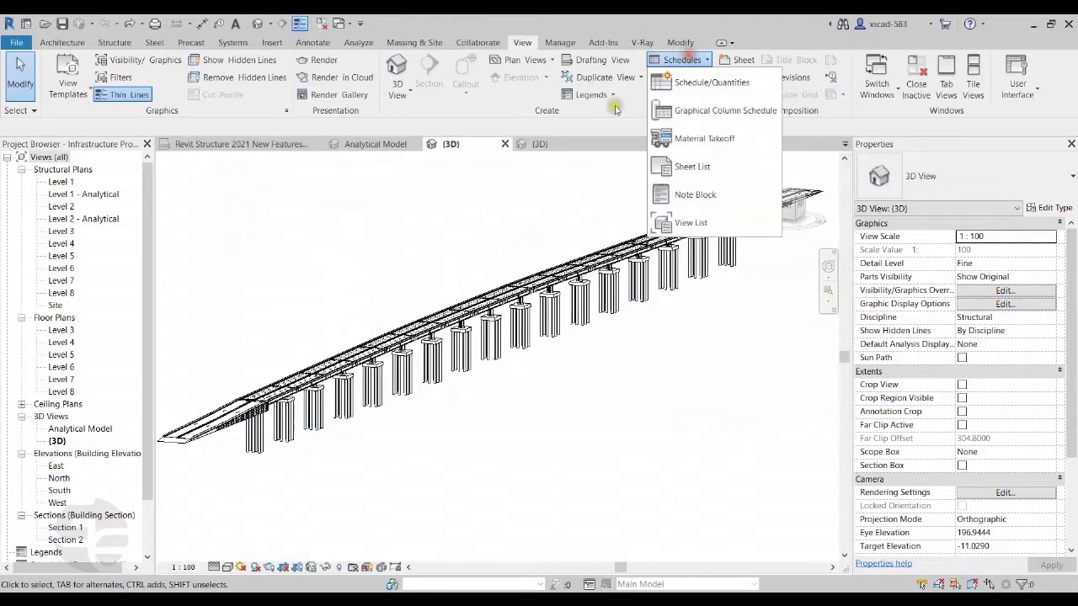
click(671, 78)
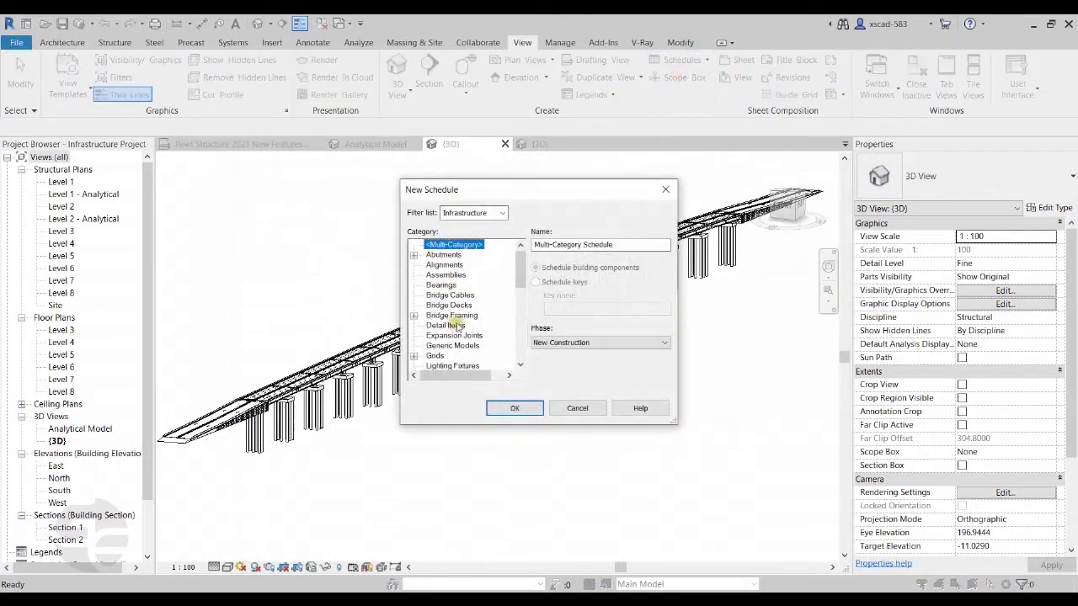
click(582, 408)
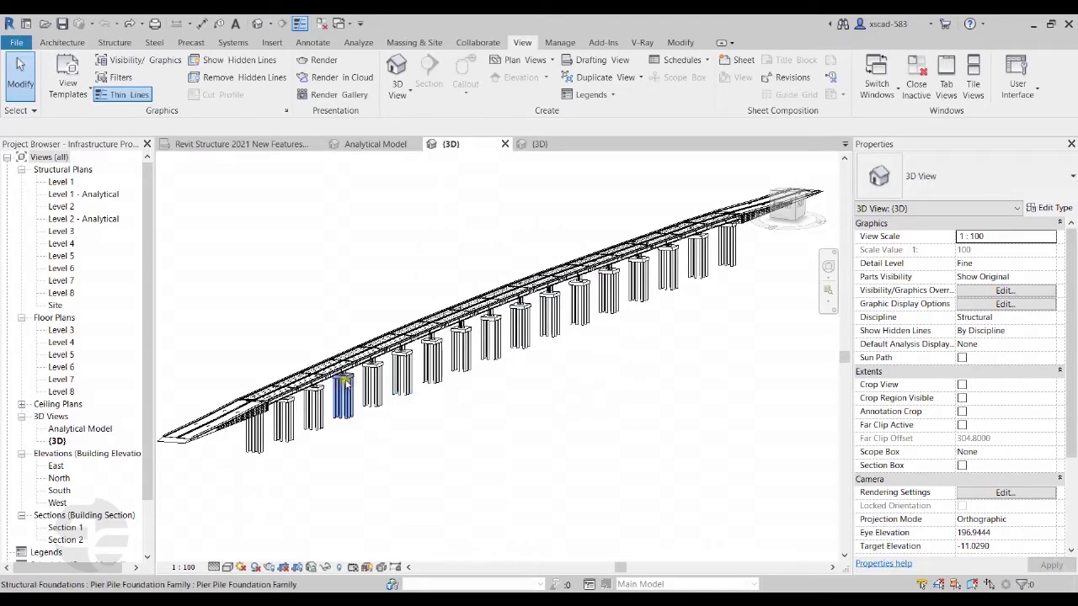
scroll(345, 379, up, 5)
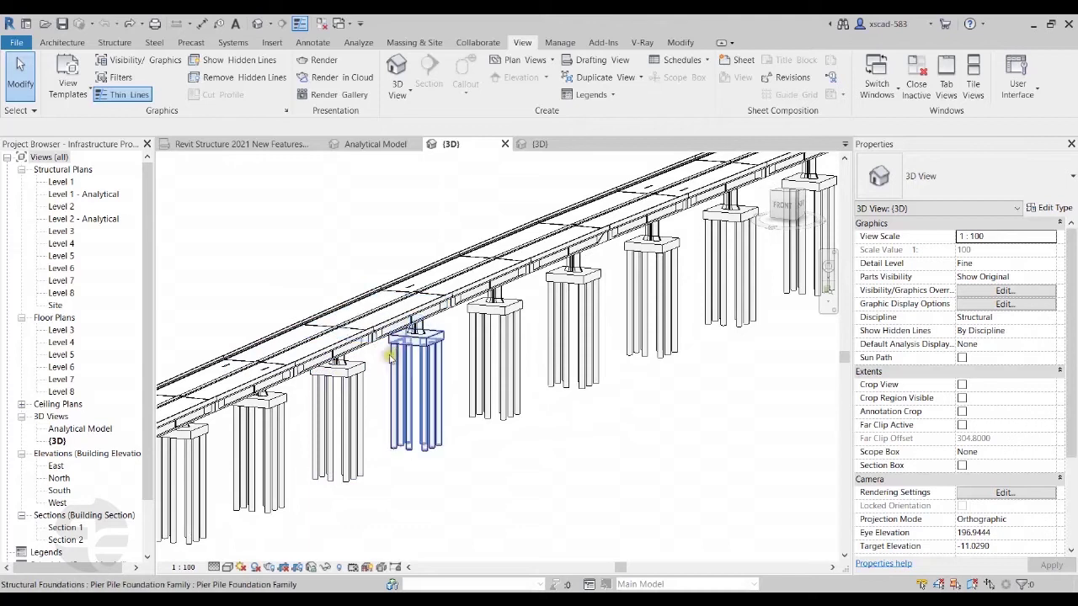
scroll(384, 354, down, 5)
shift+middle_drag(619, 416, 558, 316)
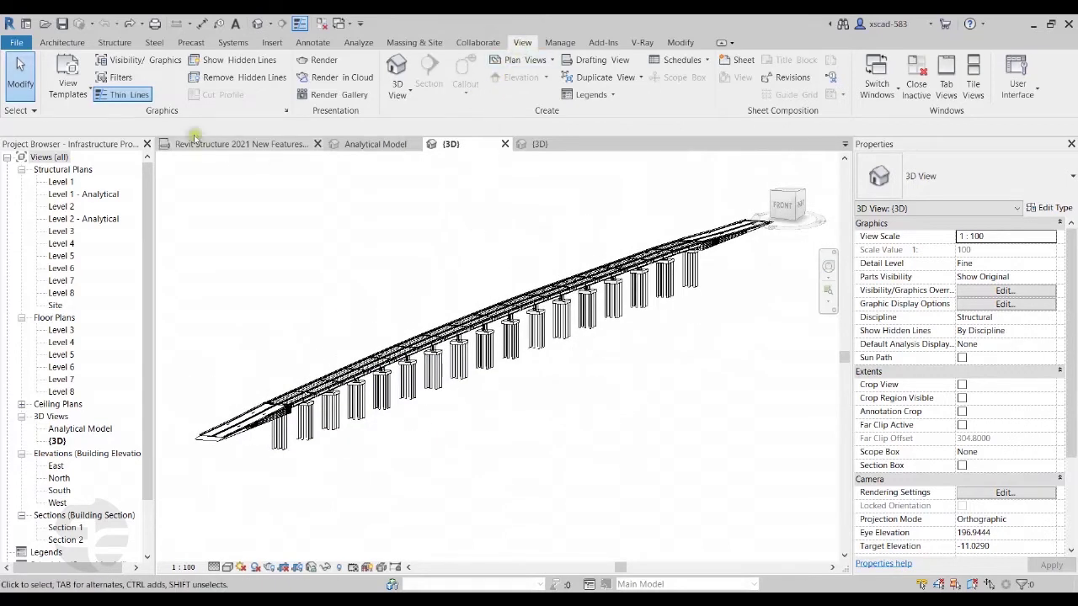
- Create a rule-based view filter named PSC Girder
click(120, 77)
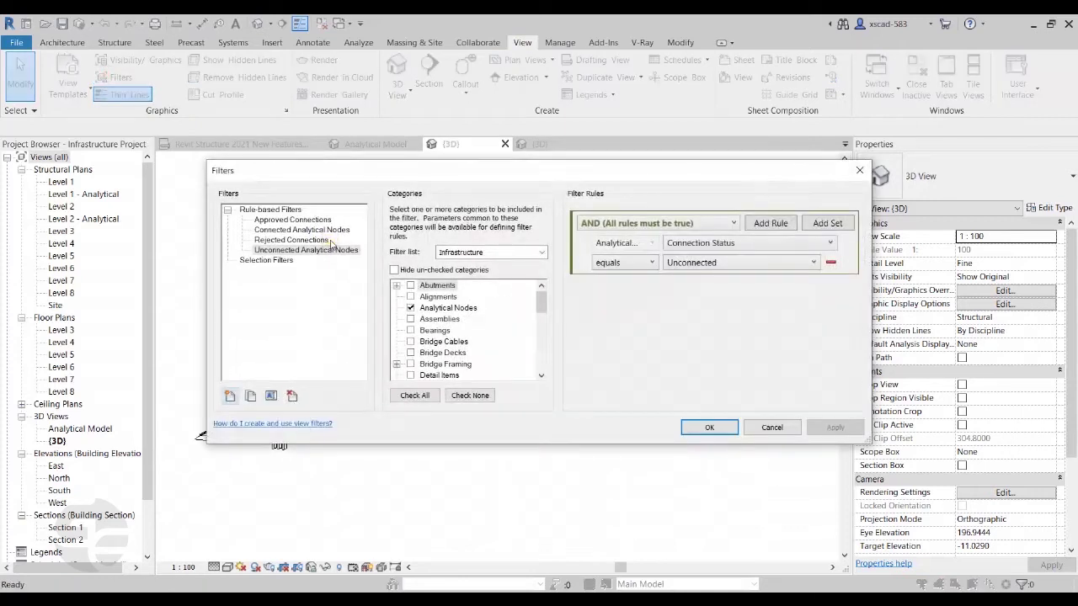
click(230, 396)
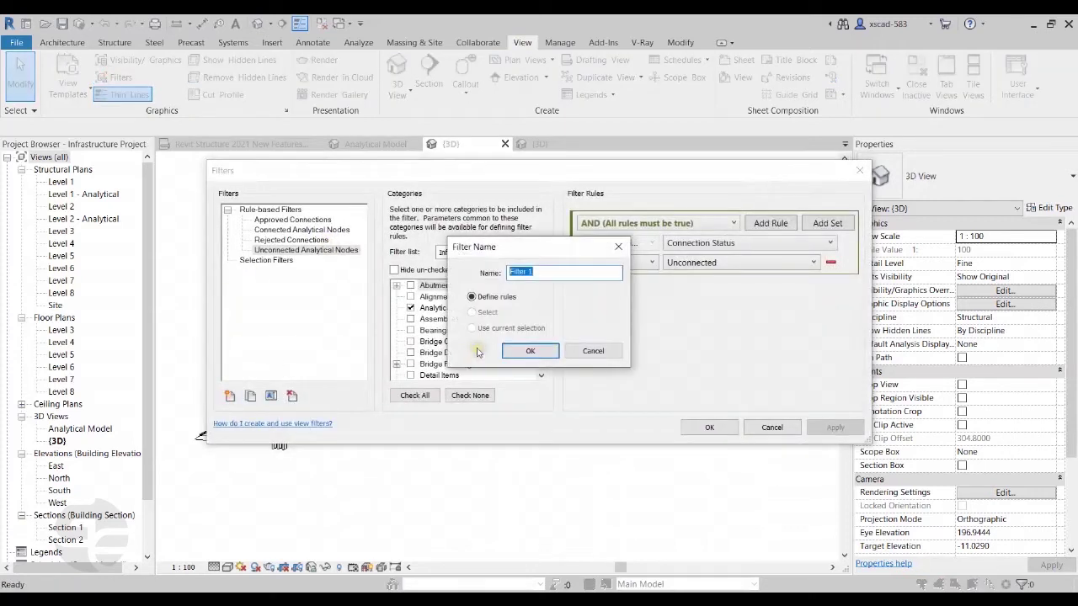
key(BackSpace)
text(PSC Girder)
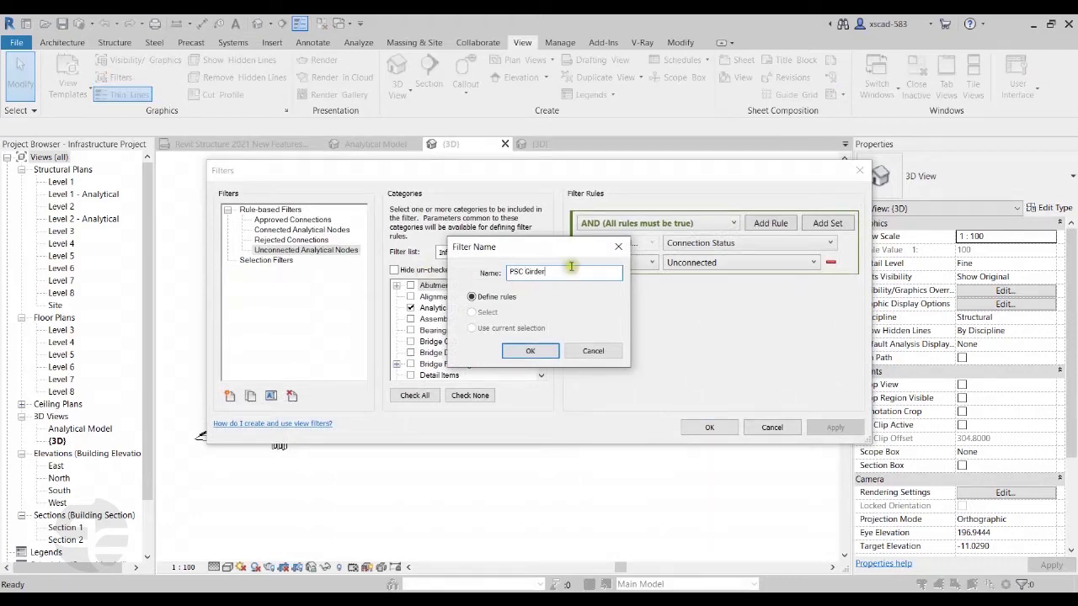
click(531, 351)
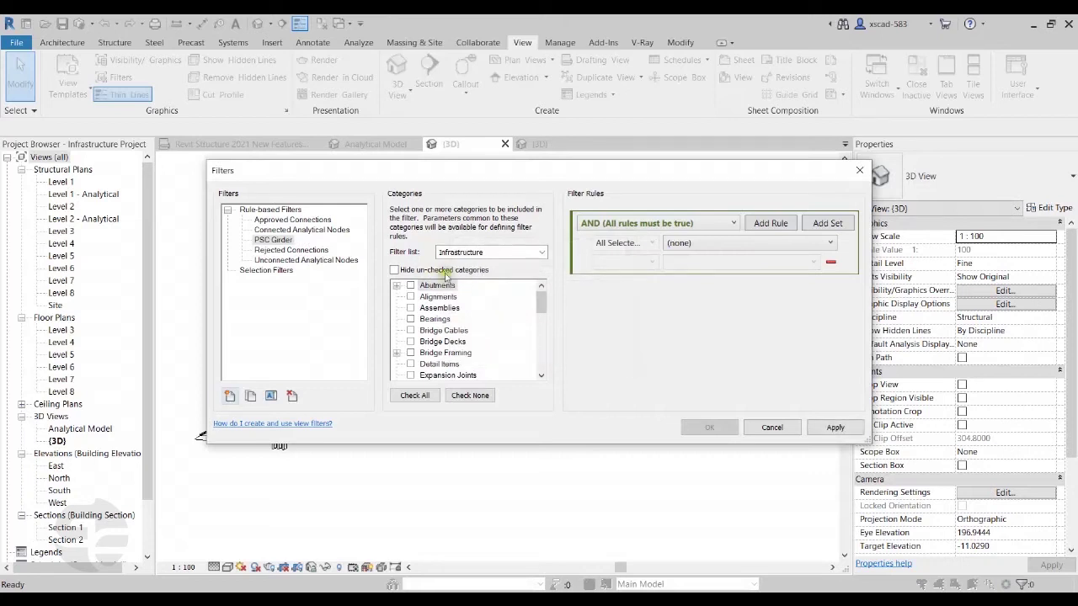
- Include the Structural Framing category from the Infrastructure filter list in the PSC Girder filter
click(534, 252)
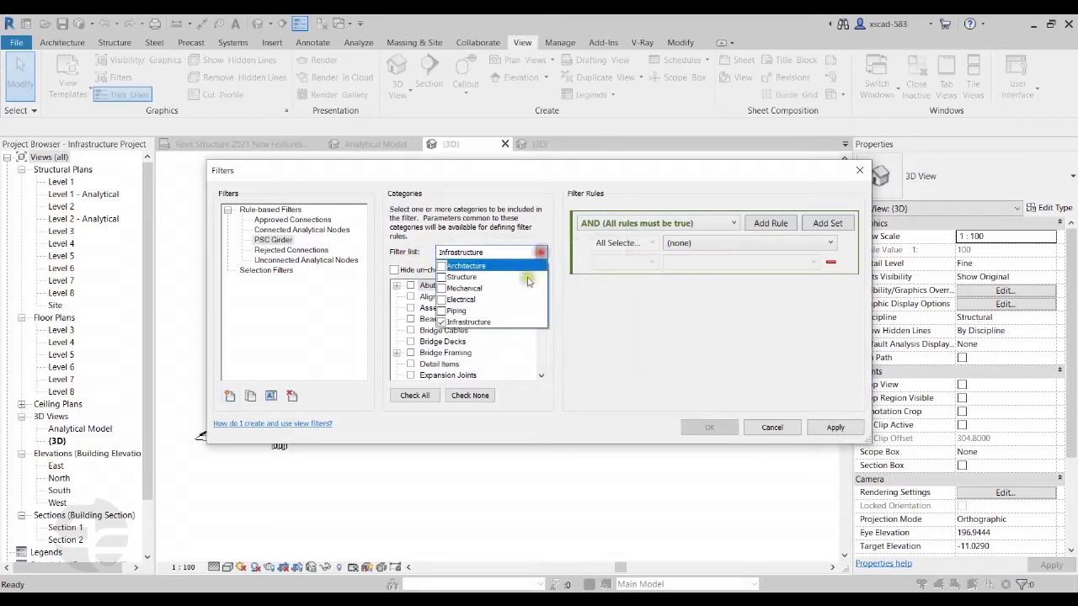
click(600, 325)
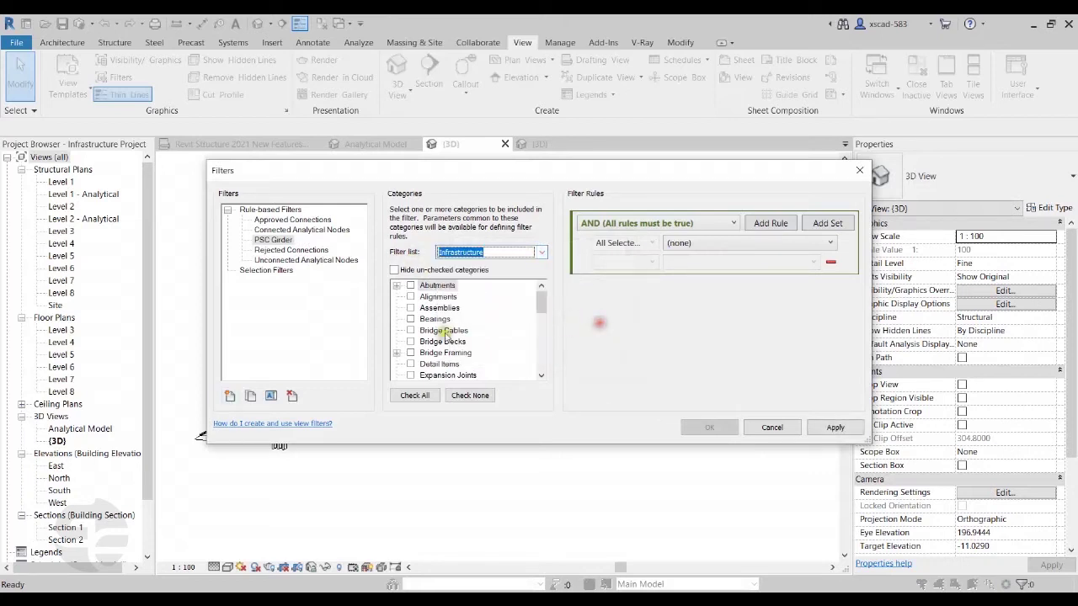
scroll(468, 313, down, 3)
scroll(491, 313, down, 8)
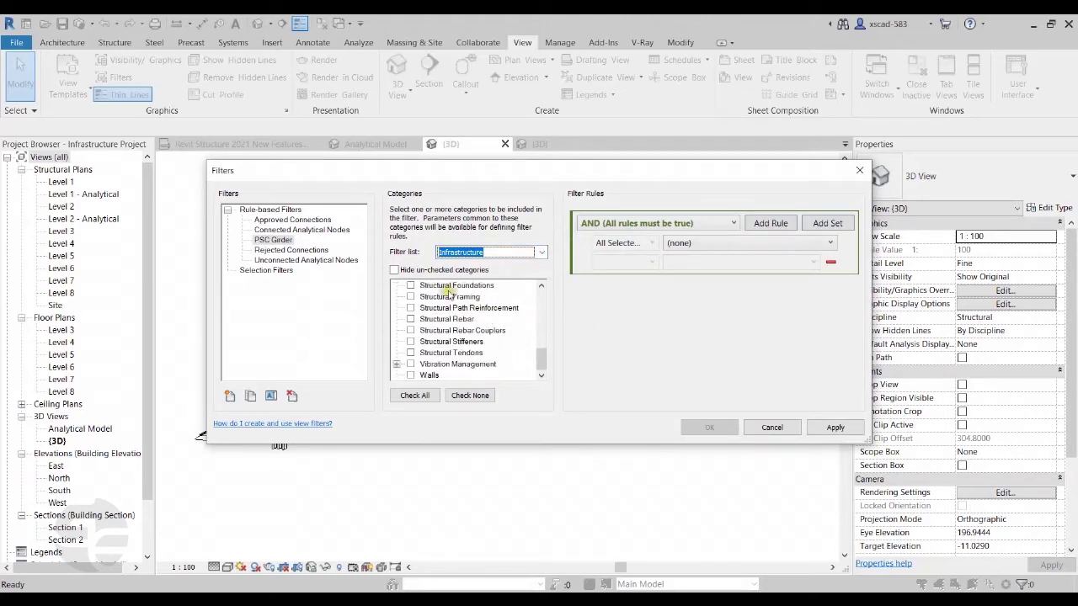
click(411, 297)
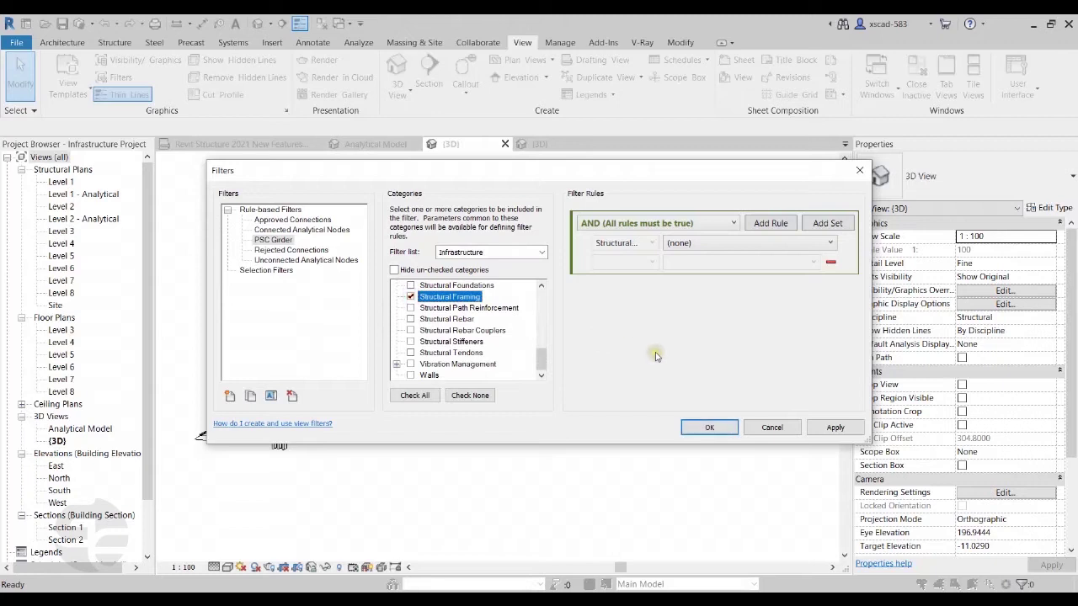
- Define the filter rule as Comments equals PSC Girder and accept the filter
click(715, 245)
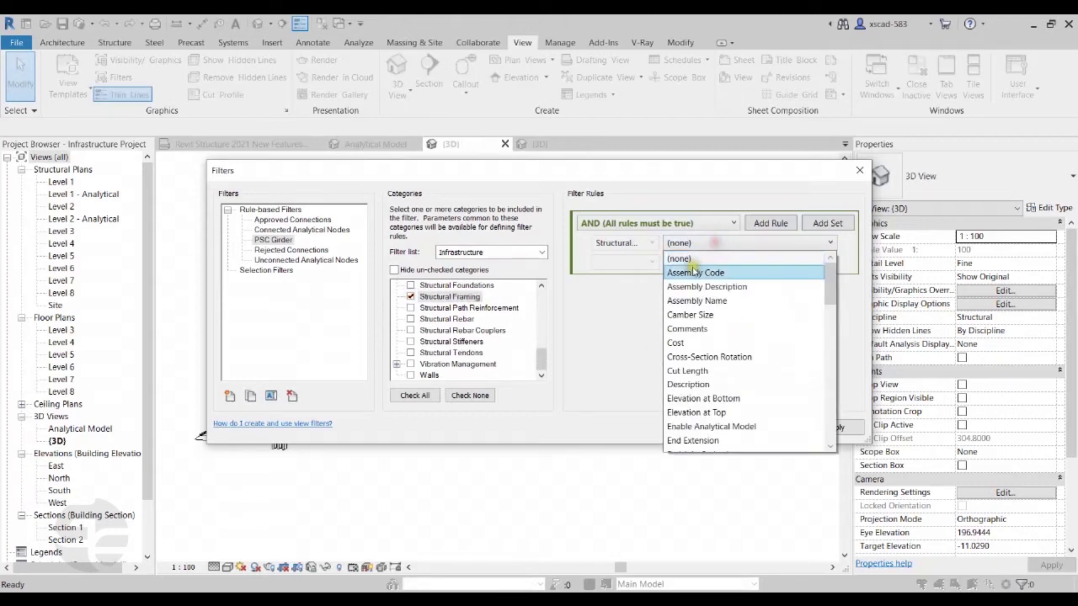
click(689, 327)
click(651, 262)
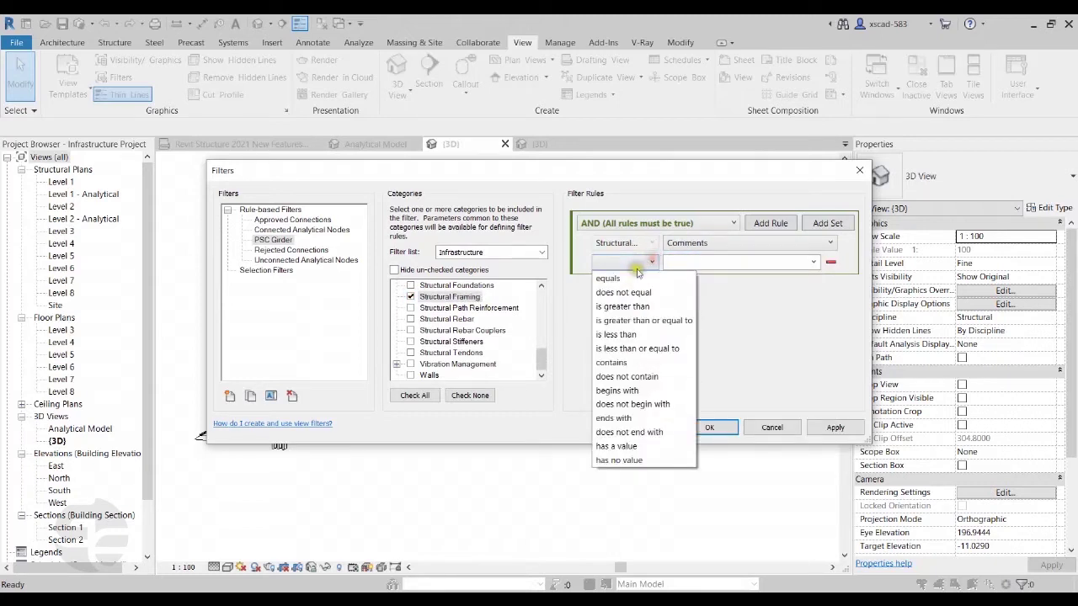
click(632, 277)
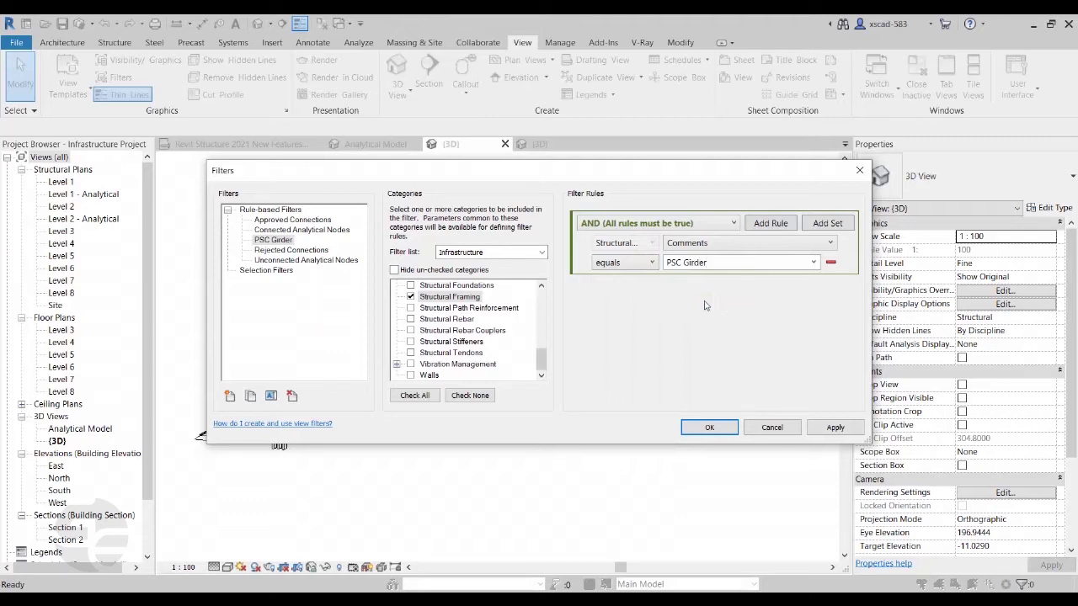
click(711, 427)
click(602, 419)
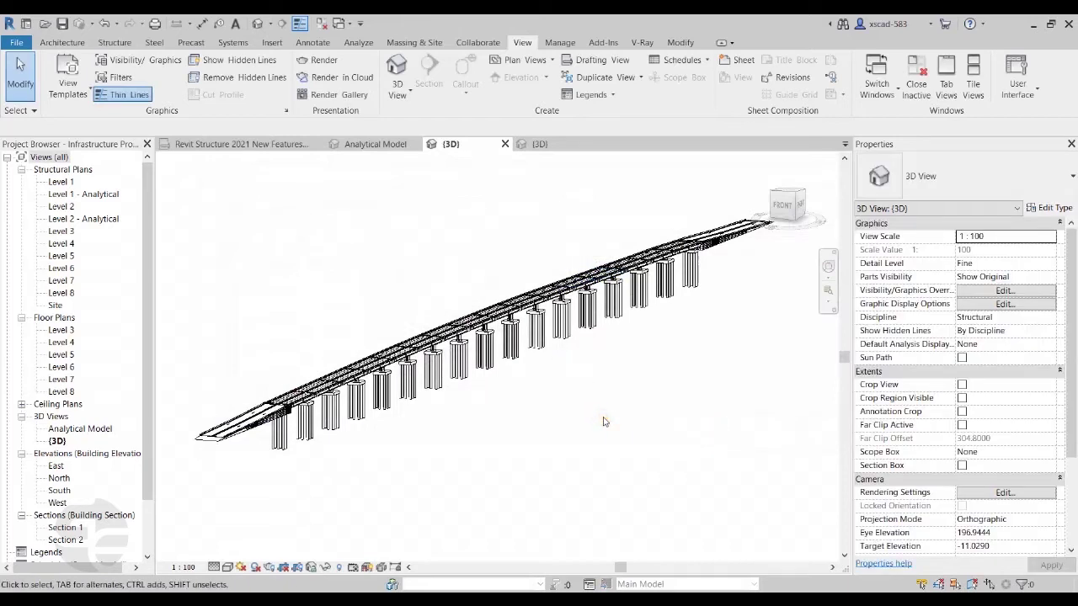
- Add the PSC Girder filter to the 3D view's Visibility/Graphic Overrides
key(v)
key(g)
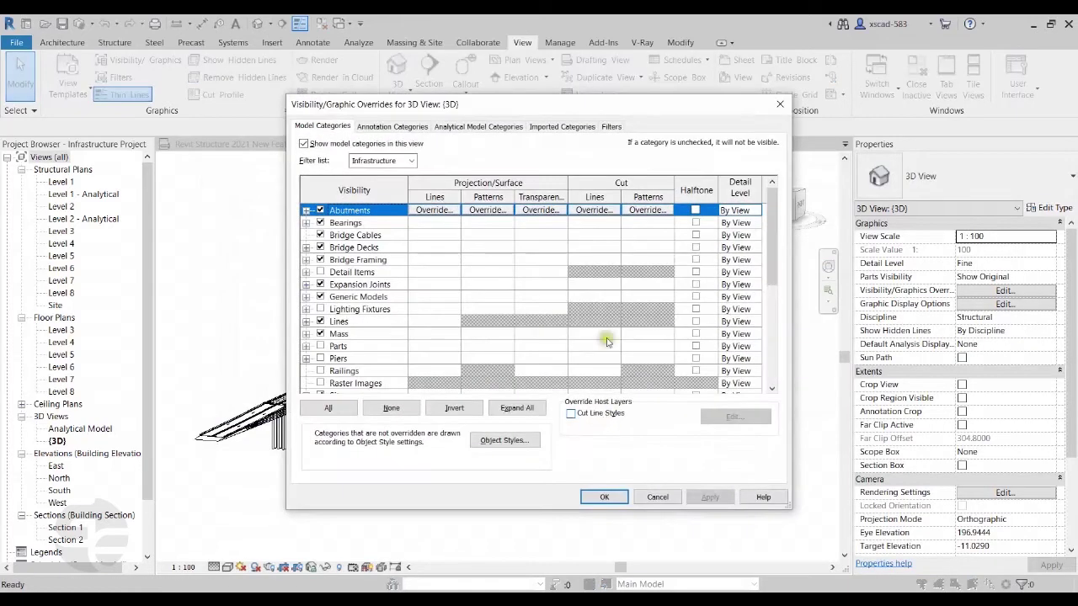
click(612, 127)
click(328, 385)
click(487, 264)
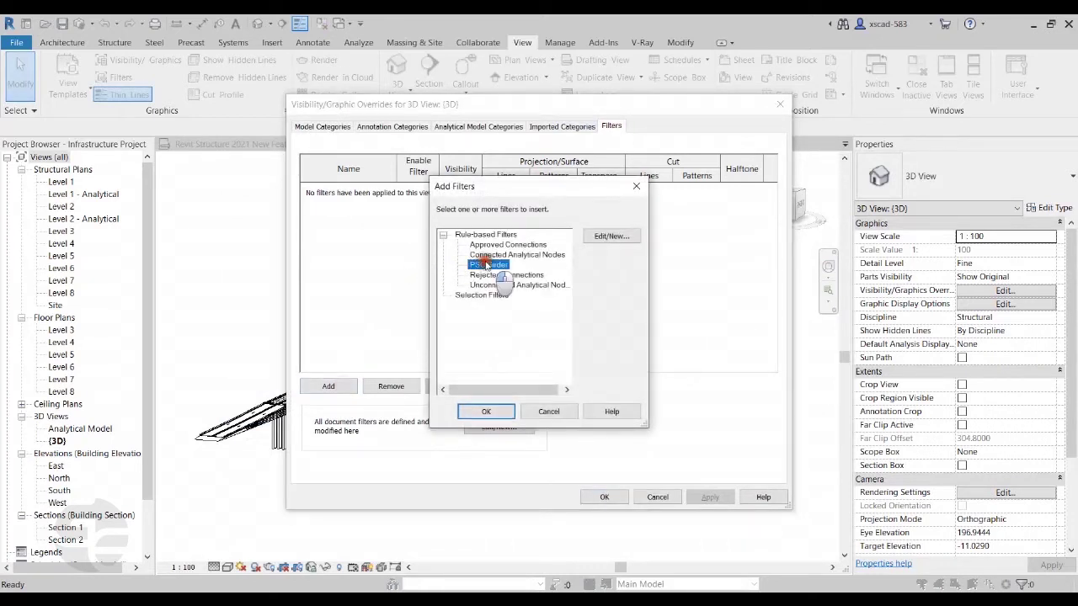
click(487, 409)
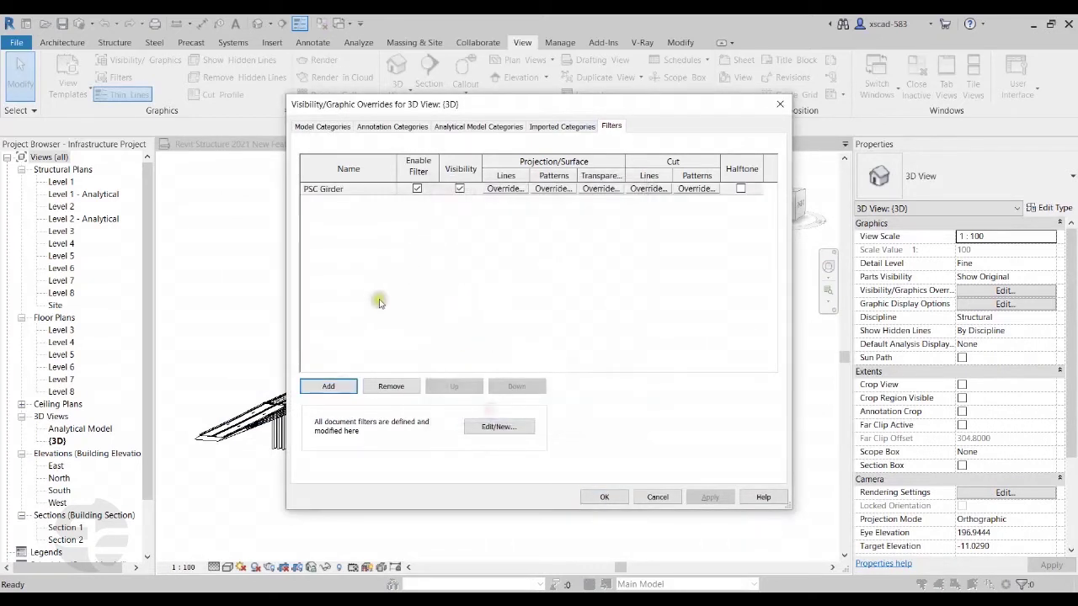
- Override the PSC Girder filter's projection/surface foreground pattern with a solid red fill and apply it to the view
click(552, 189)
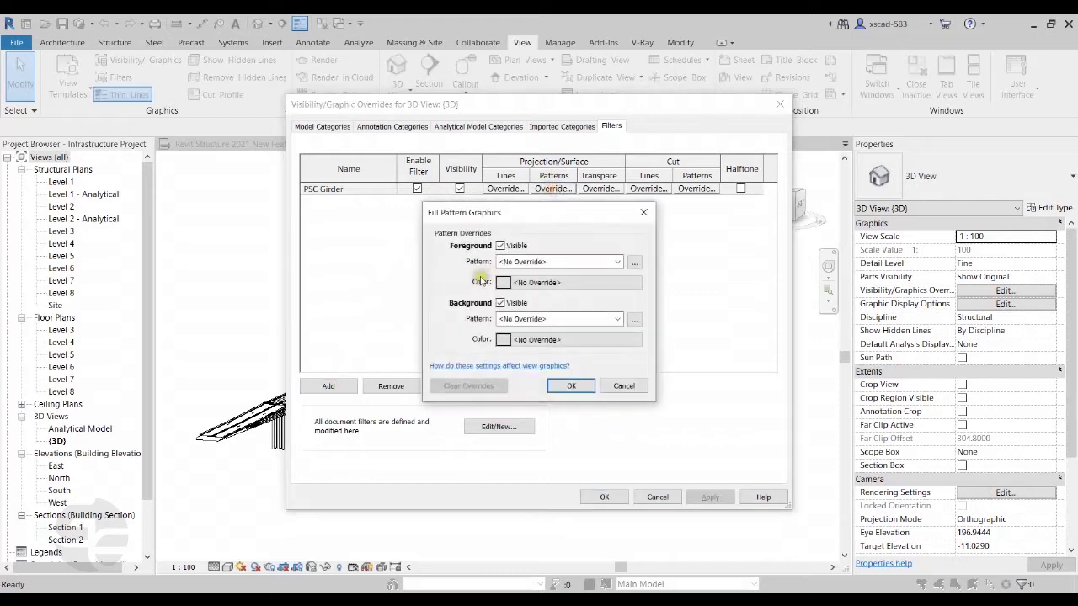
click(616, 261)
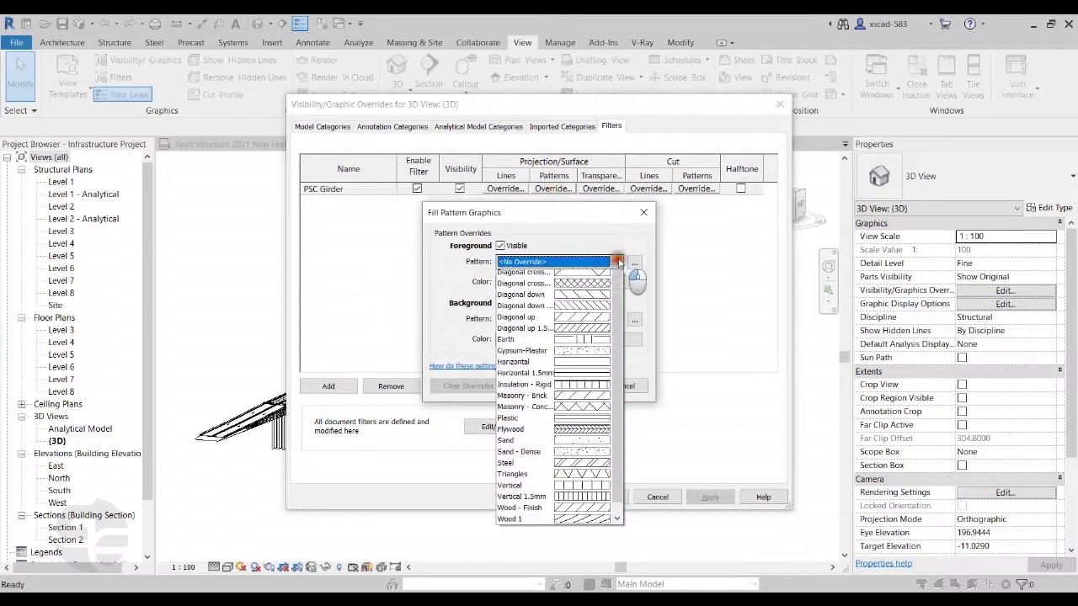
click(556, 281)
click(526, 282)
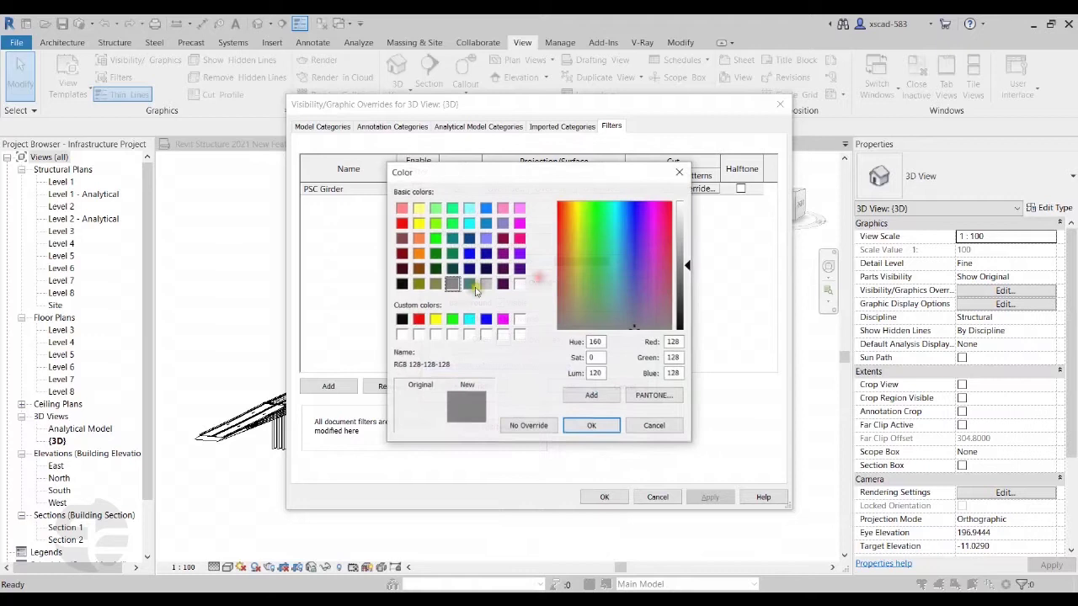
click(418, 318)
click(591, 425)
click(570, 386)
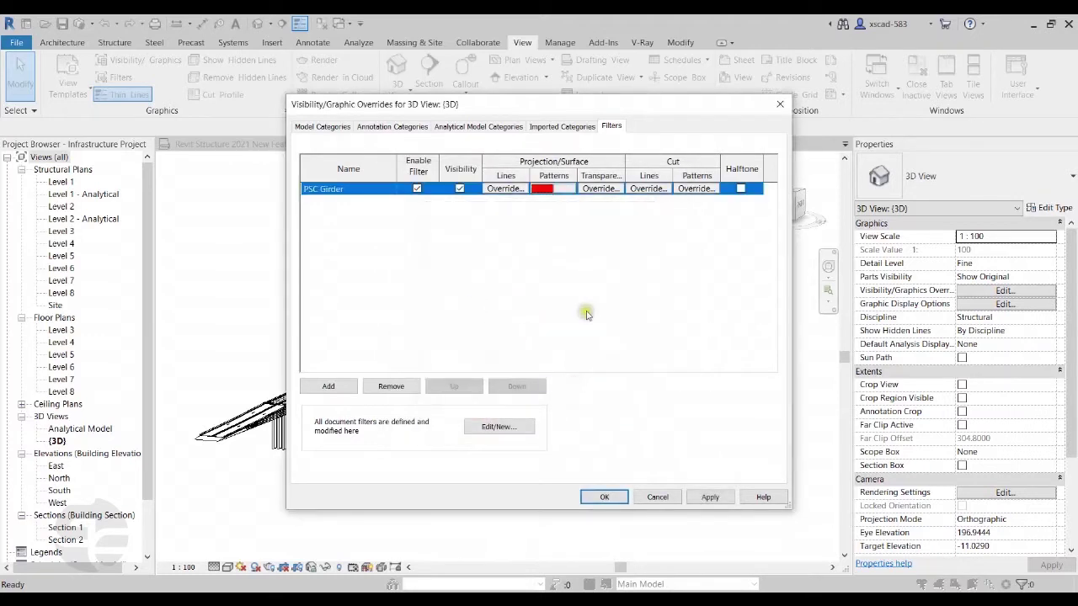
click(618, 497)
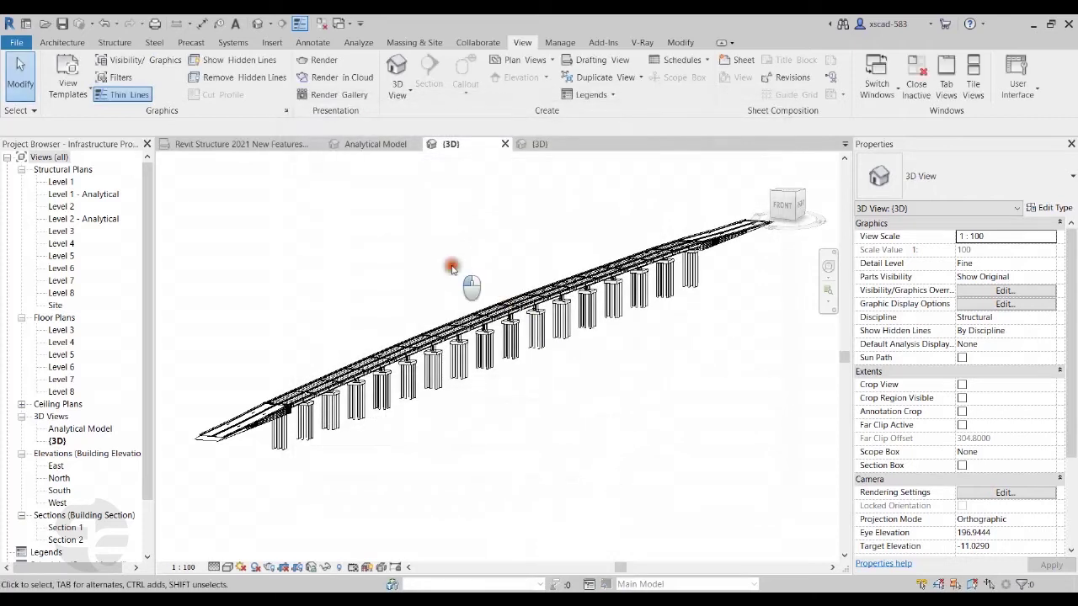
- Select all the PSC girders along the near side of the bridge, span by span
scroll(343, 439, up, 6)
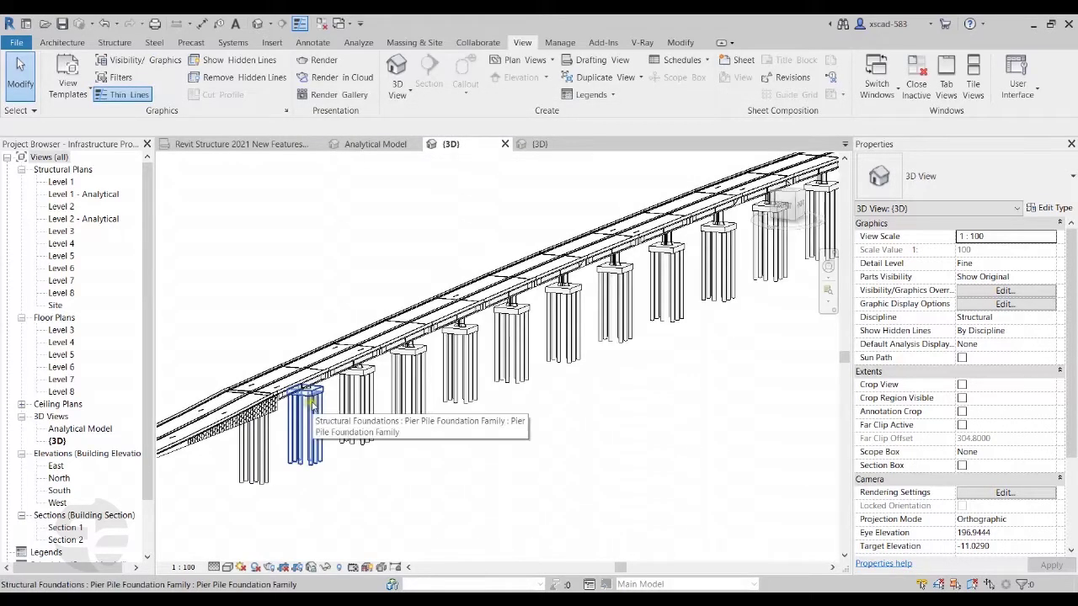
click(324, 370)
click(370, 335)
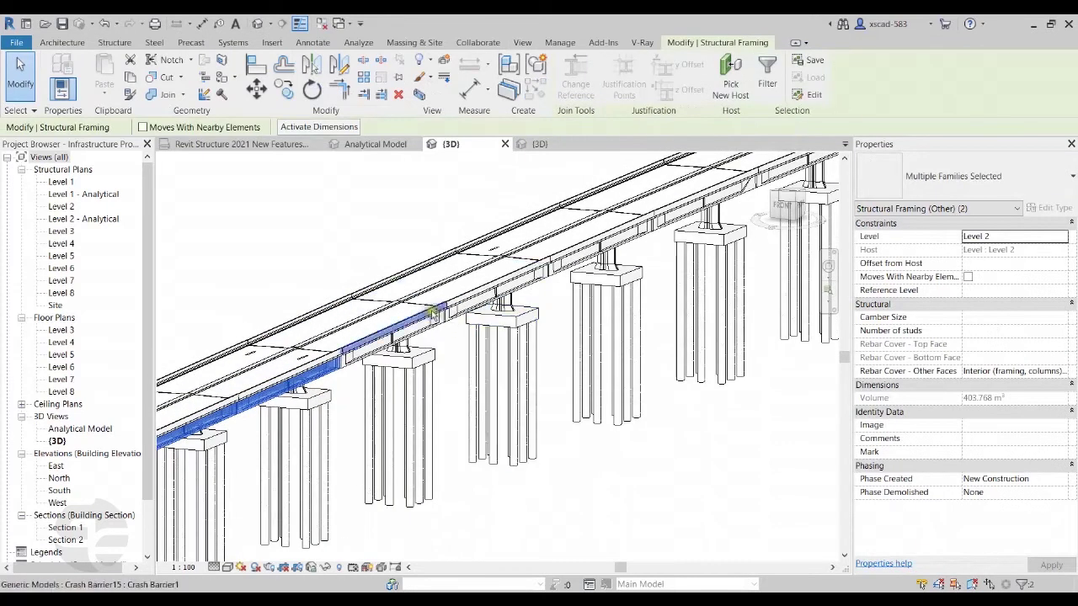
ctrl+click(514, 290)
middle_drag(526, 288, 484, 355)
ctrl+click(577, 343)
middle_drag(541, 409, 373, 380)
ctrl+click(423, 363)
ctrl+click(438, 359)
ctrl+click(349, 370)
ctrl+click(348, 368)
ctrl+click(383, 345)
ctrl+click(383, 345)
ctrl+click(373, 381)
ctrl+click(510, 332)
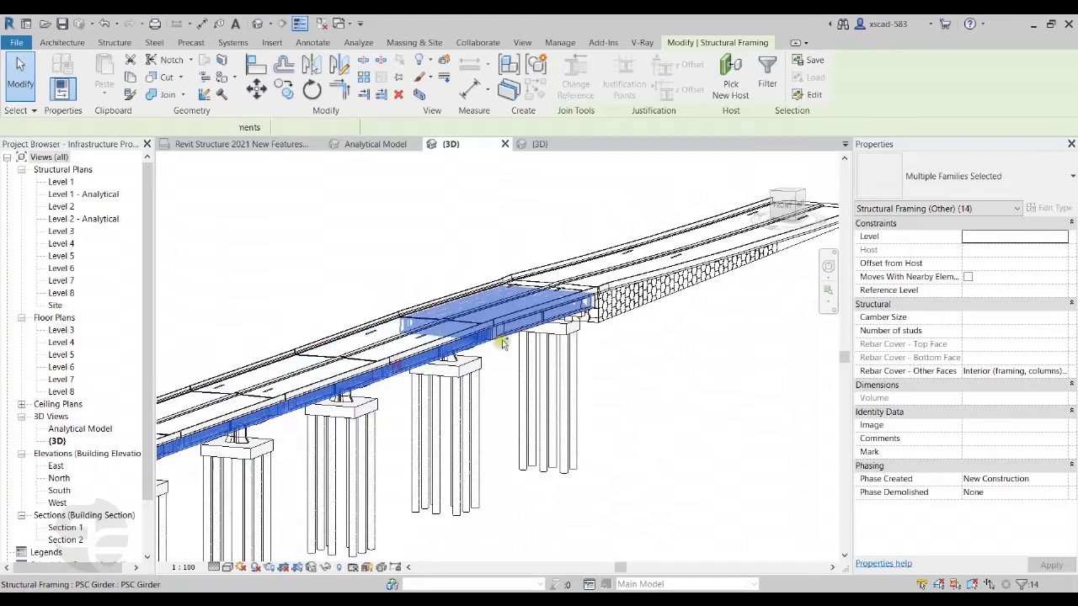
- Set the Comments of the selected girders to PSC Girder and clear the selection
click(978, 438)
text(PSC Girder)
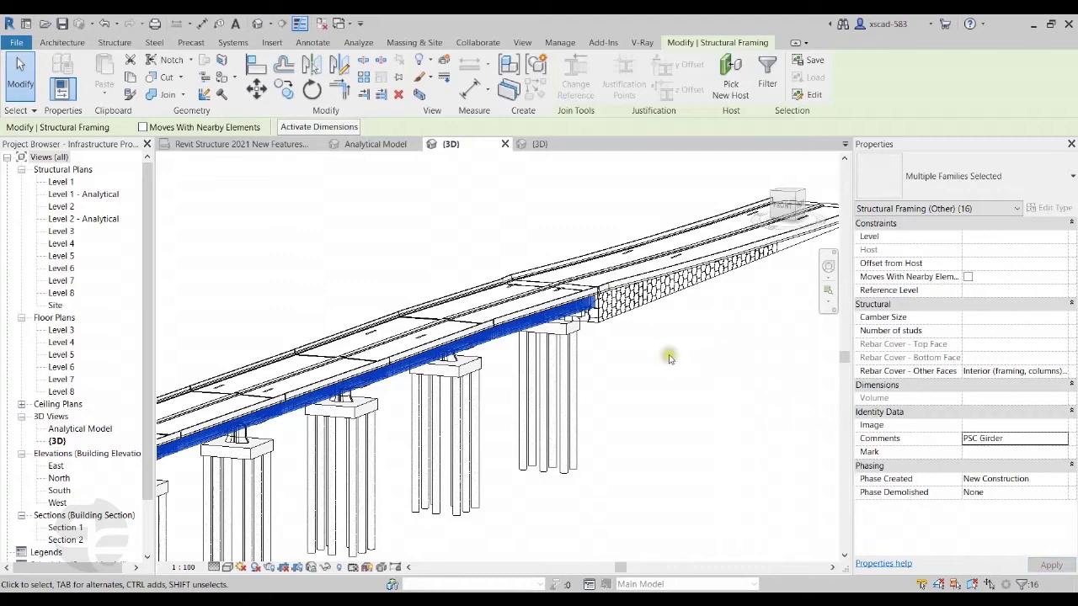
click(685, 366)
scroll(736, 350, down, 5)
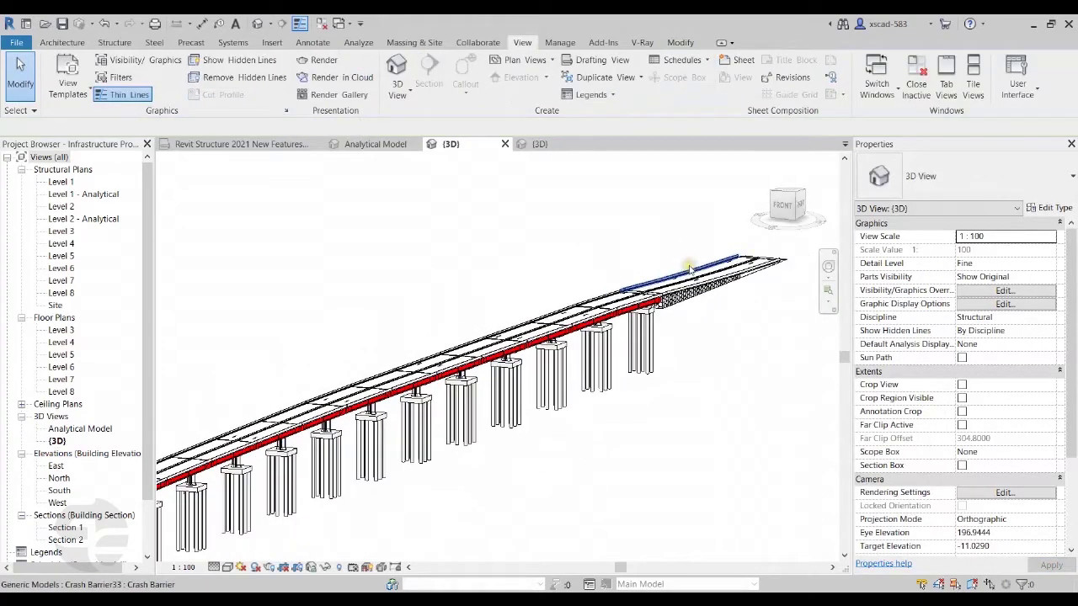
- Check the red PSC girders along the full length of the bridge and return to the Revit Structure 2021 New Features drafting view
scroll(618, 421, up, 4)
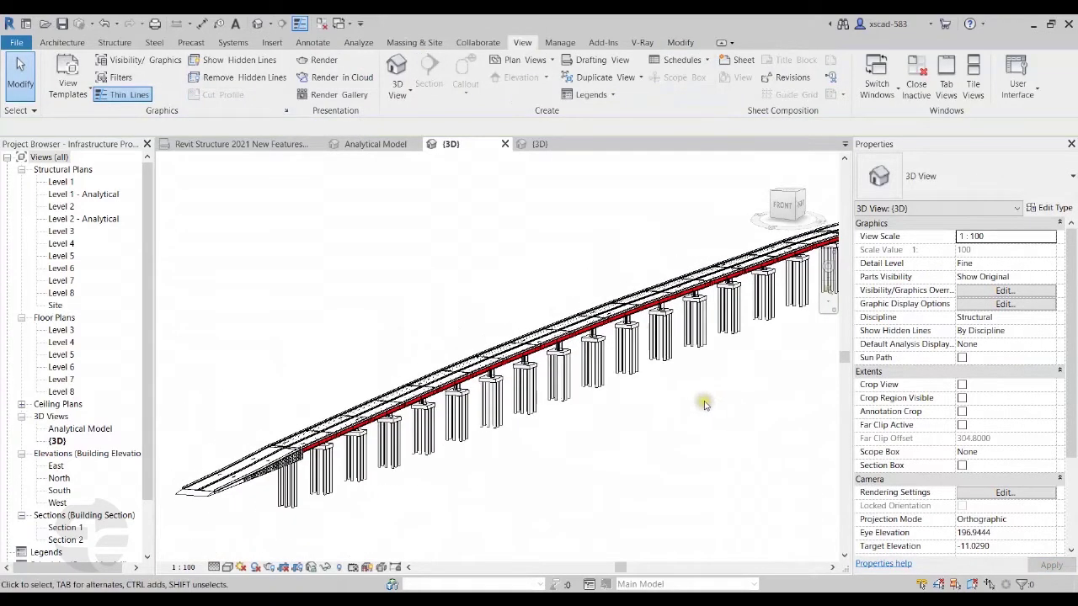
scroll(440, 289, down, 4)
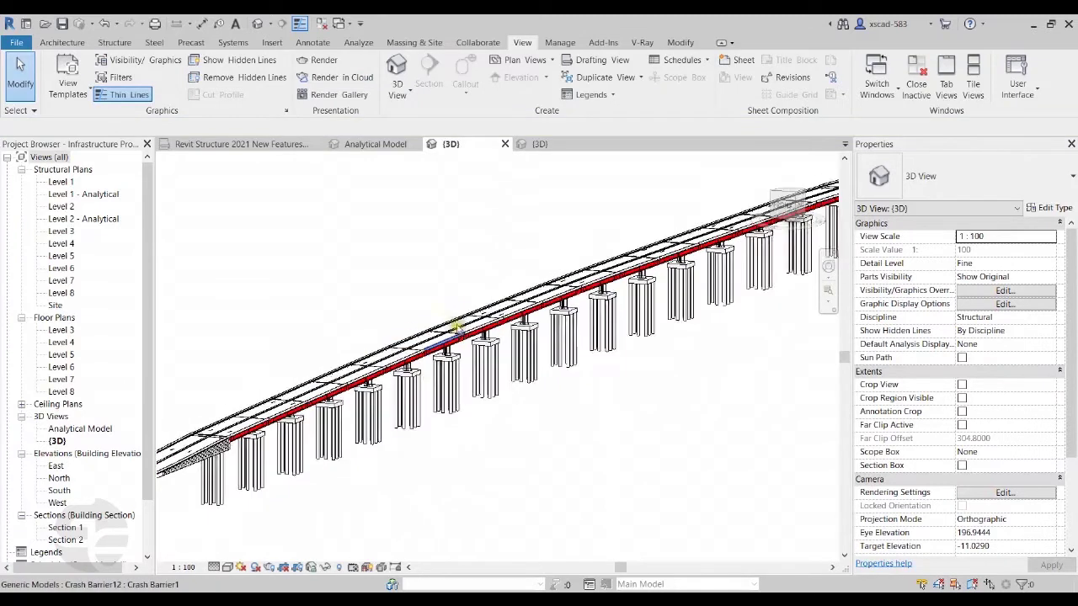
scroll(684, 399, down, 3)
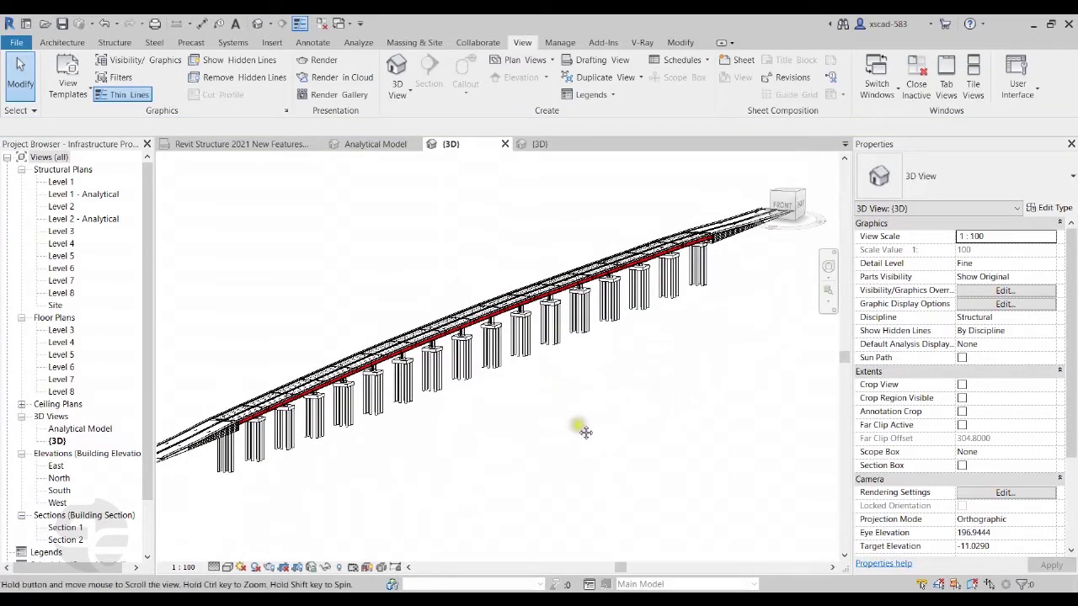
middle_drag(623, 432, 616, 446)
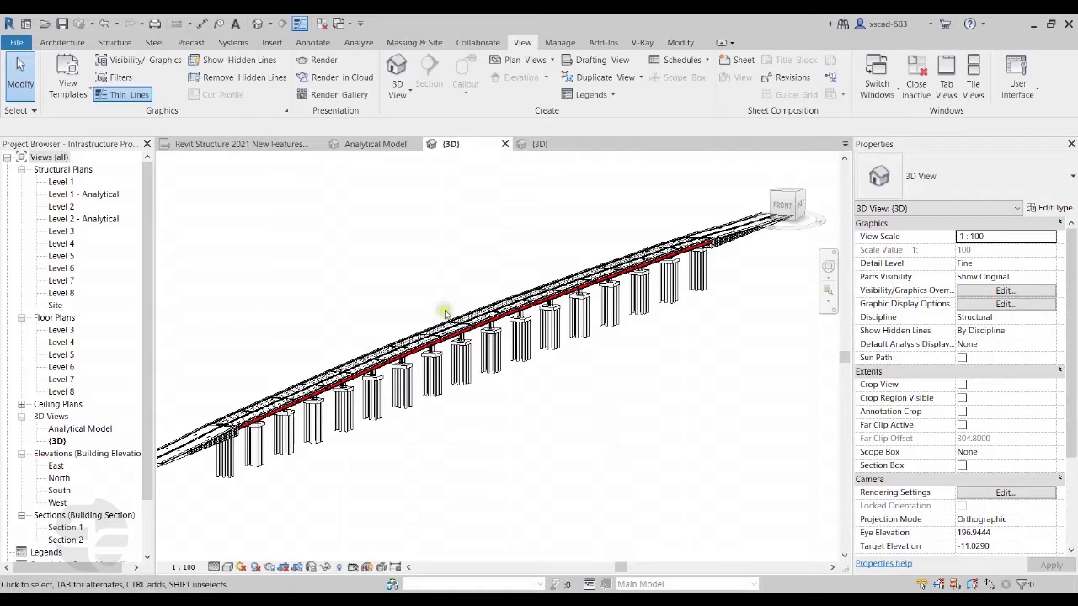
click(244, 144)
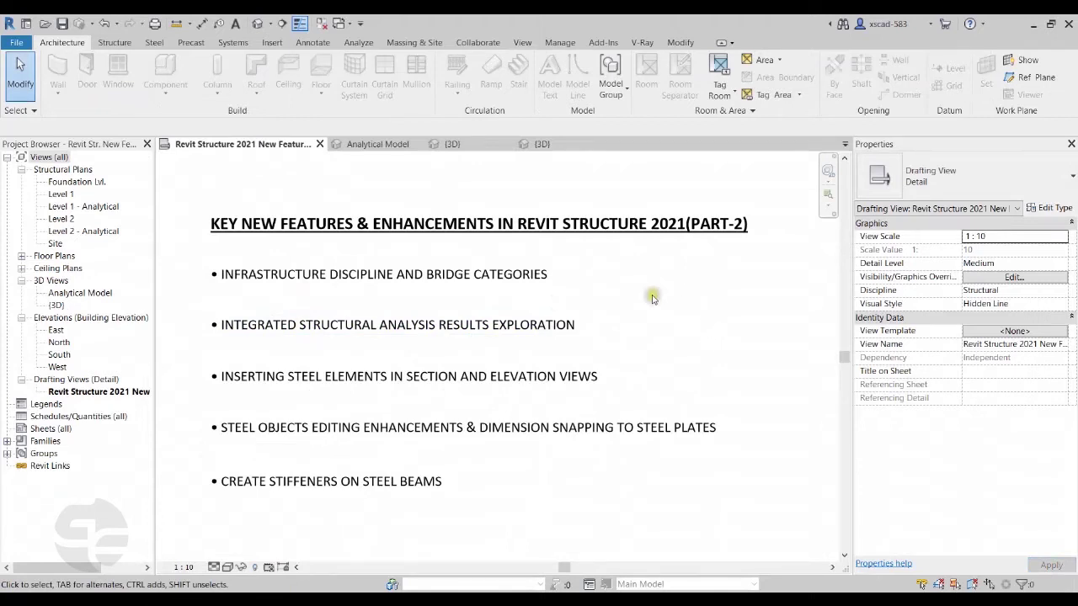
- Open the Analytical Model view, send the model to Robot Structural Analysis by direct integration, and bring up the Robot window
click(397, 145)
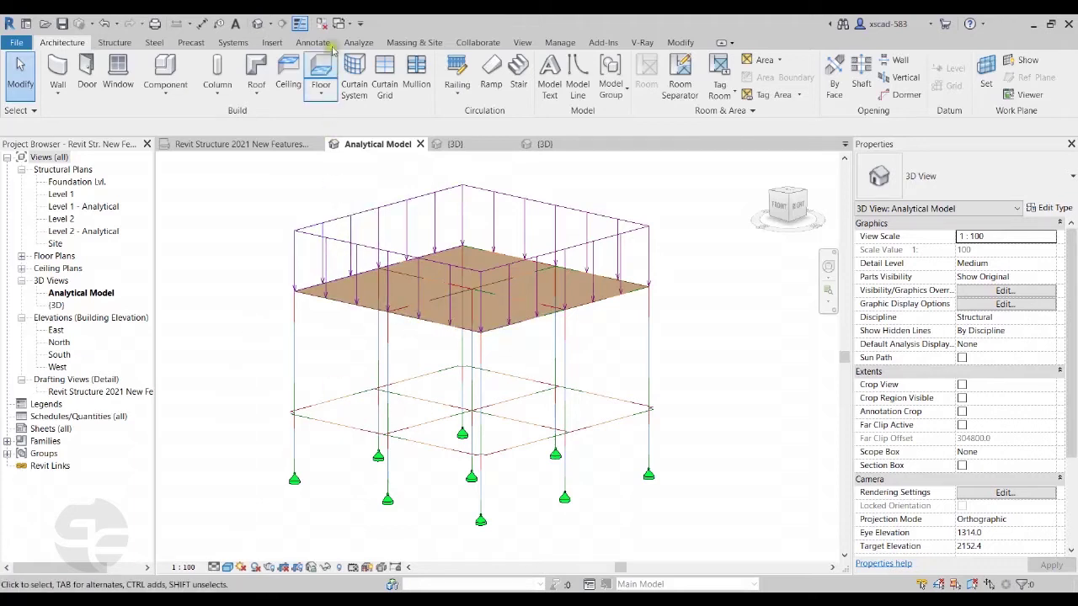
click(364, 42)
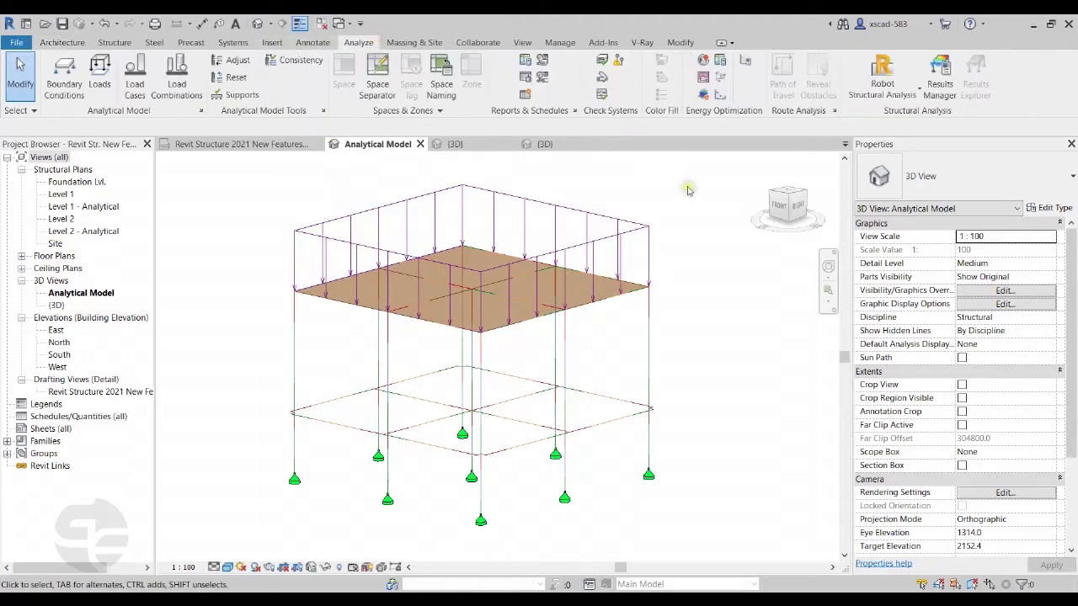
click(905, 90)
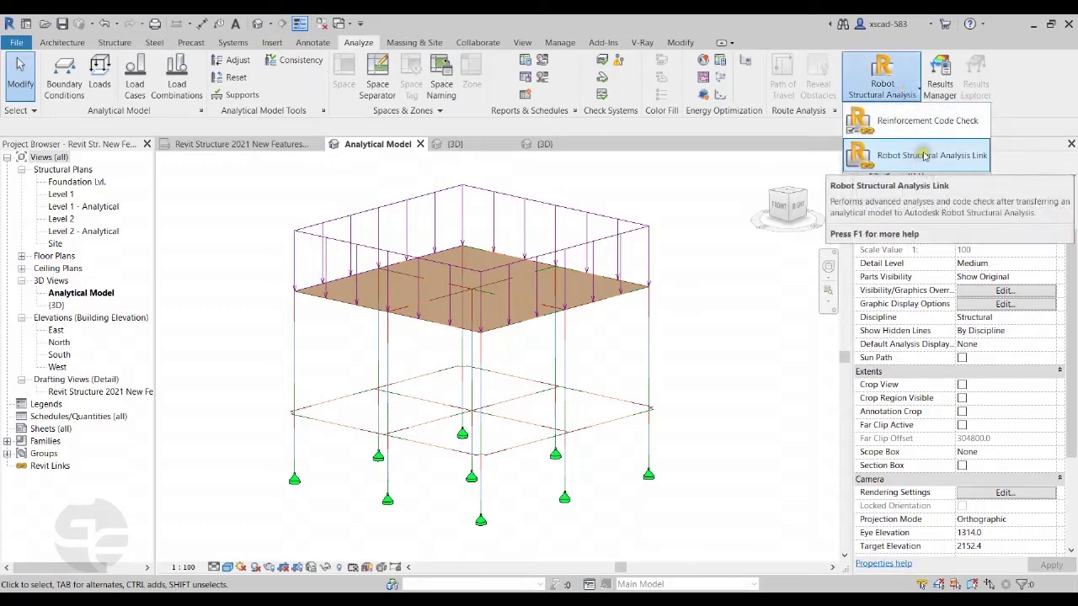
click(923, 155)
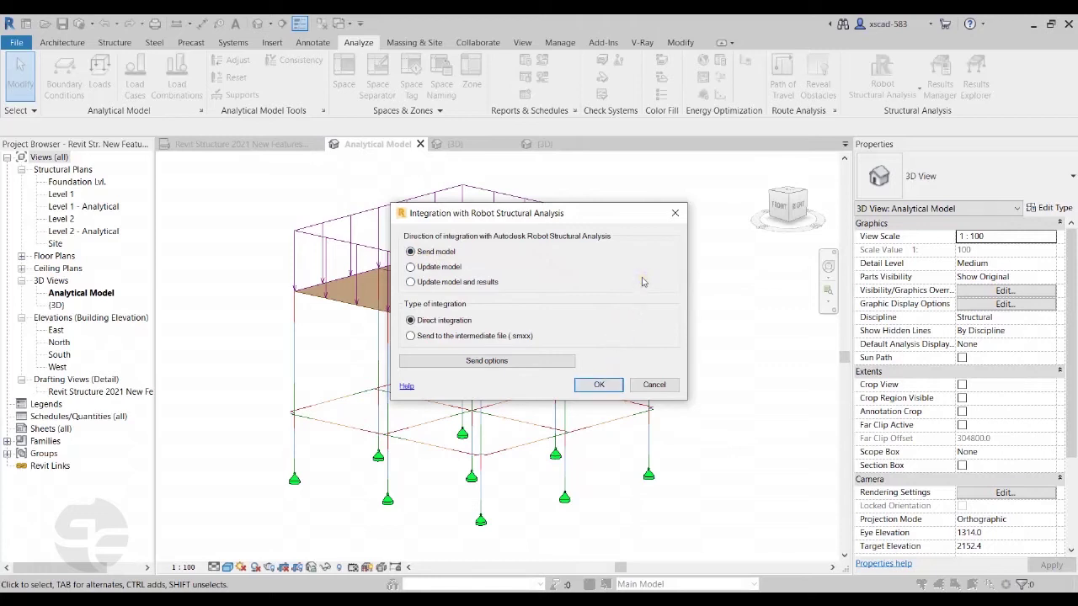
click(599, 384)
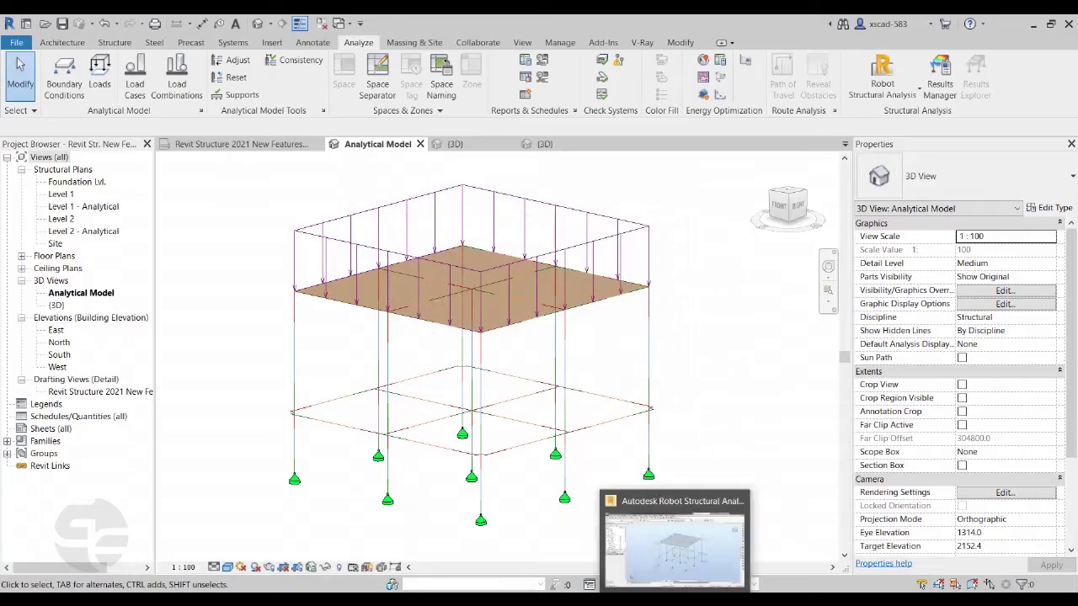
click(674, 547)
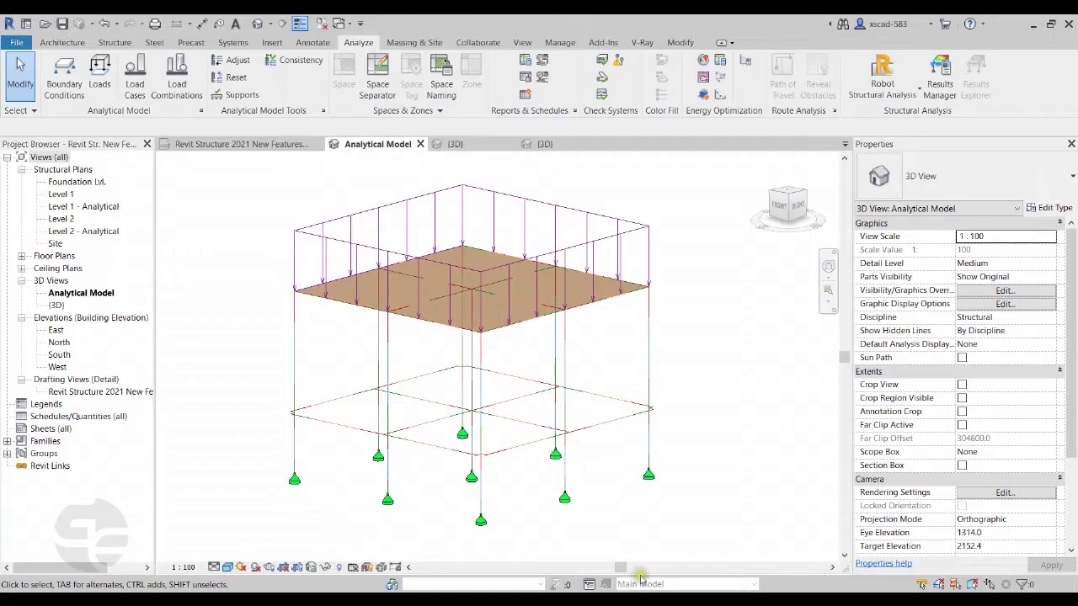
- Update model and results from Robot by direct integration, including the analysis and required reinforcement results packages, and skip the warnings report
click(892, 88)
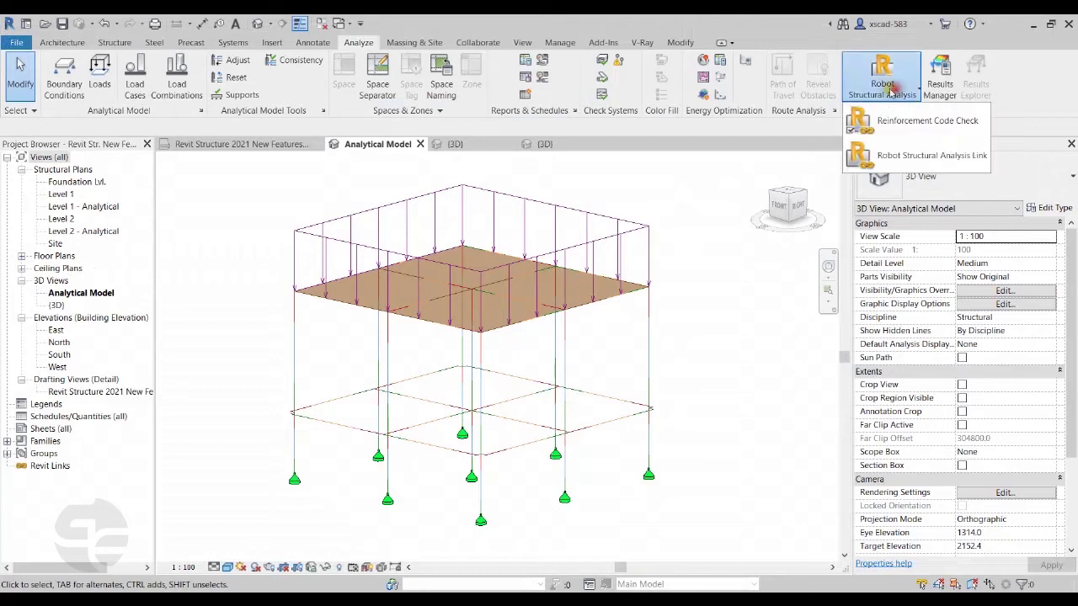
click(906, 157)
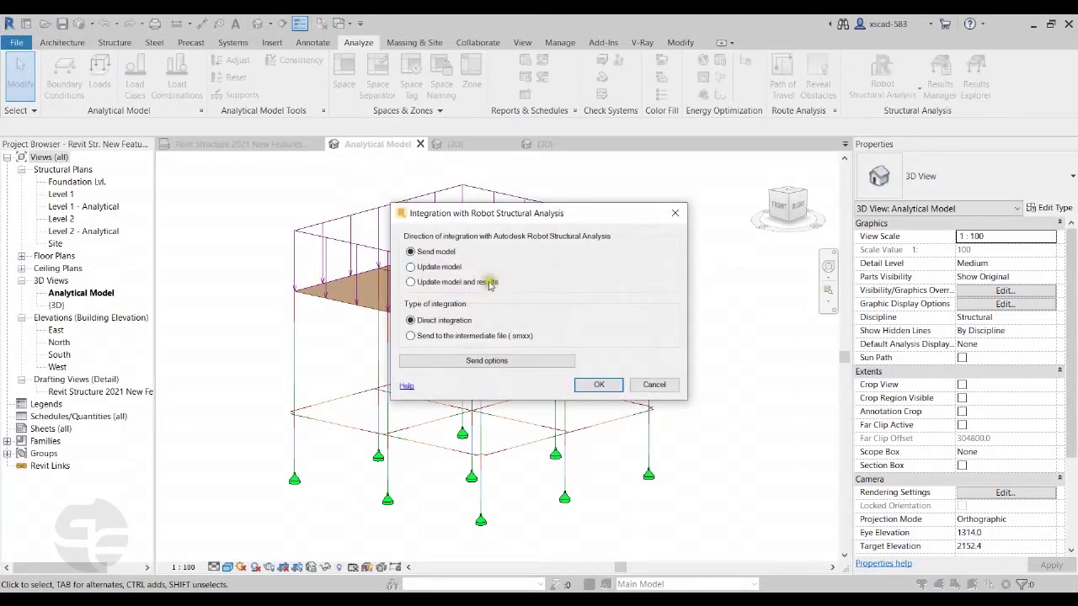
click(423, 285)
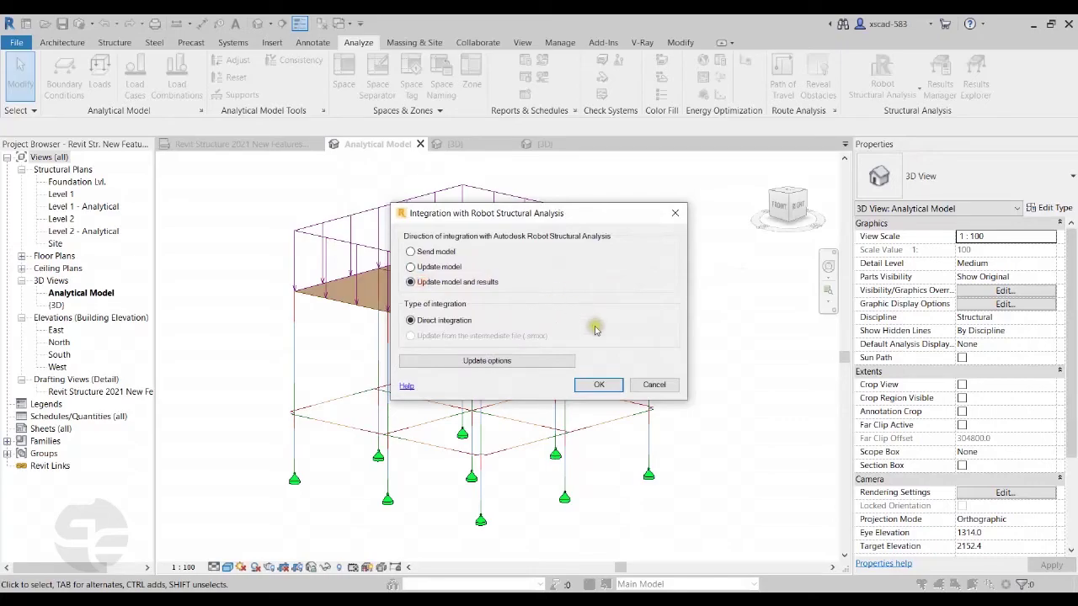
click(598, 383)
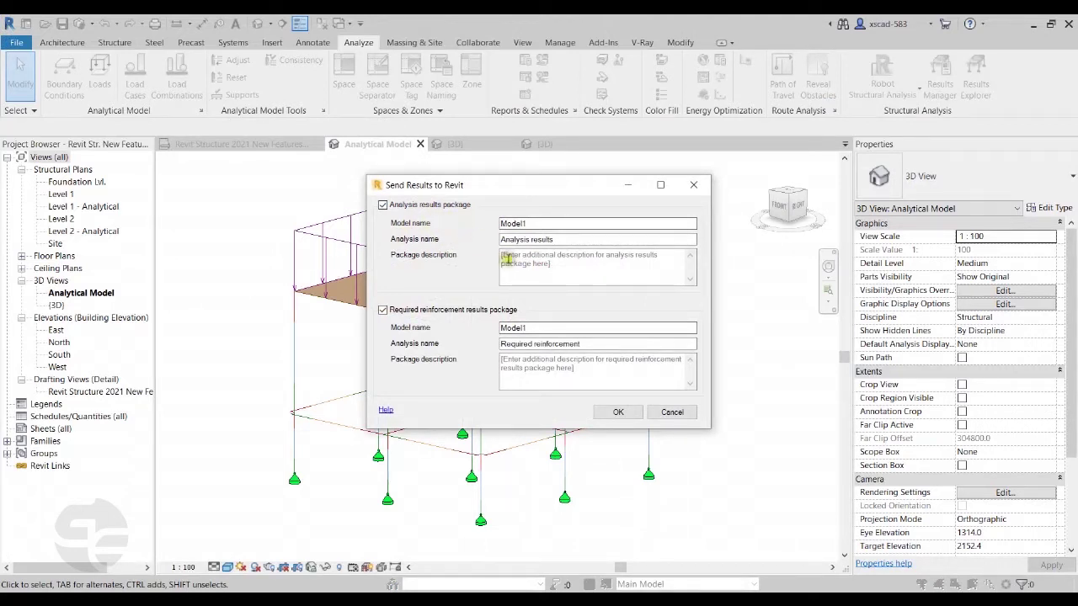
click(617, 412)
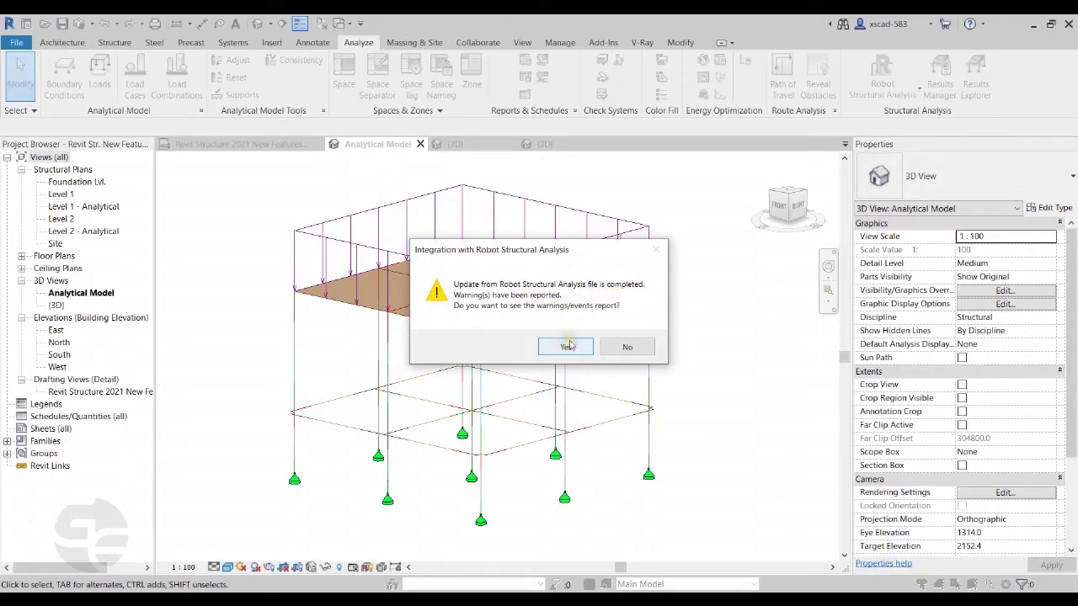
click(630, 345)
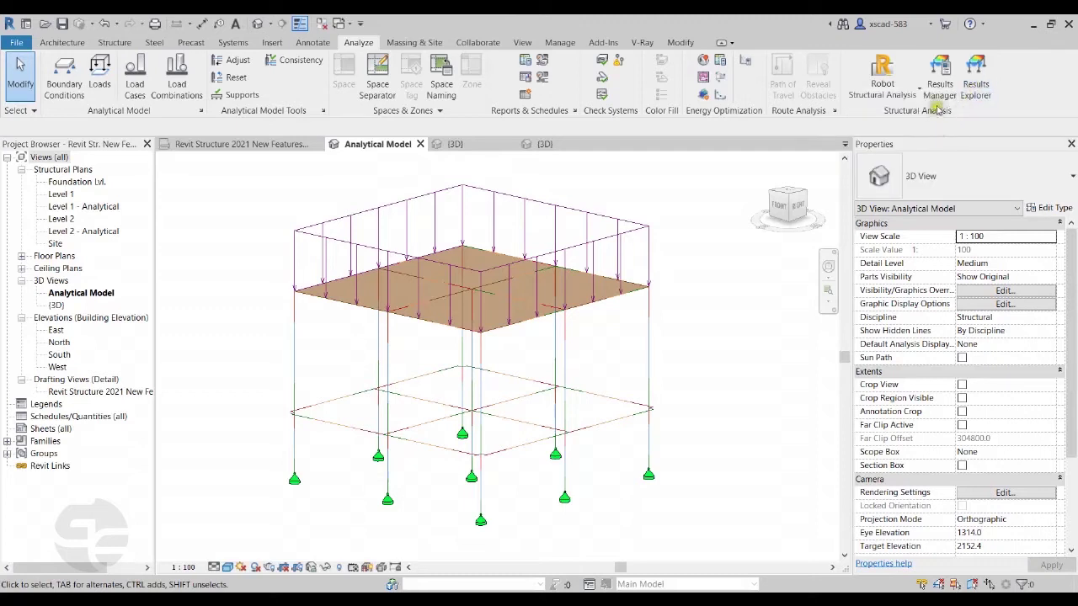
- Review the Model1 analysis results package in the Results Manager, explore its available result types, and close both windows
click(940, 74)
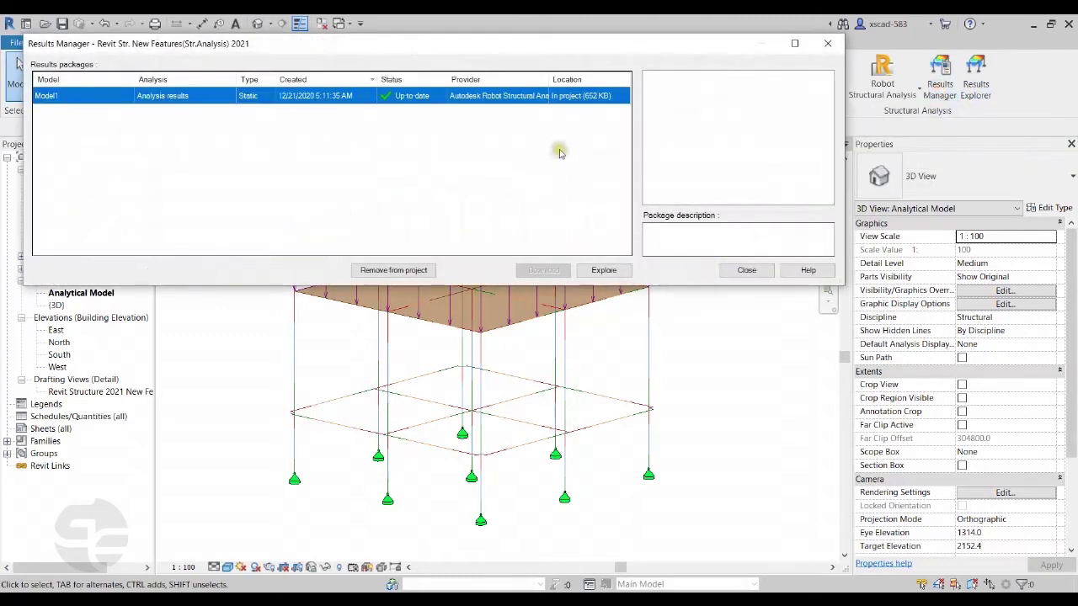
drag(532, 47, 548, 124)
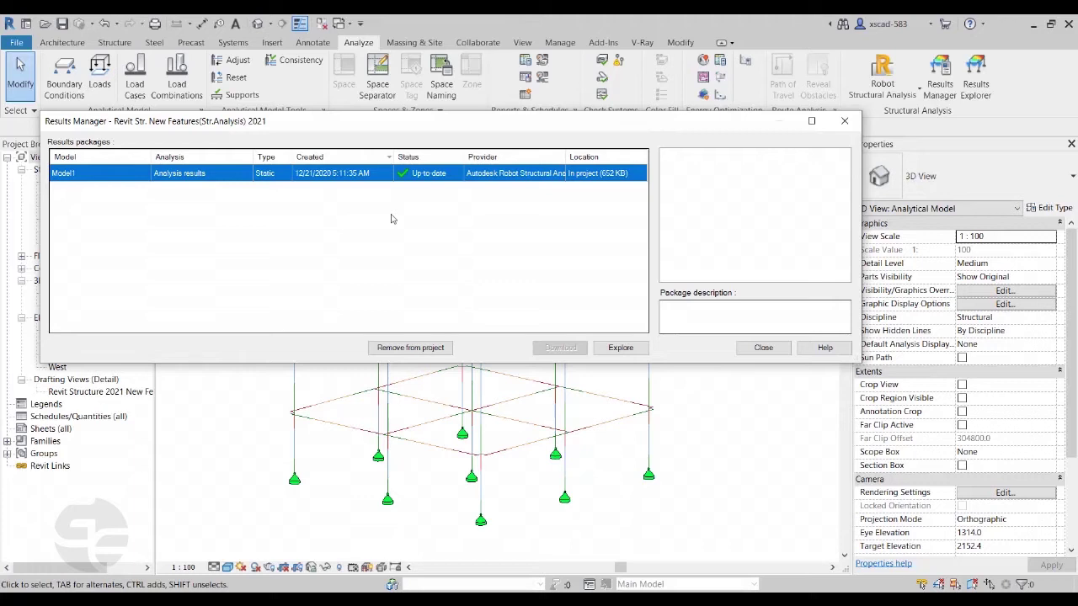
click(415, 241)
click(601, 294)
click(623, 348)
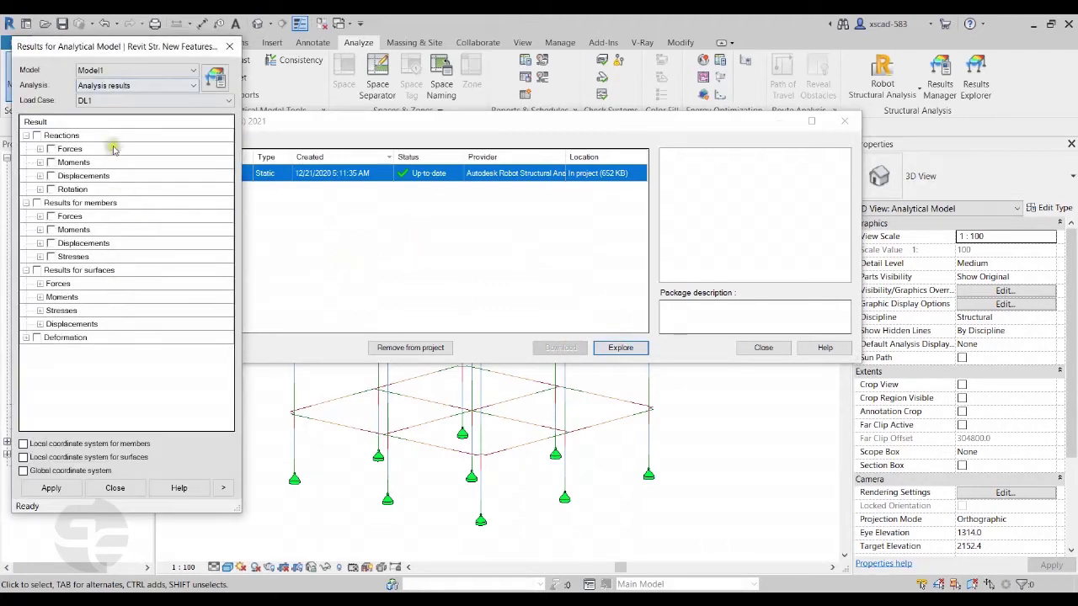
click(115, 488)
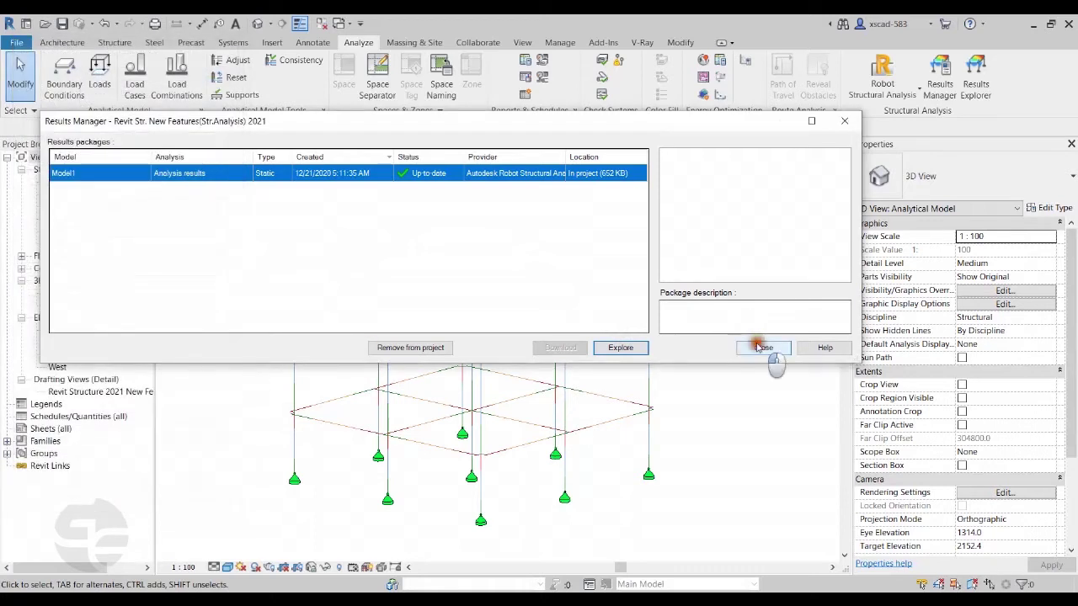
click(763, 347)
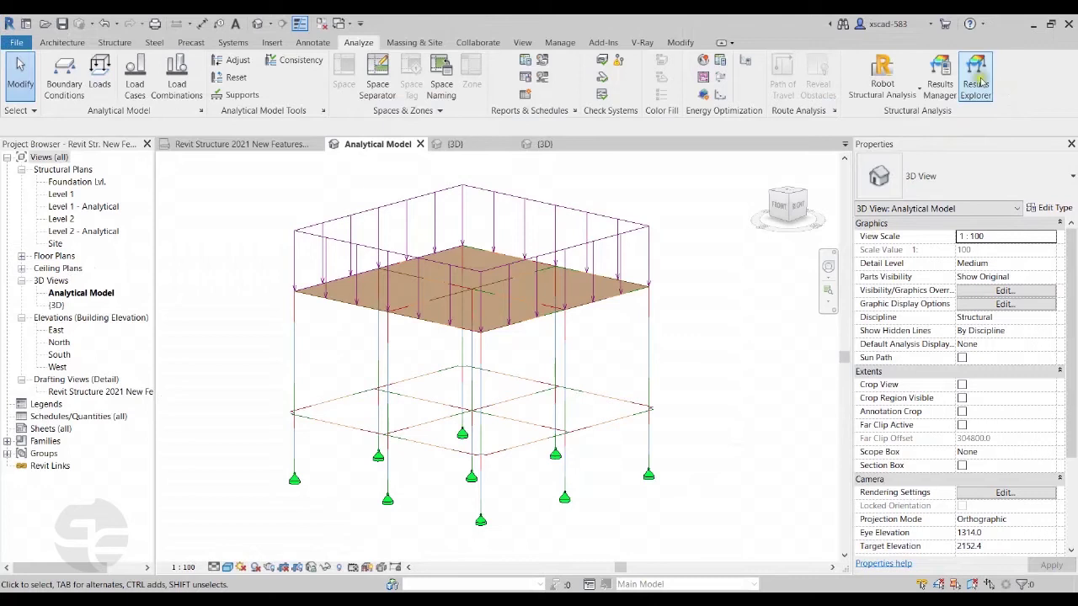
- Display the member forces Fz for load case DL1 on the analytical model with the Results Explorer
click(980, 81)
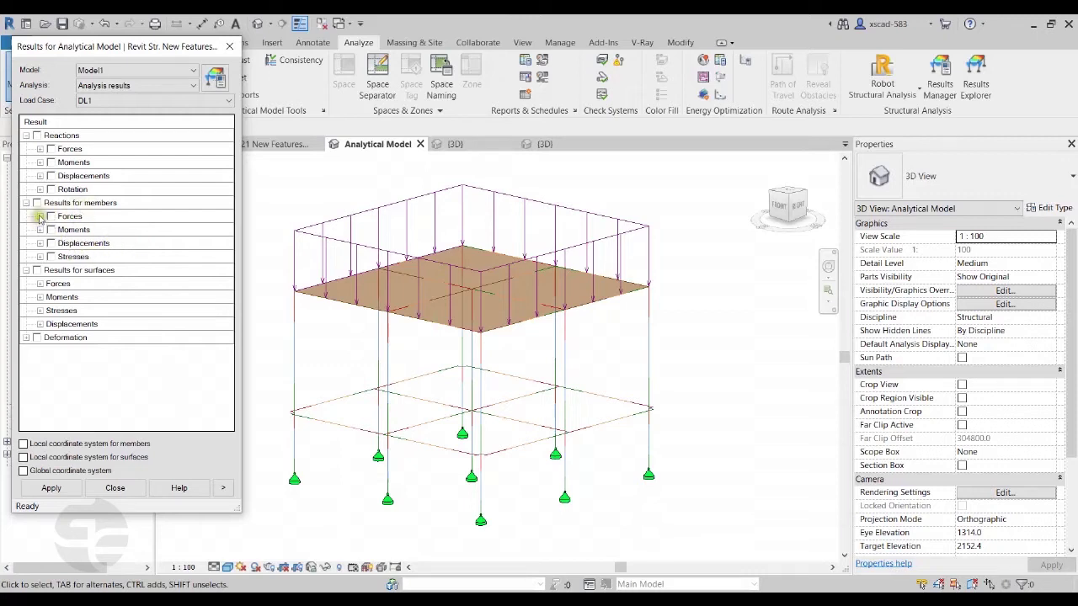
click(40, 216)
click(66, 256)
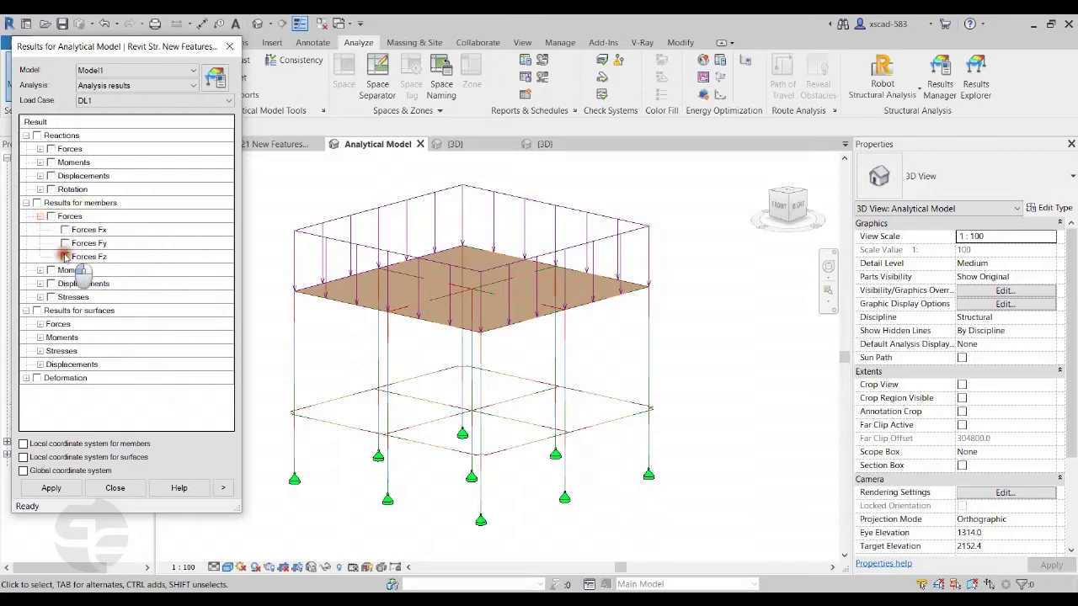
click(52, 488)
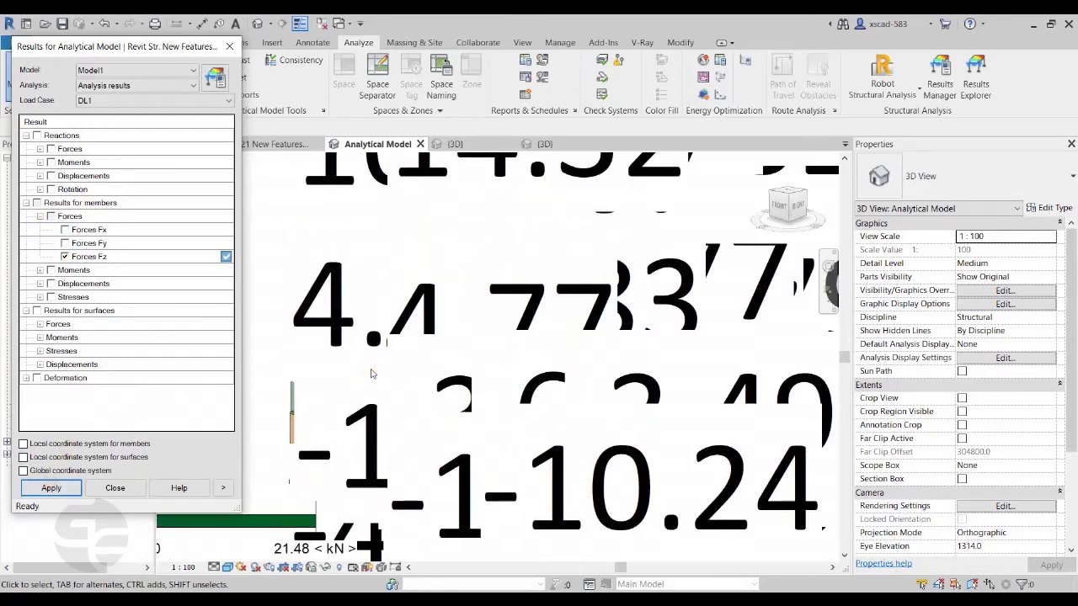
- Set the analytical view's scale to 1 : 5 and inspect the Fz force diagrams and labels on the members
click(180, 567)
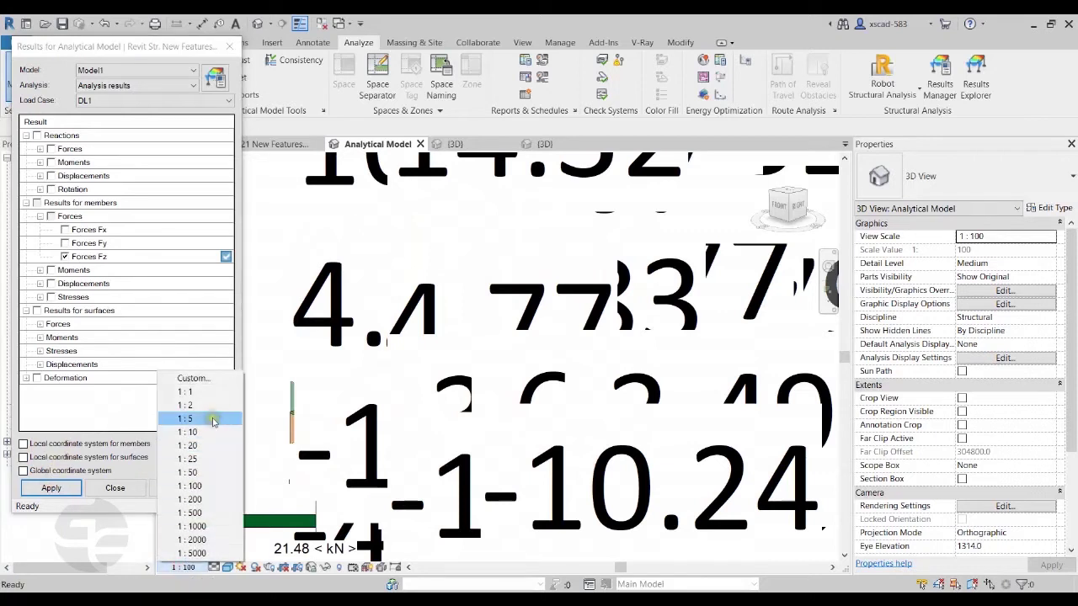
click(213, 419)
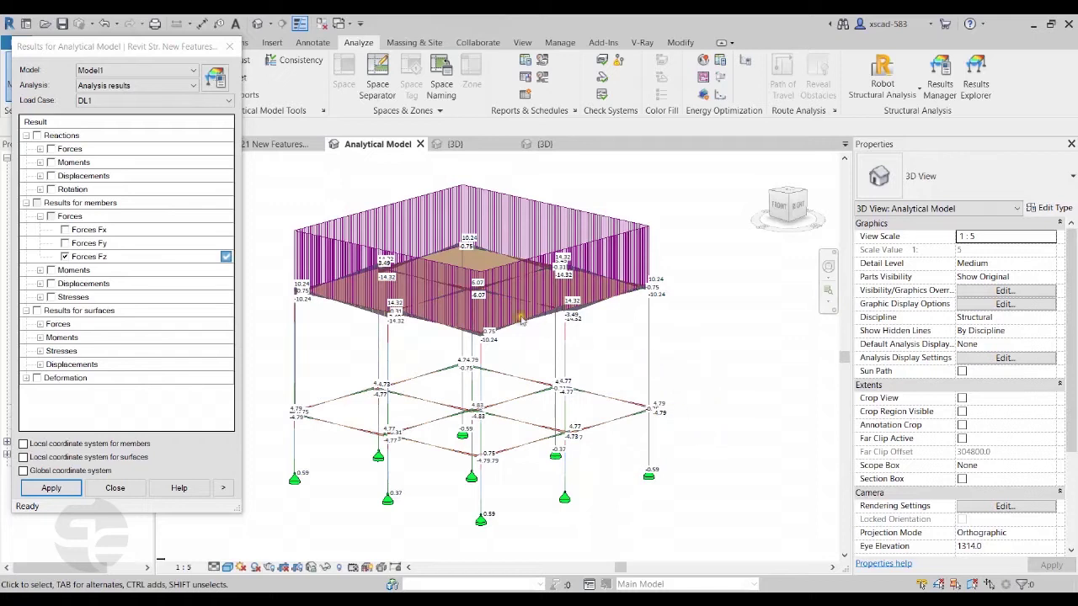
scroll(511, 317, up, 2)
scroll(511, 318, up, 4)
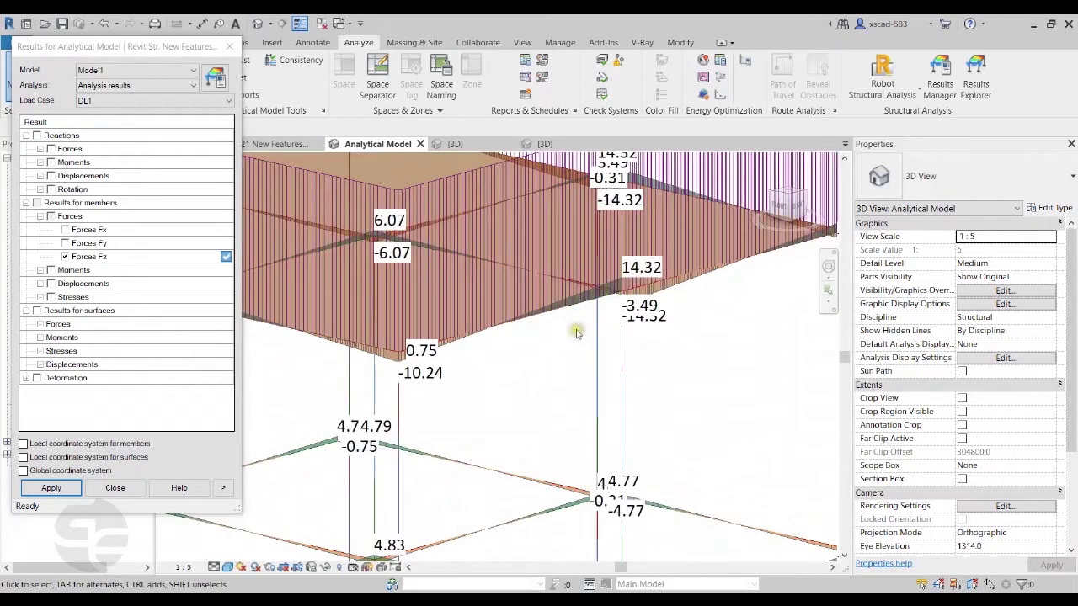
scroll(576, 334, down, 6)
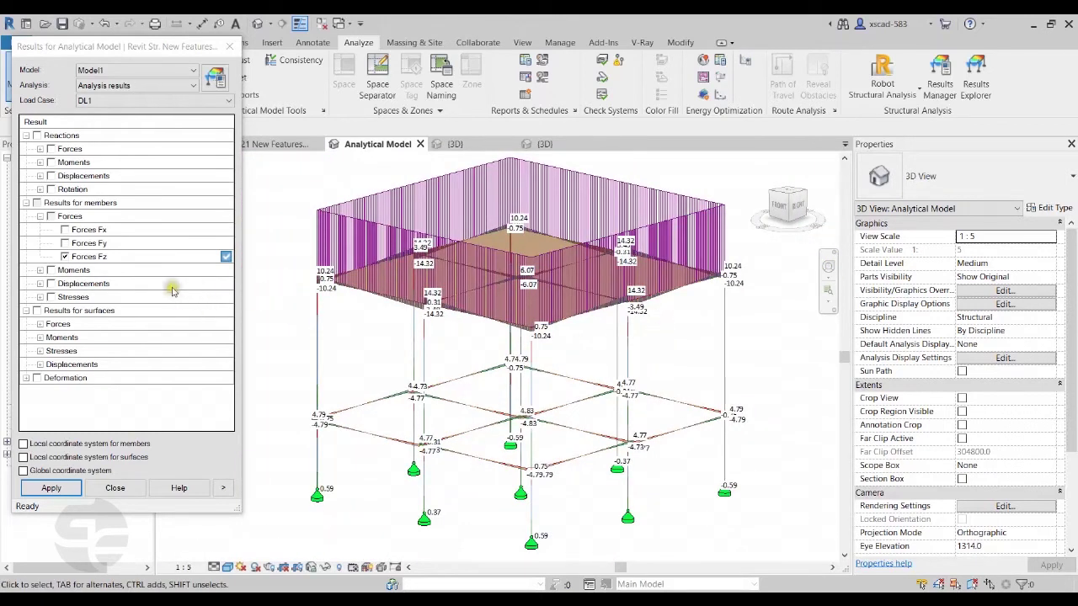
- Replace the Fz diagrams with member moments My for load case DL1 and inspect the moment values along the beams
click(65, 256)
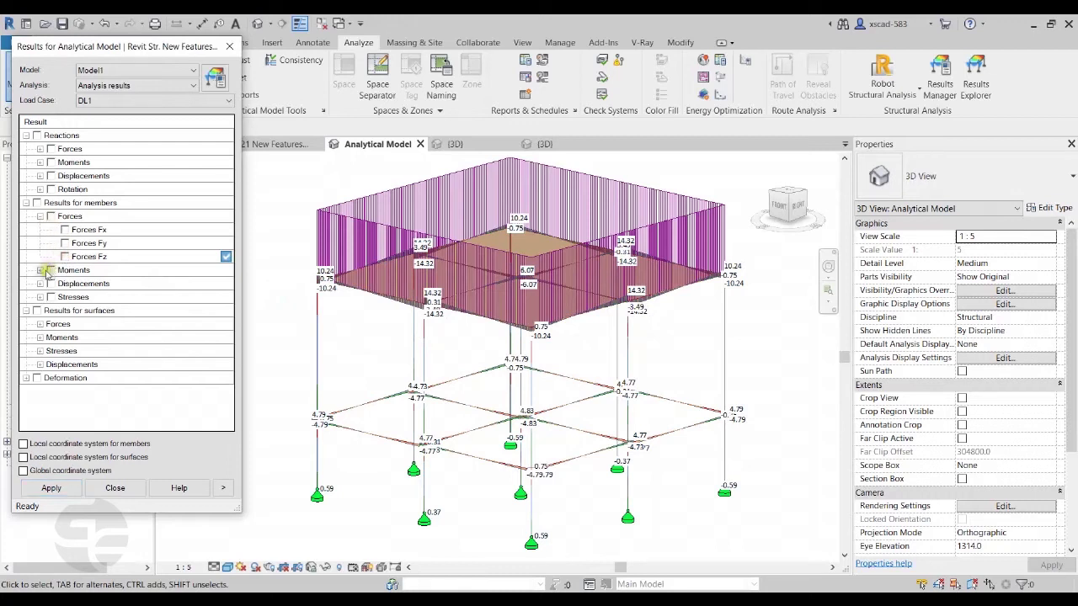
click(39, 270)
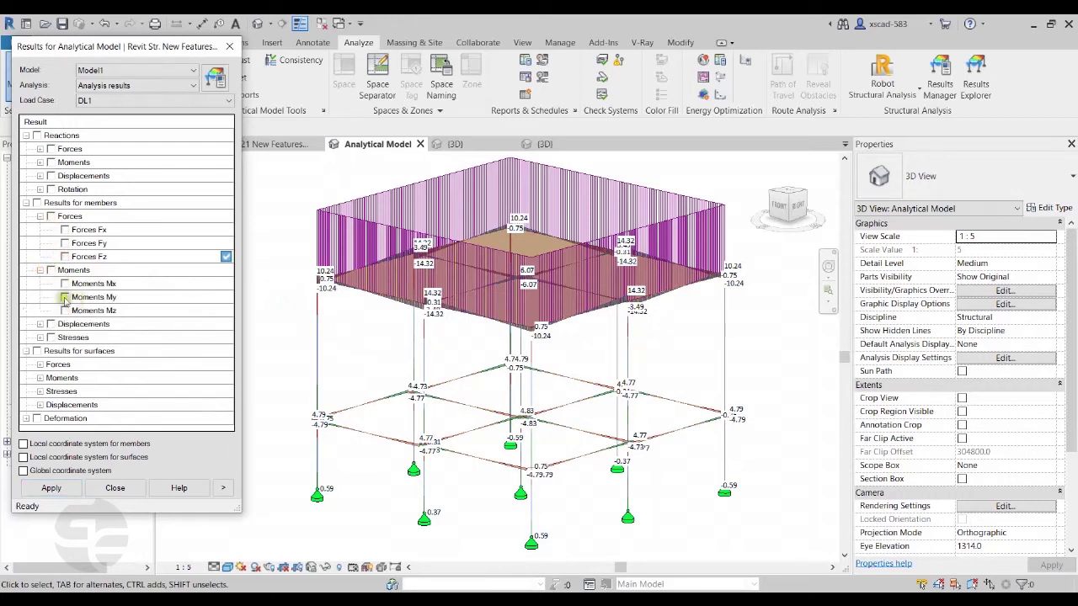
click(65, 297)
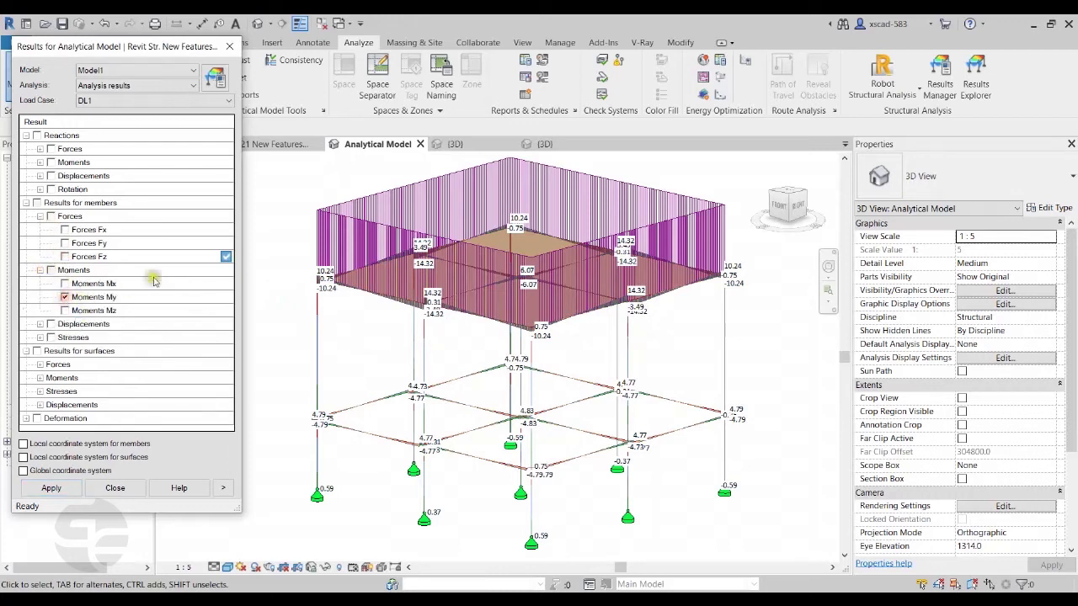
click(67, 488)
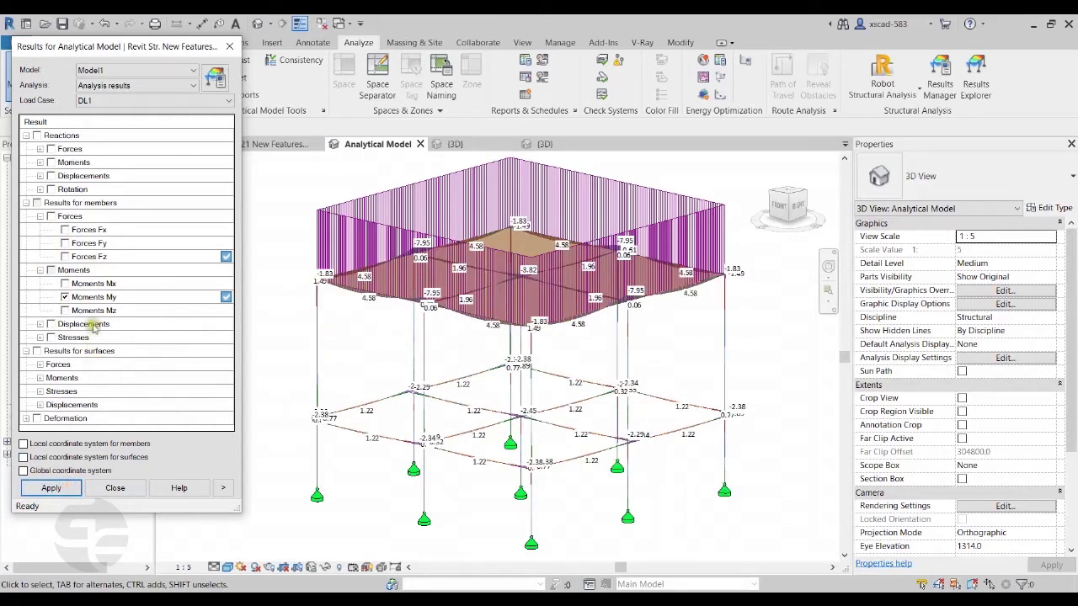
click(50, 488)
scroll(678, 296, up, 5)
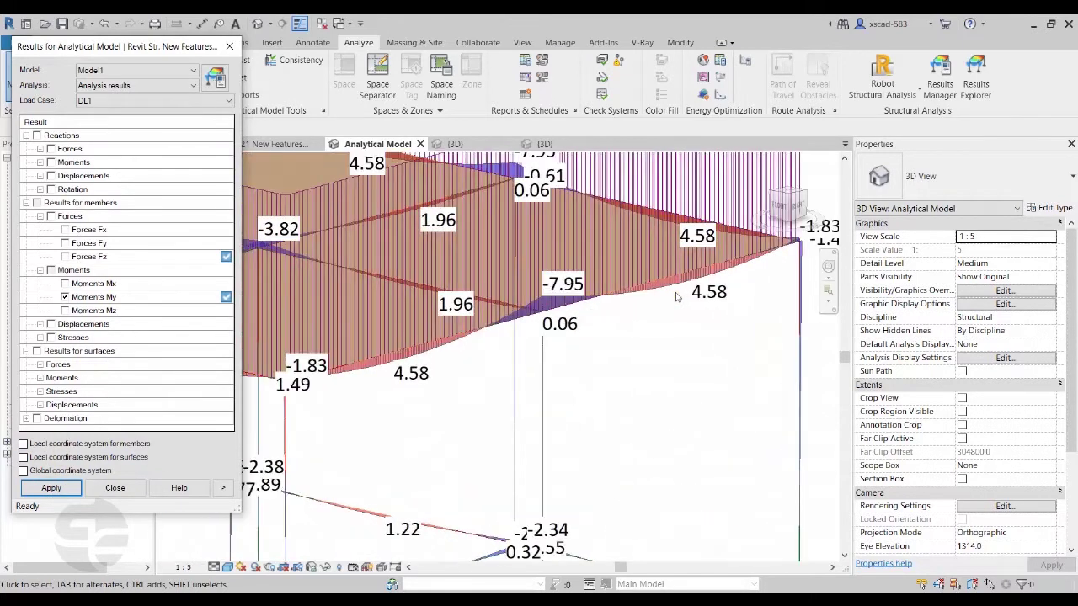
scroll(637, 346, down, 4)
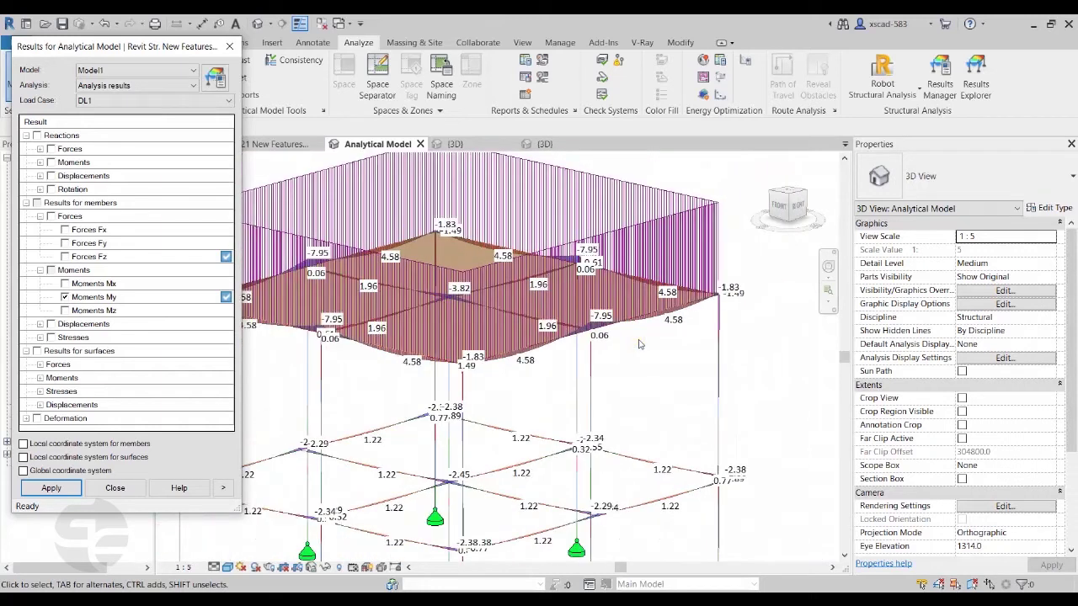
scroll(638, 343, down, 3)
scroll(650, 364, down, 2)
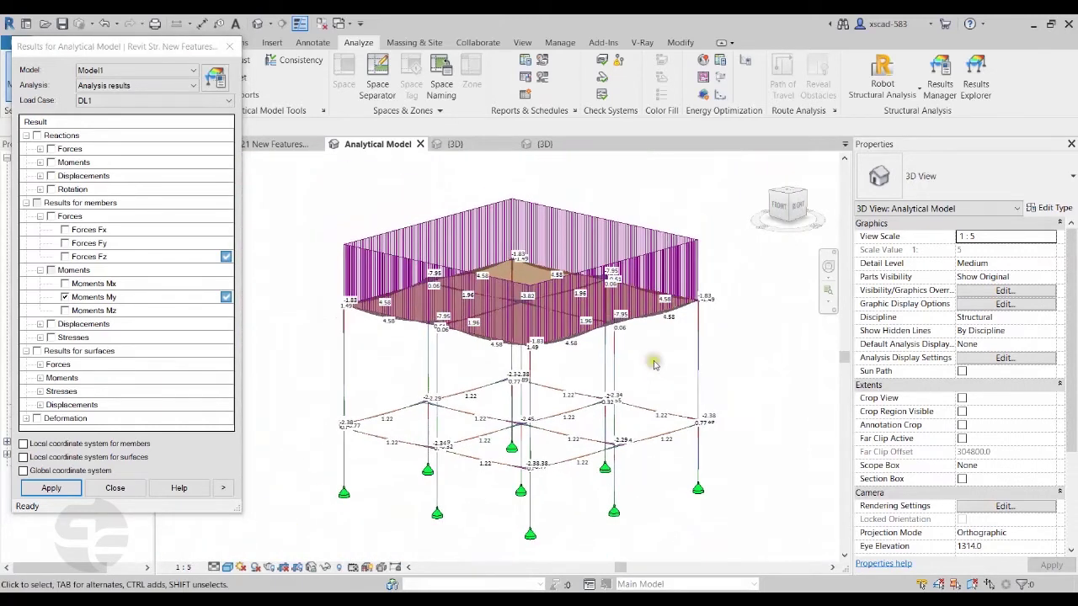
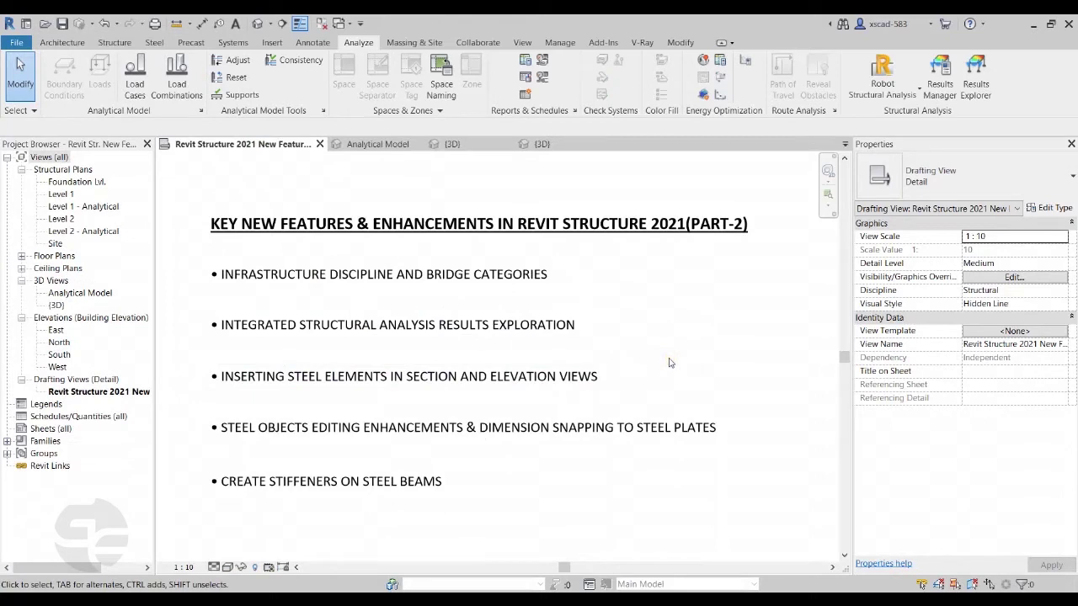
- Switch to the steel frame's 3D view and examine the diagonal angle braces meeting beneath the side beam
click(569, 144)
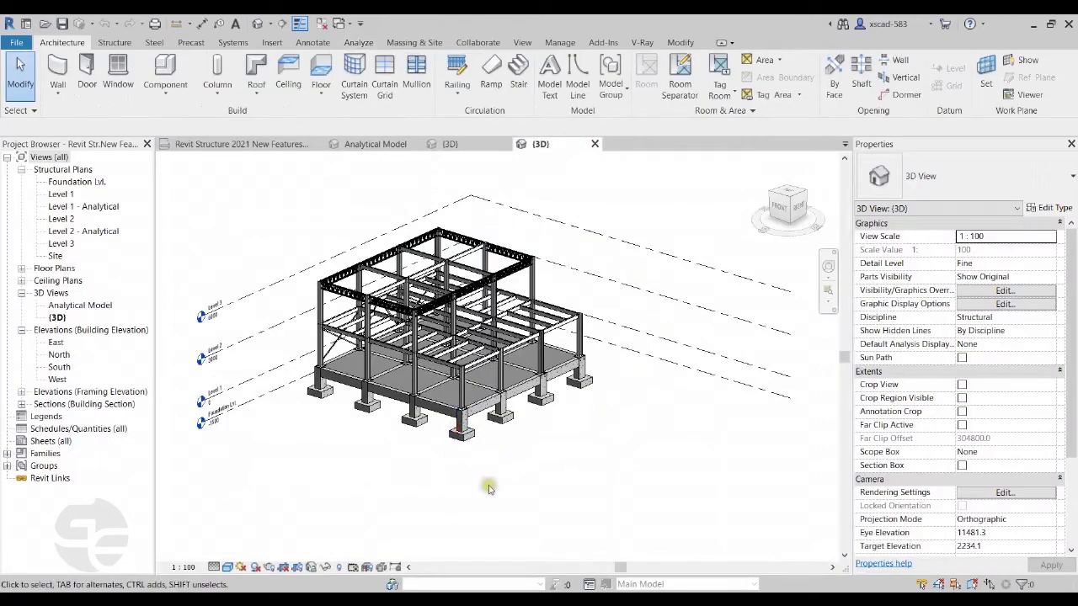
shift+middle_drag(375, 476, 584, 471)
scroll(362, 409, up, 6)
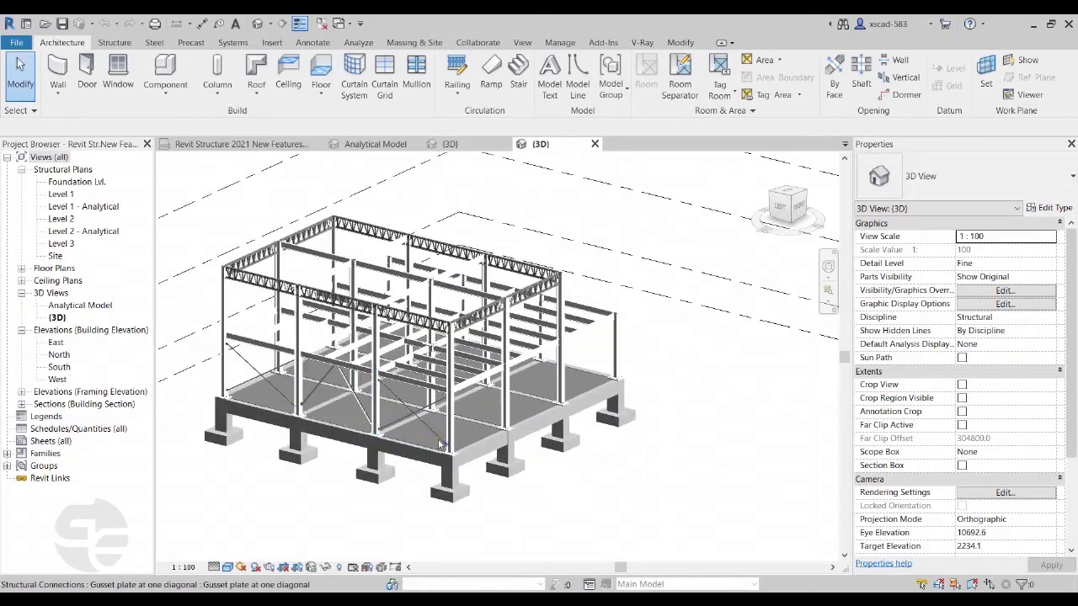
scroll(362, 408, up, 8)
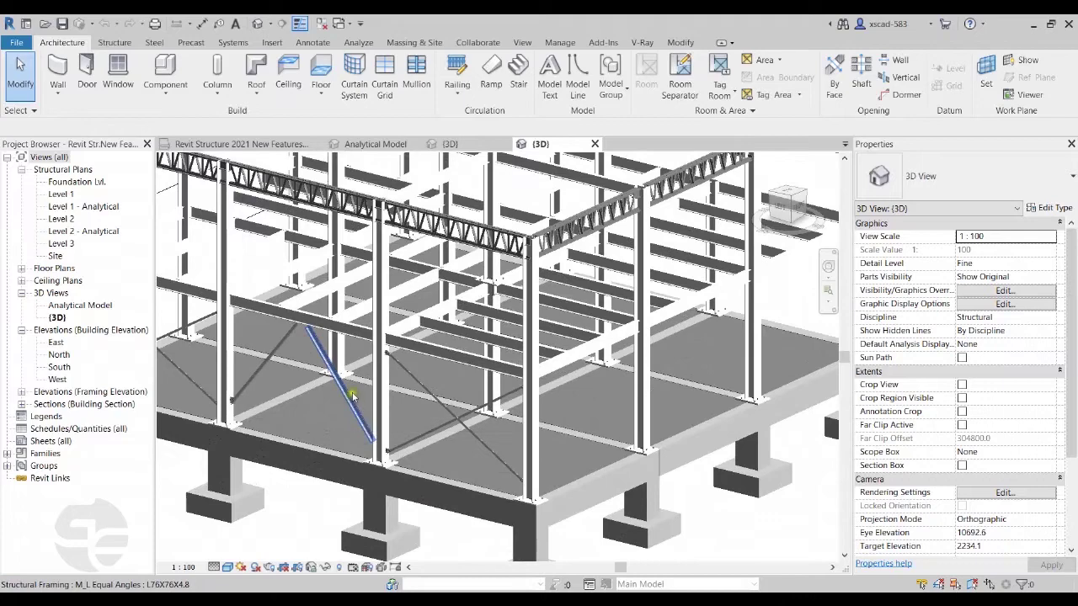
scroll(474, 416, up, 8)
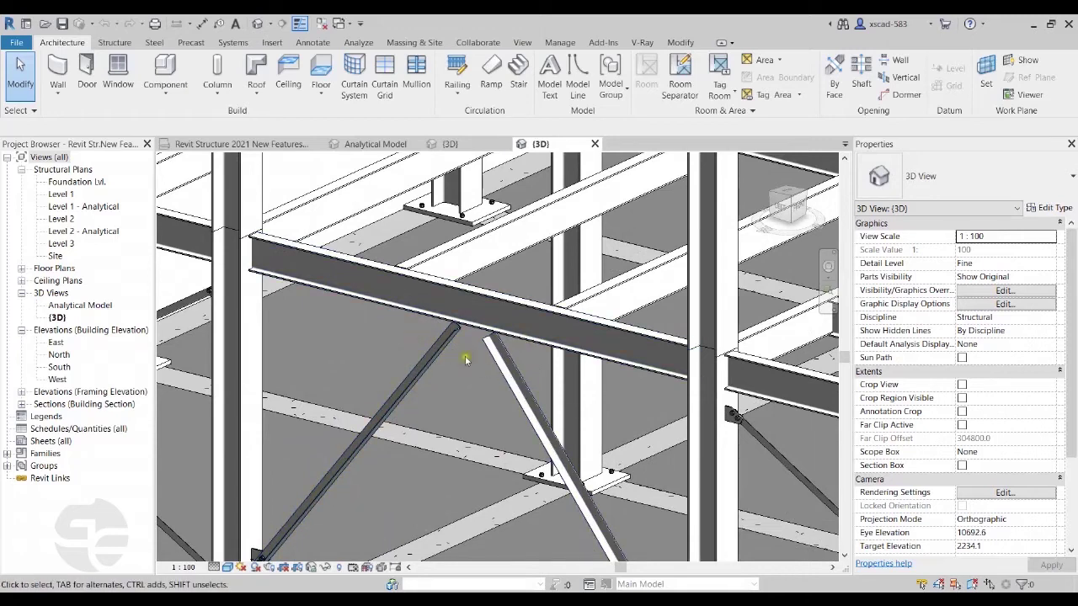
scroll(418, 337, down, 10)
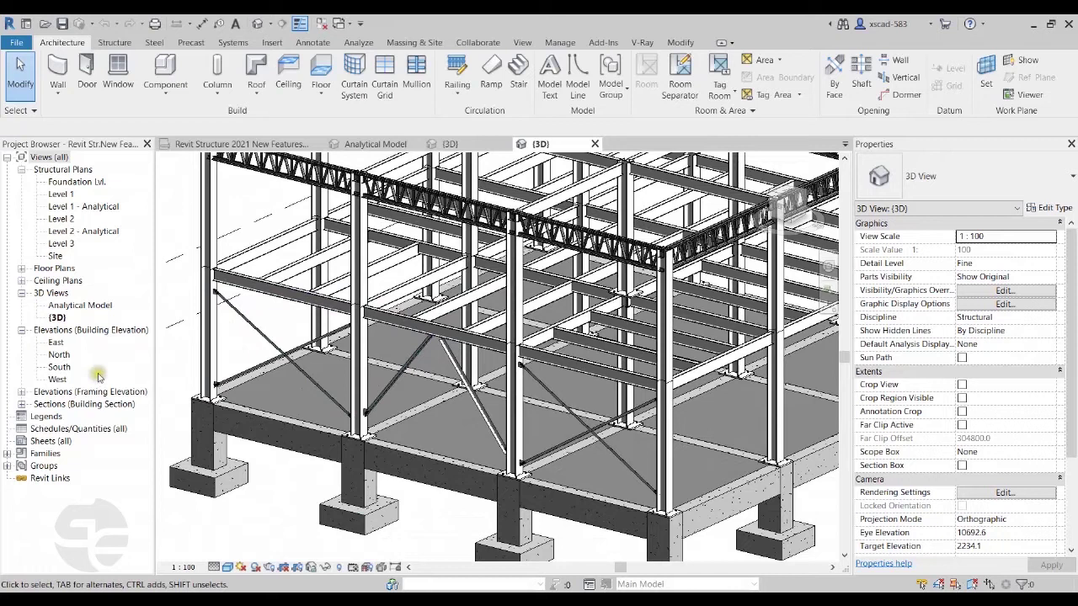
- Open the building section view Section 1 at the upper ends of the two diagonal braces below the beam
click(20, 404)
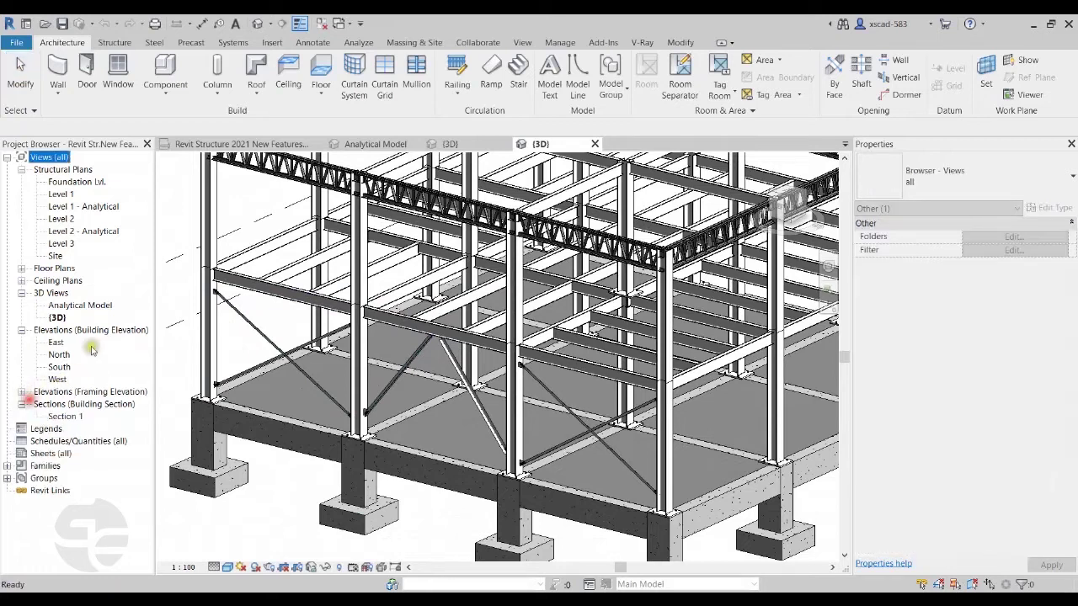
double_click(68, 417)
scroll(454, 345, up, 5)
scroll(453, 341, up, 3)
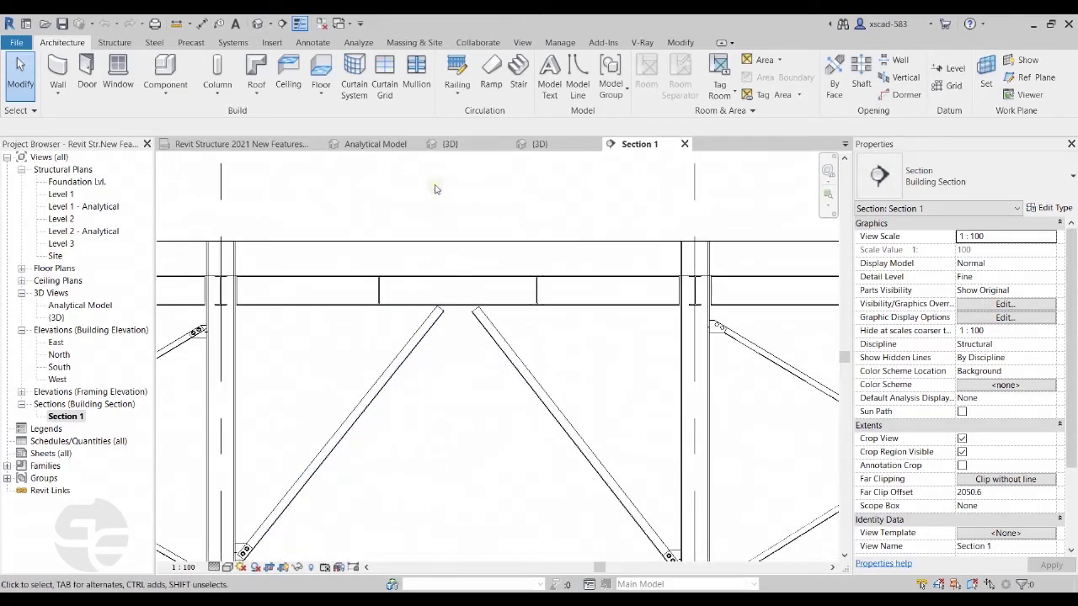
- Start a new steel plate in Section 1 and set its work plane to Grid : 1
click(157, 44)
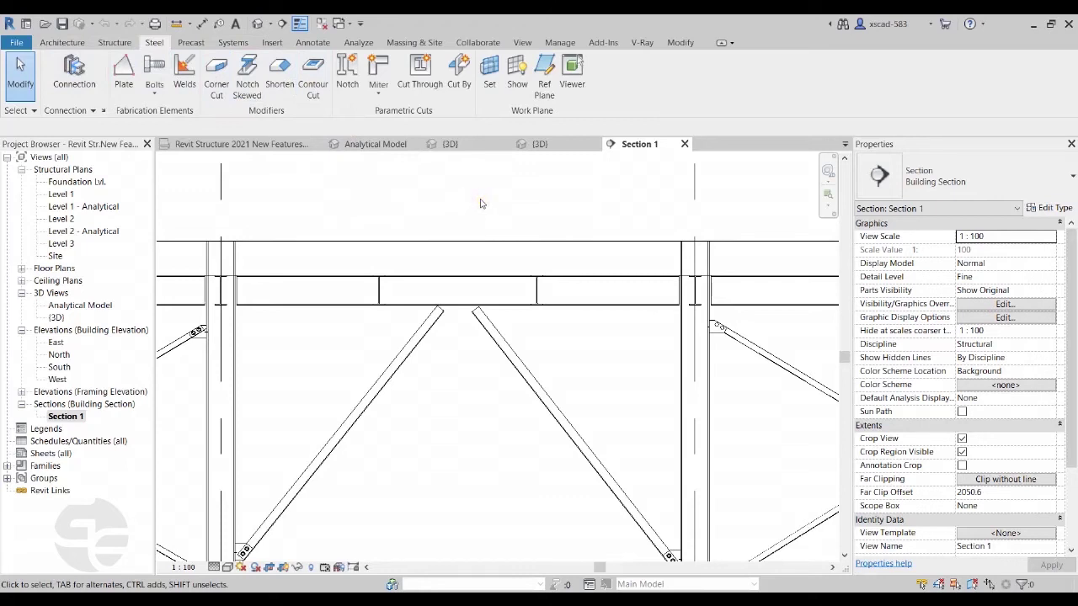
click(123, 74)
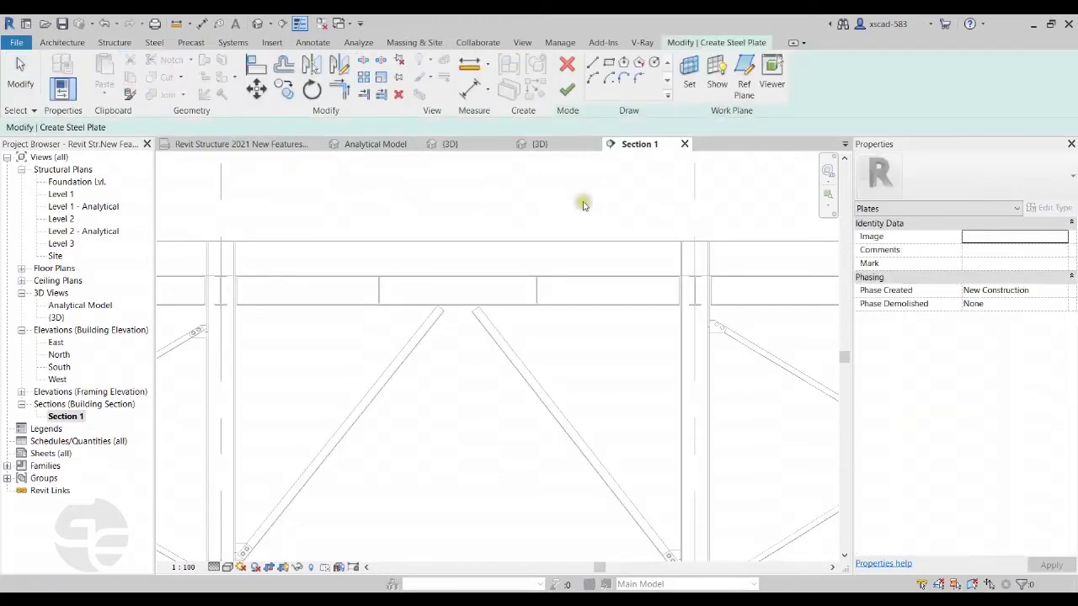
click(689, 74)
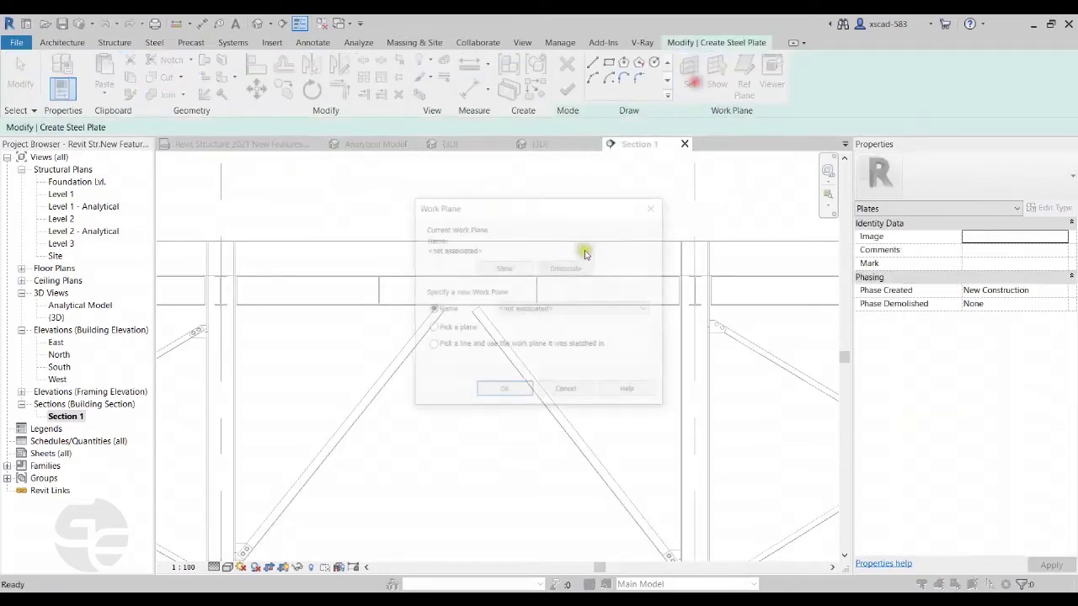
click(535, 308)
scroll(536, 337, up, 5)
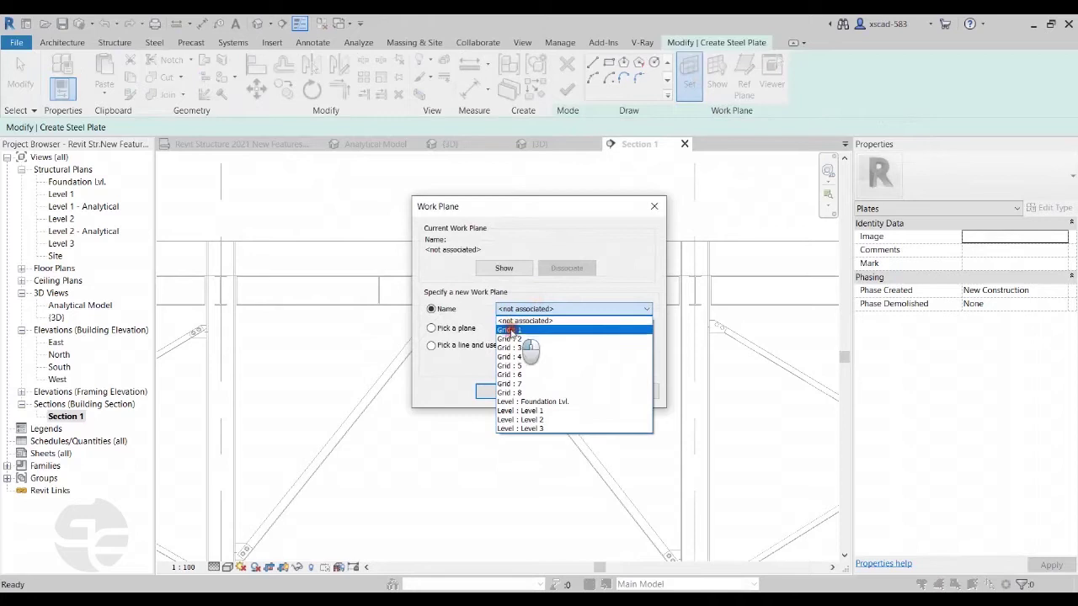
click(510, 324)
click(485, 392)
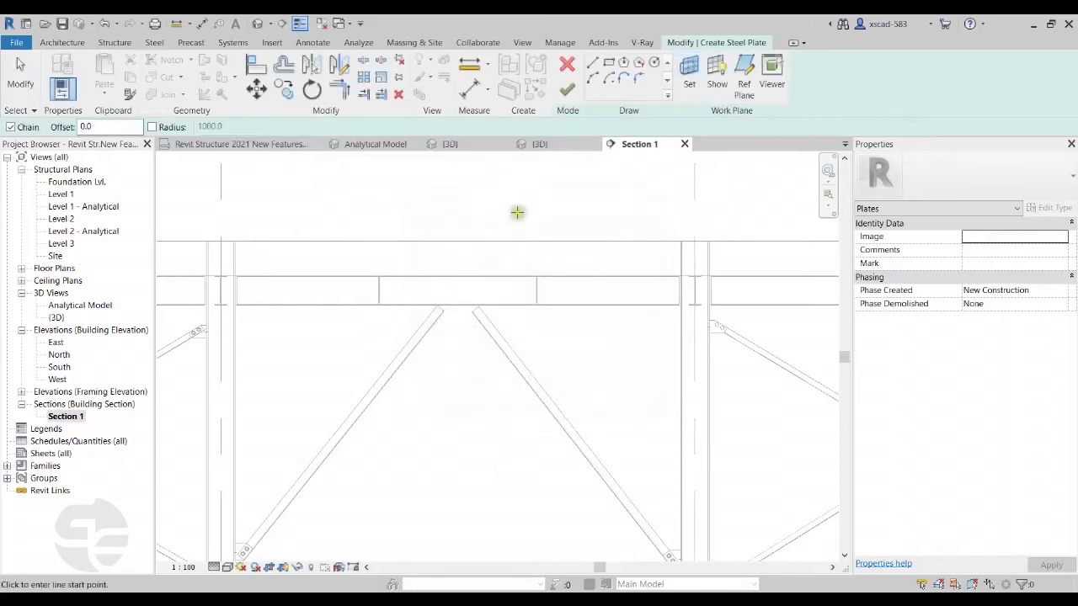
- Sketch a rectangular plate about 780 by 320 mm from the beam's underside over both brace ends, and finish it
click(608, 63)
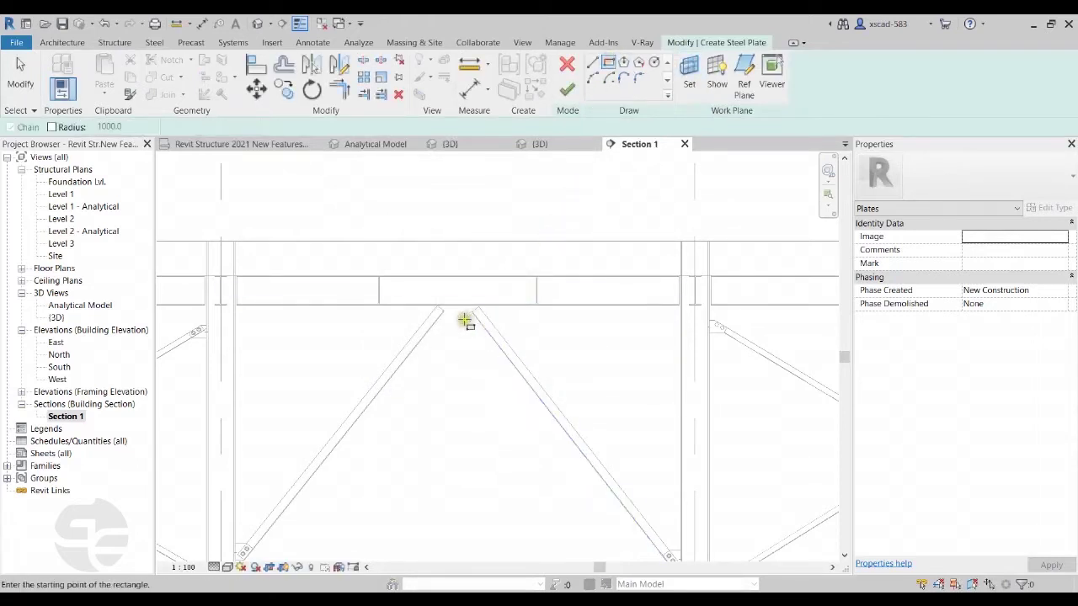
scroll(459, 318, up, 3)
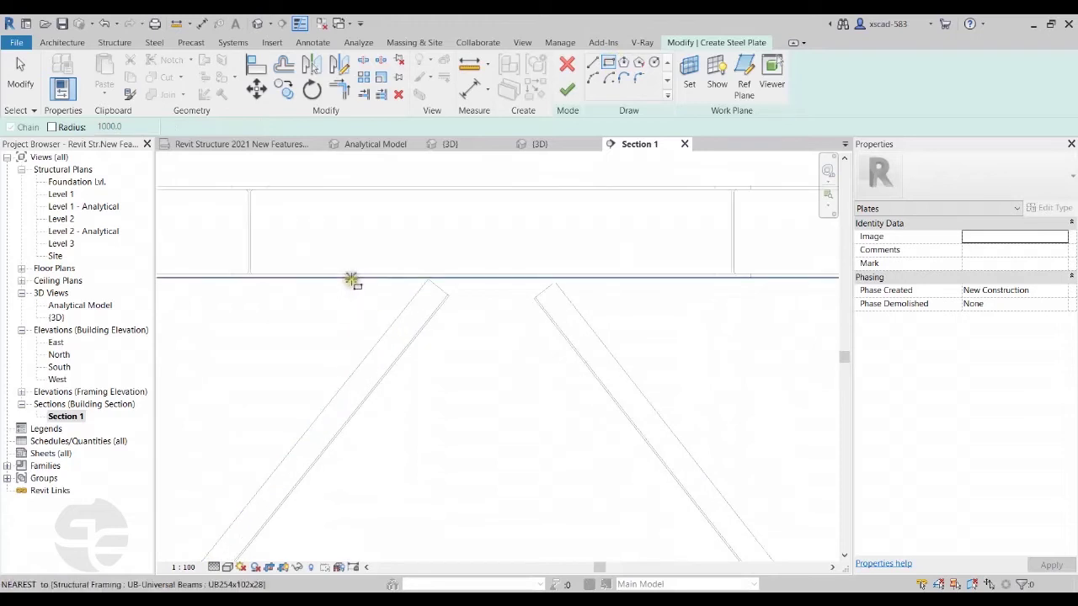
click(352, 279)
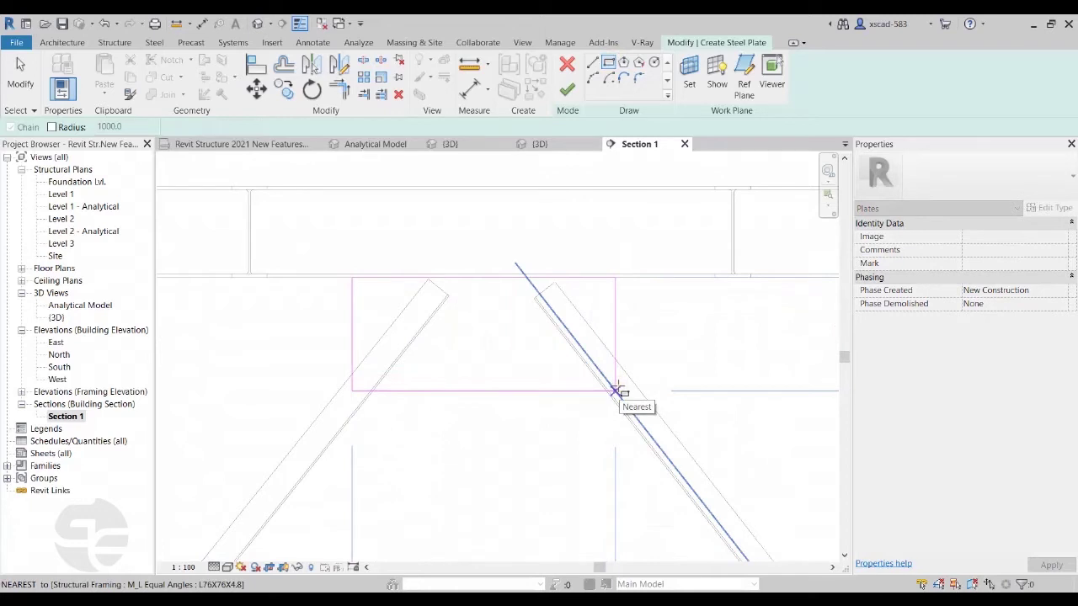
scroll(623, 387, up, 1)
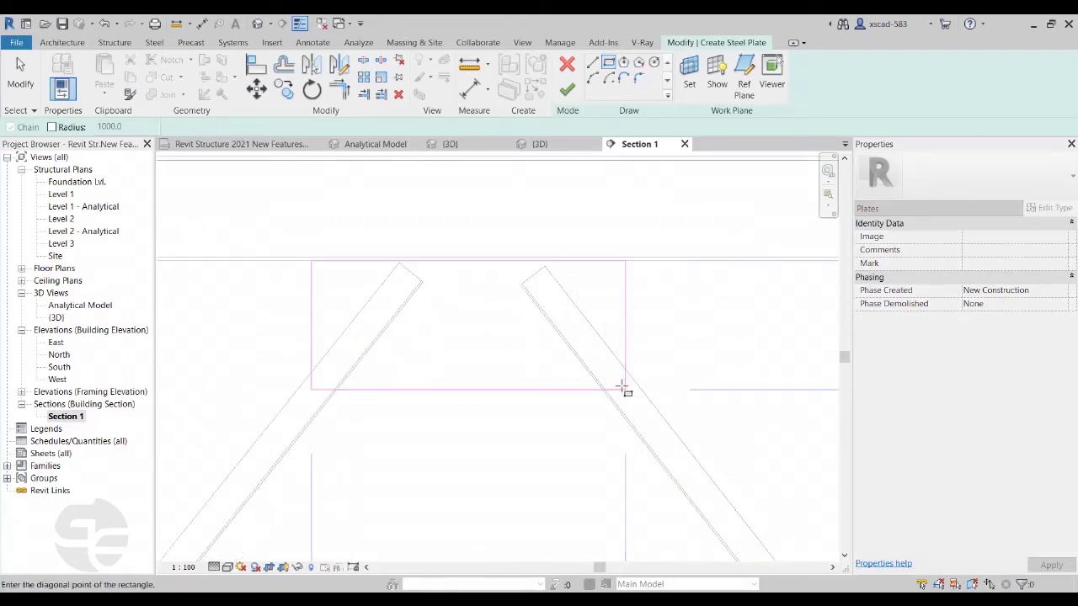
scroll(624, 389, up, 2)
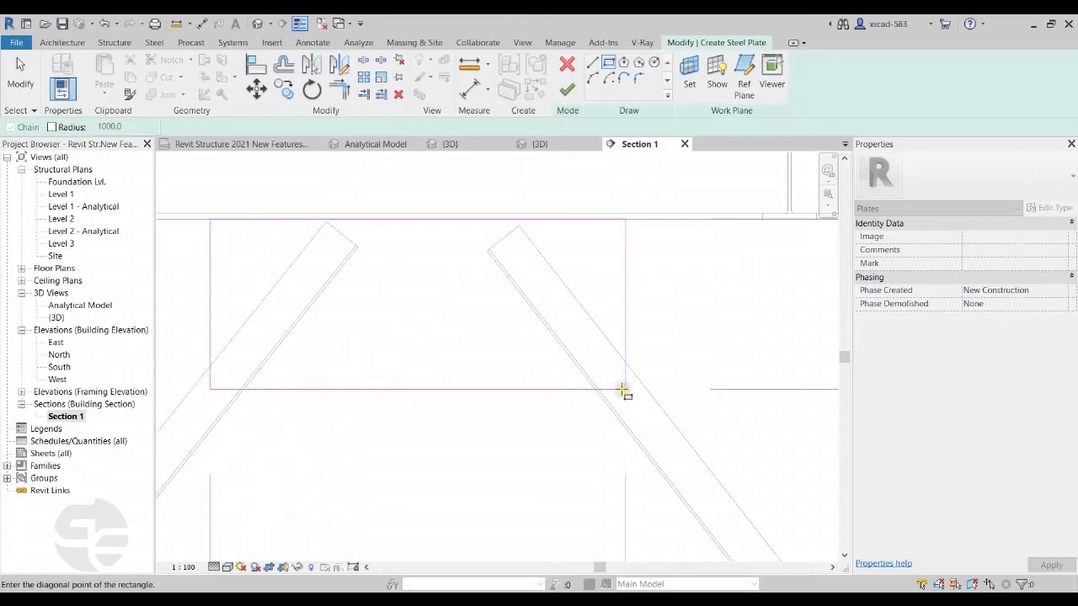
click(624, 389)
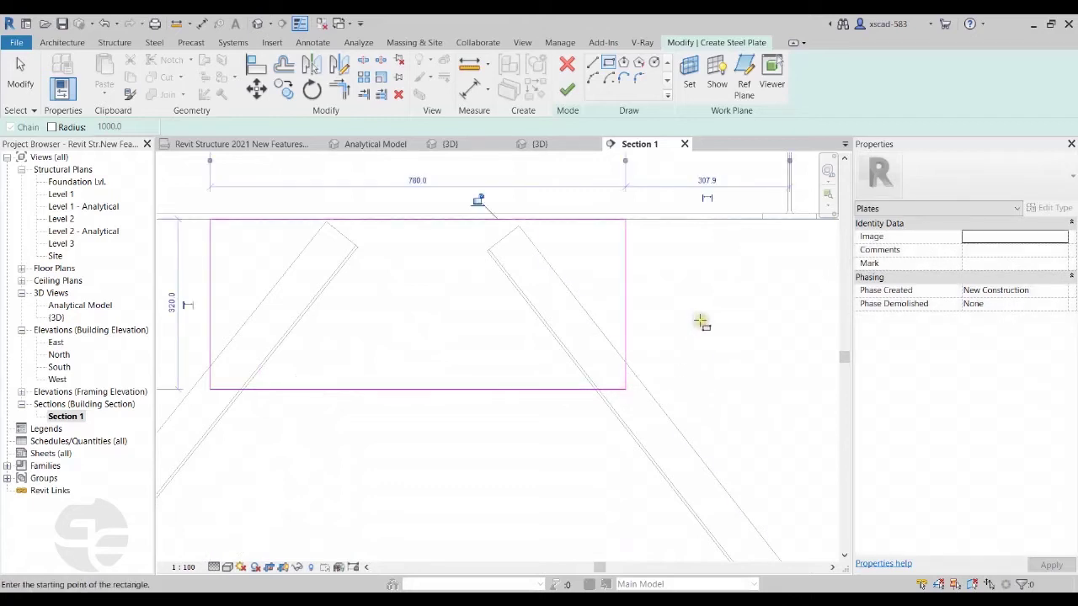
key(Escape)
scroll(665, 312, down, 3)
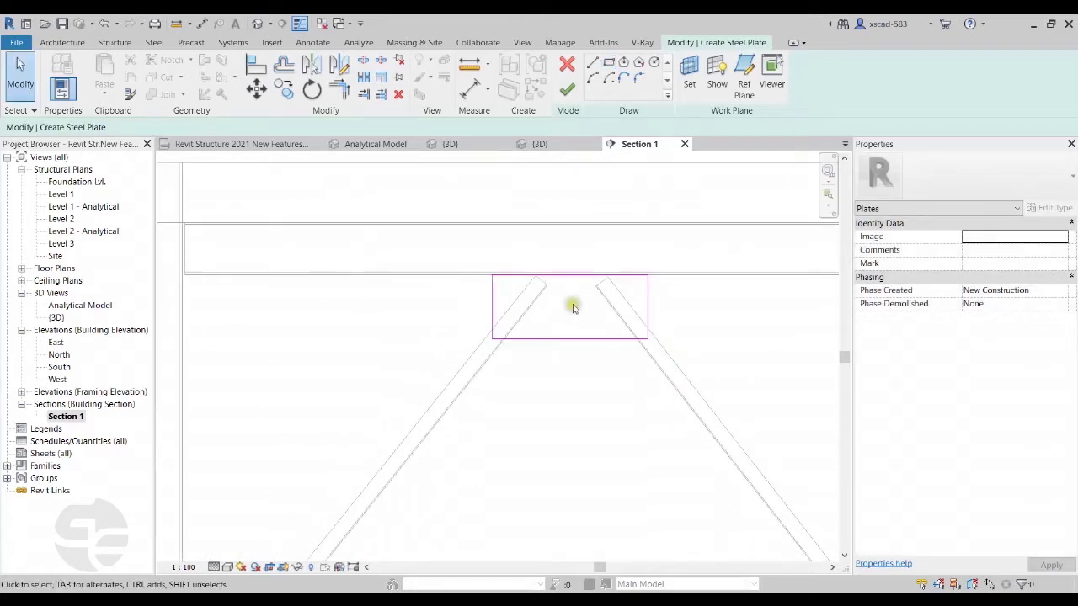
click(571, 89)
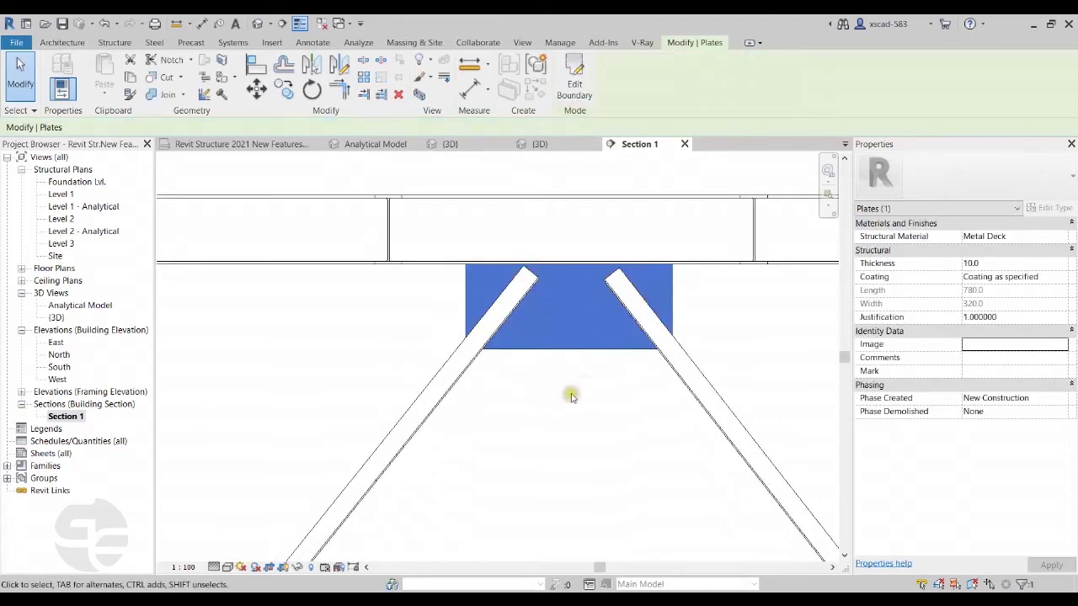
- Check the new plate beneath the beam in the 3D view, return to Section 1 and deselect the plate
click(547, 145)
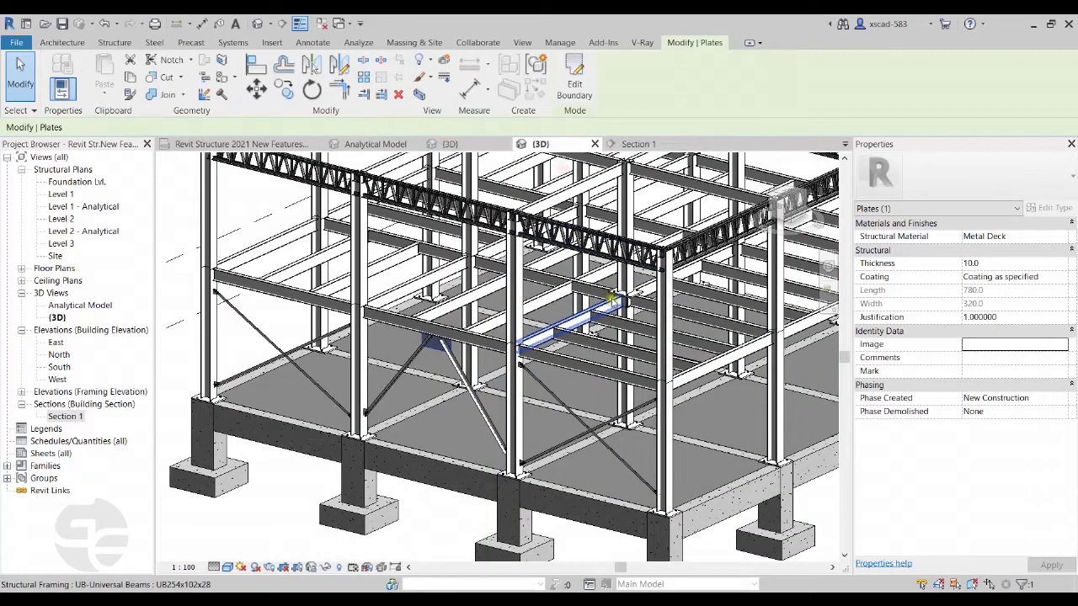
scroll(410, 371, up, 5)
shift+middle_drag(410, 371, 481, 244)
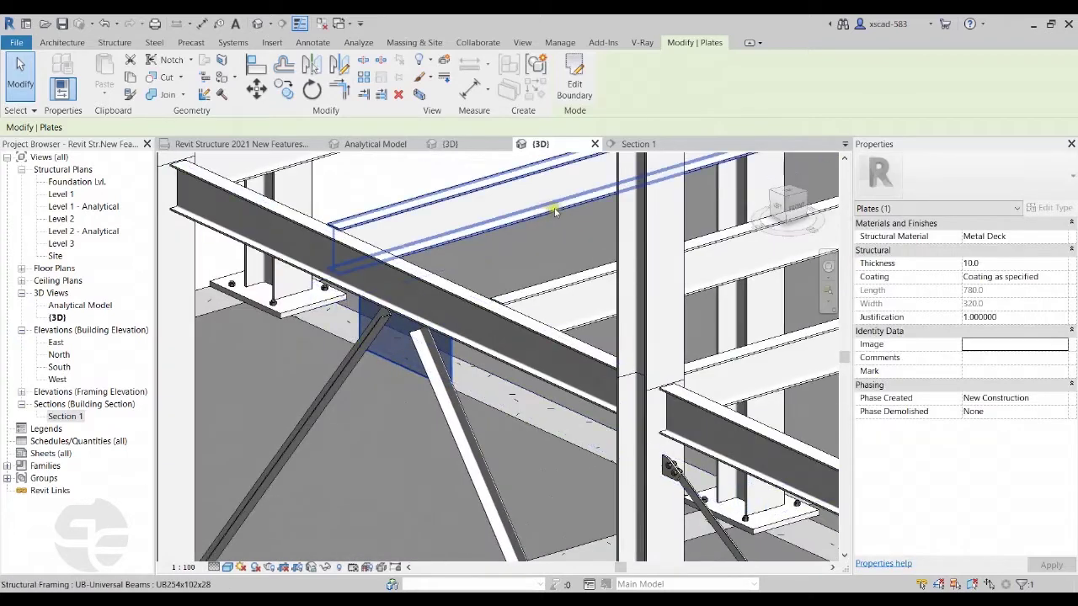
click(640, 144)
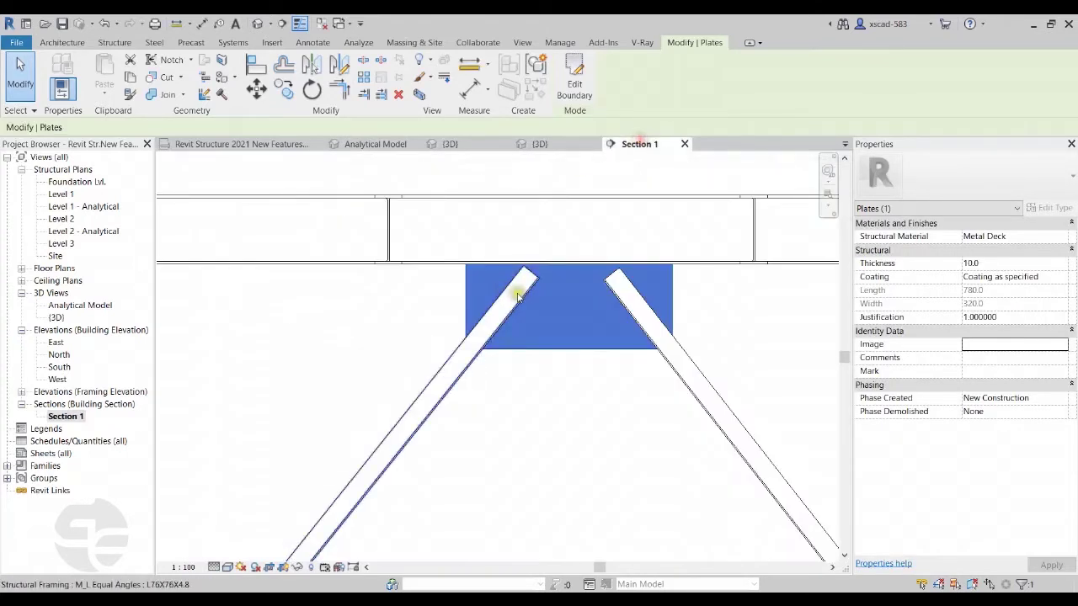
click(611, 437)
scroll(529, 325, up, 1)
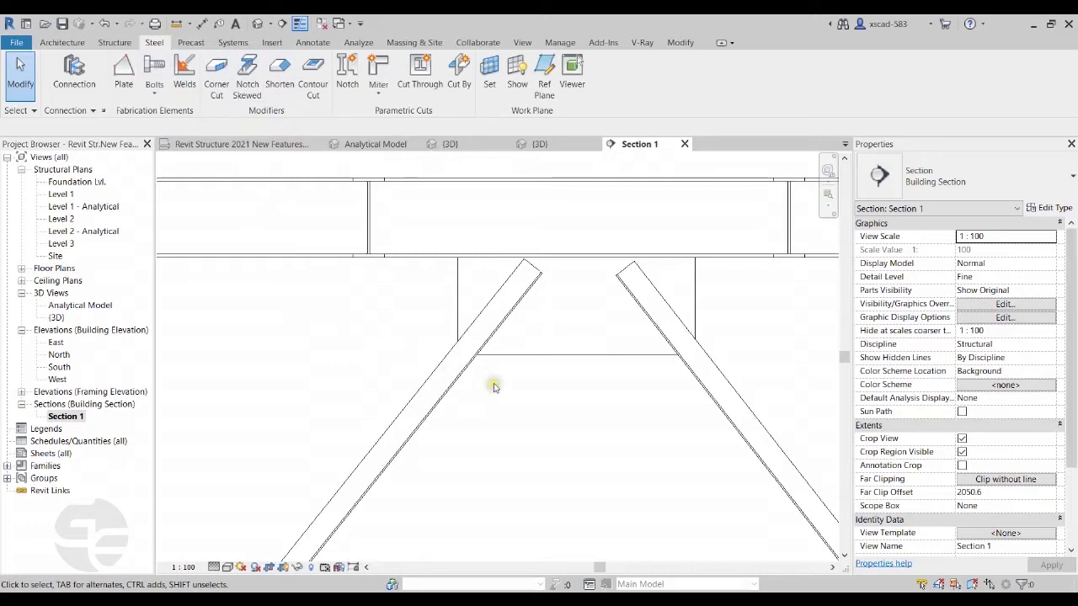
scroll(494, 387, down, 1)
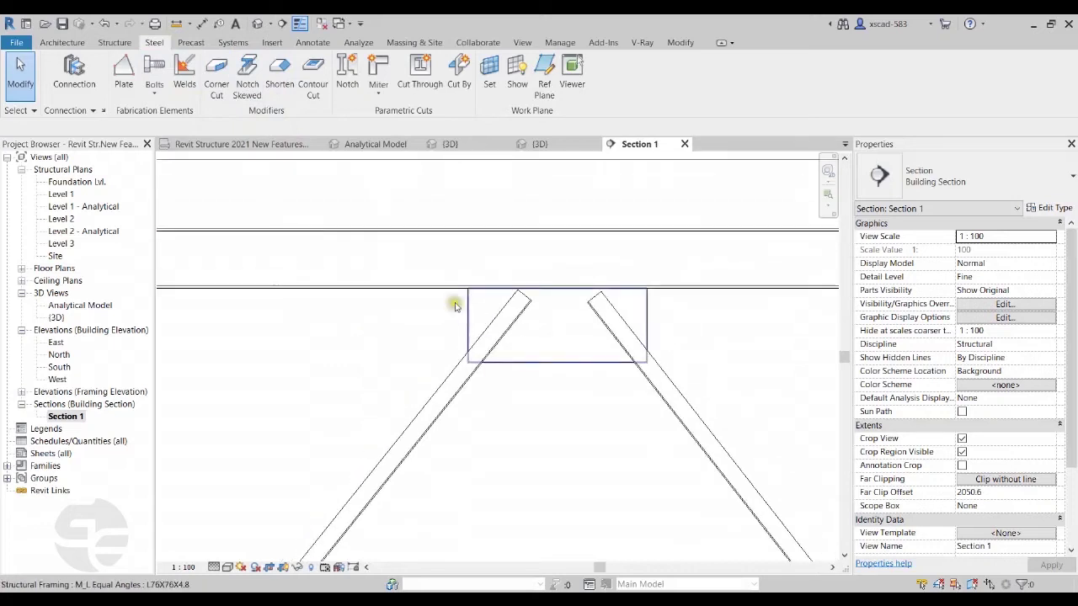
- Start a bolt connection between the new plate and the left diagonal brace, using the plate's face as the bolt placement plane
click(154, 88)
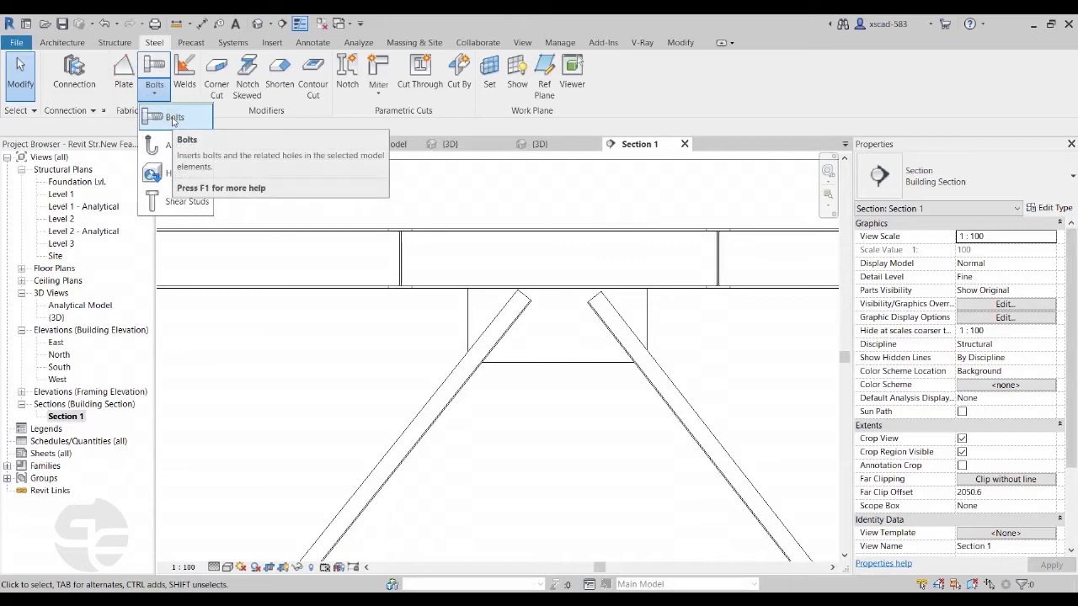
click(173, 120)
scroll(506, 219, up, 1)
scroll(546, 324, up, 1)
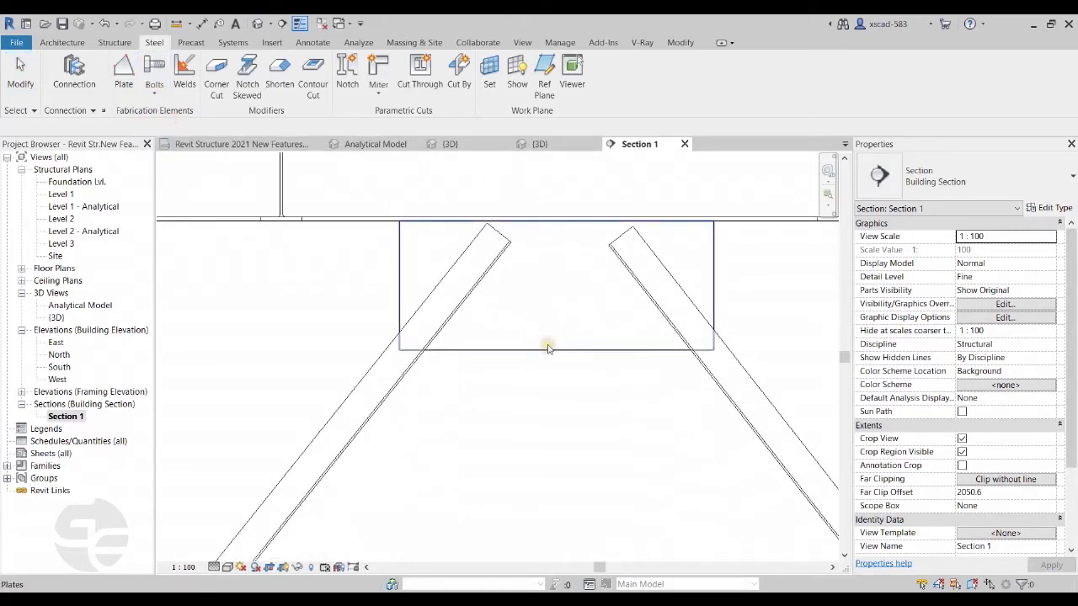
click(547, 344)
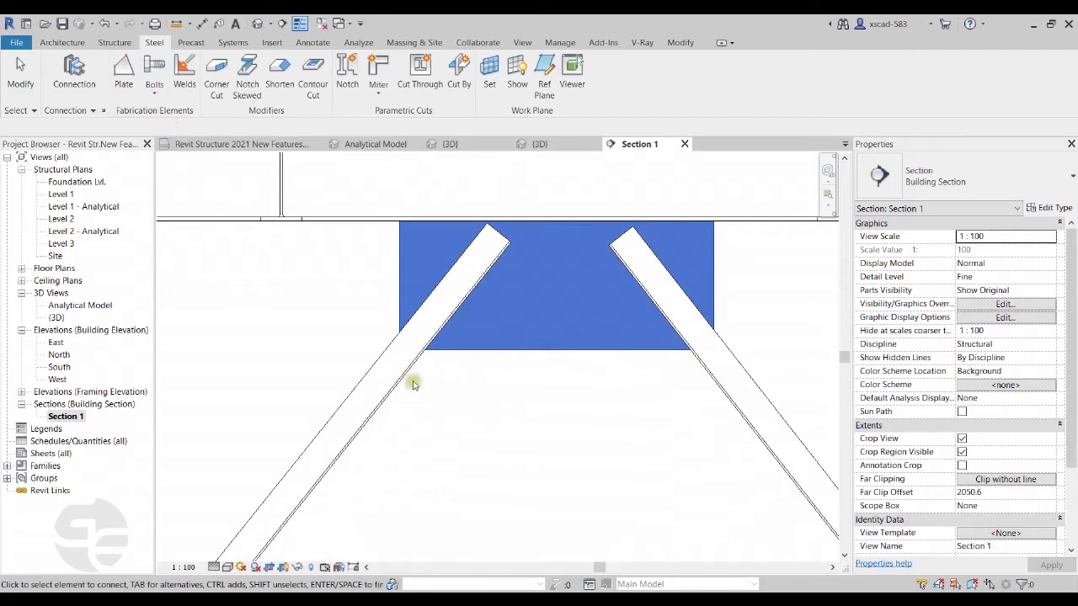
click(407, 376)
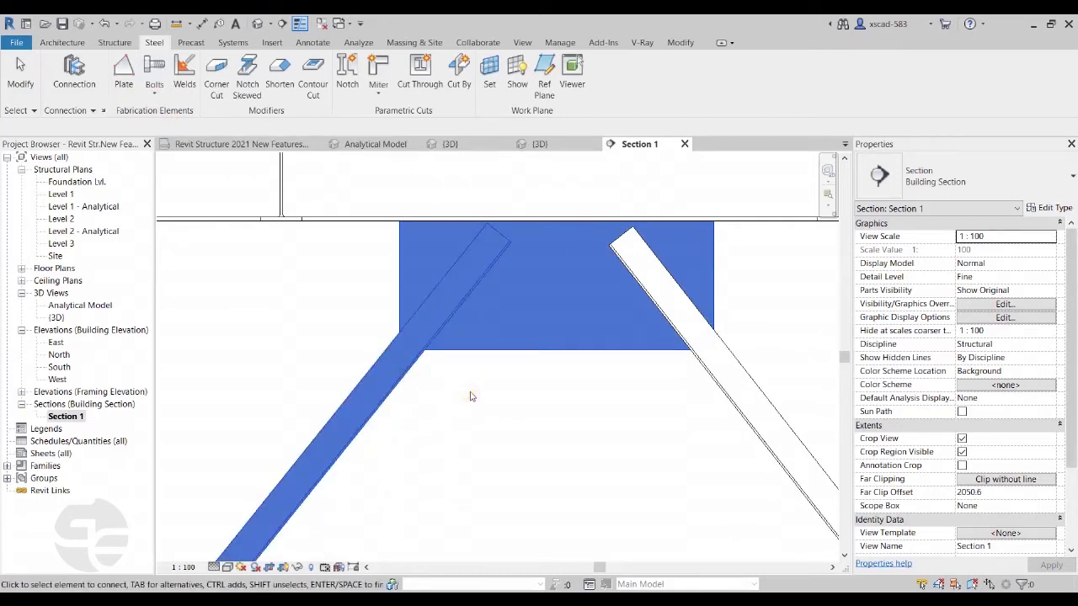
key(Return)
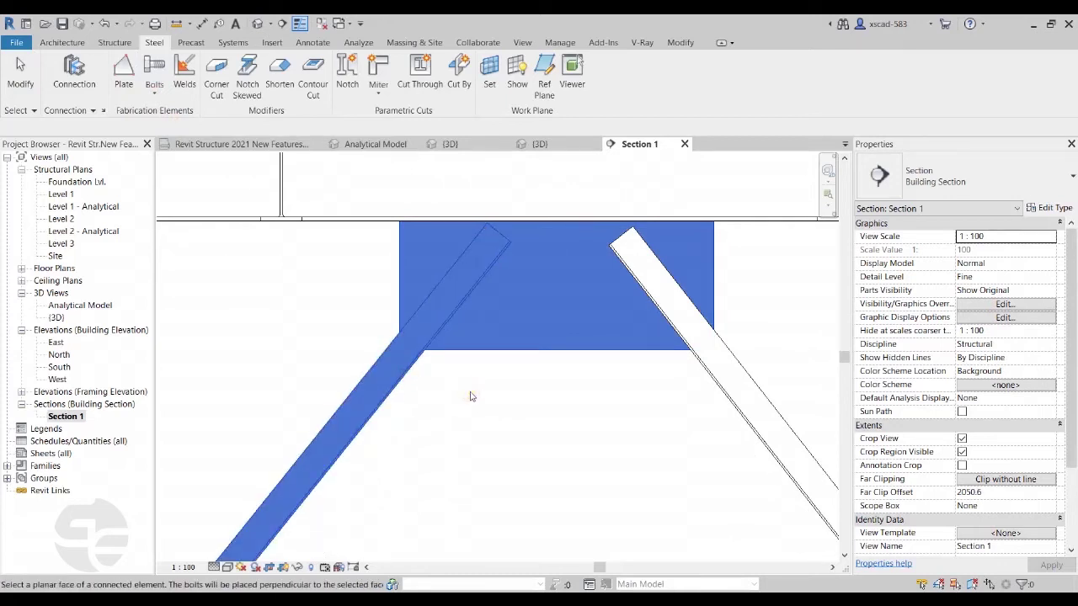
click(484, 346)
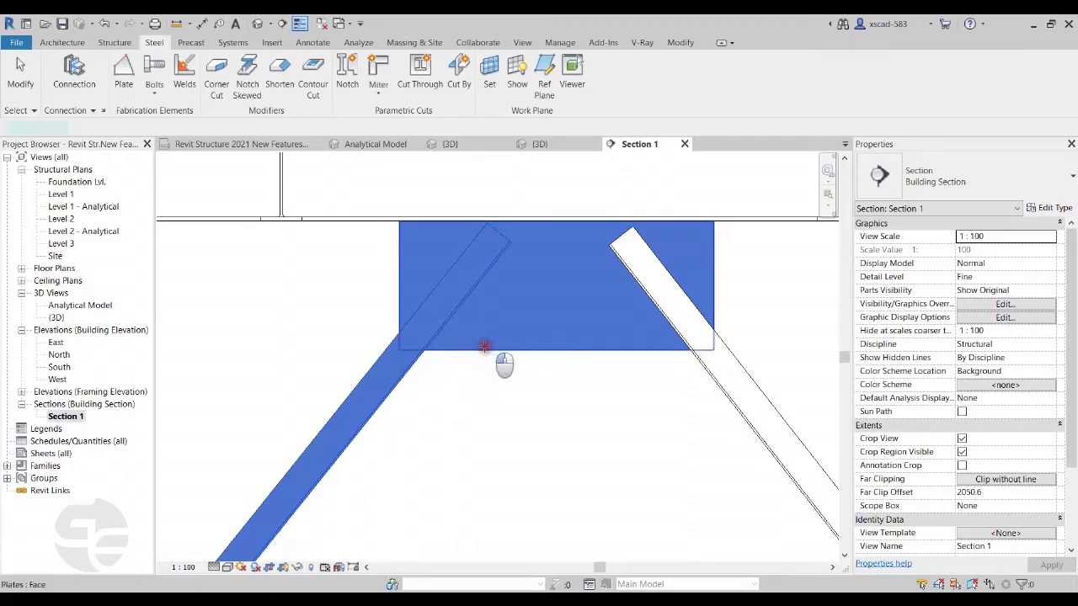
- Sketch a rectangular bolt pattern about 220 by 45 mm, starting from the left brace's lower edge on the plate
scroll(461, 278, up, 1)
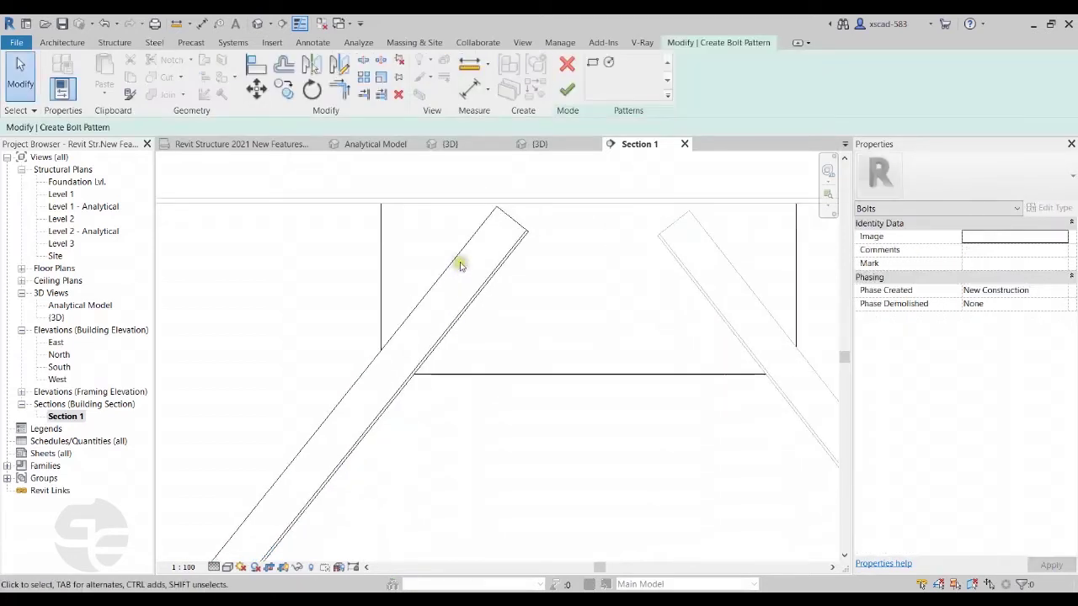
click(593, 65)
scroll(450, 339, up, 2)
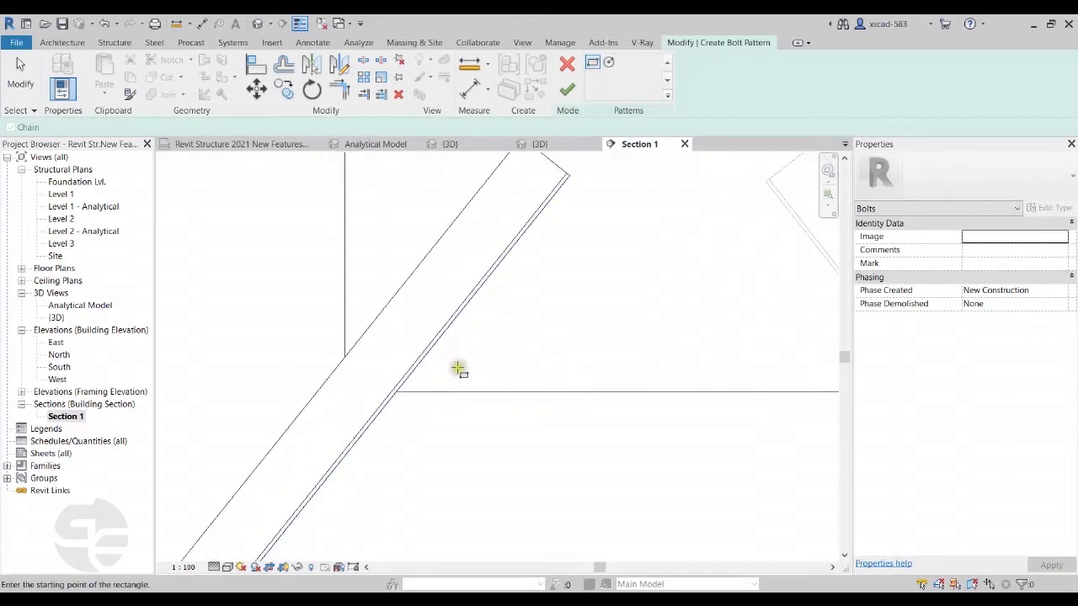
click(429, 355)
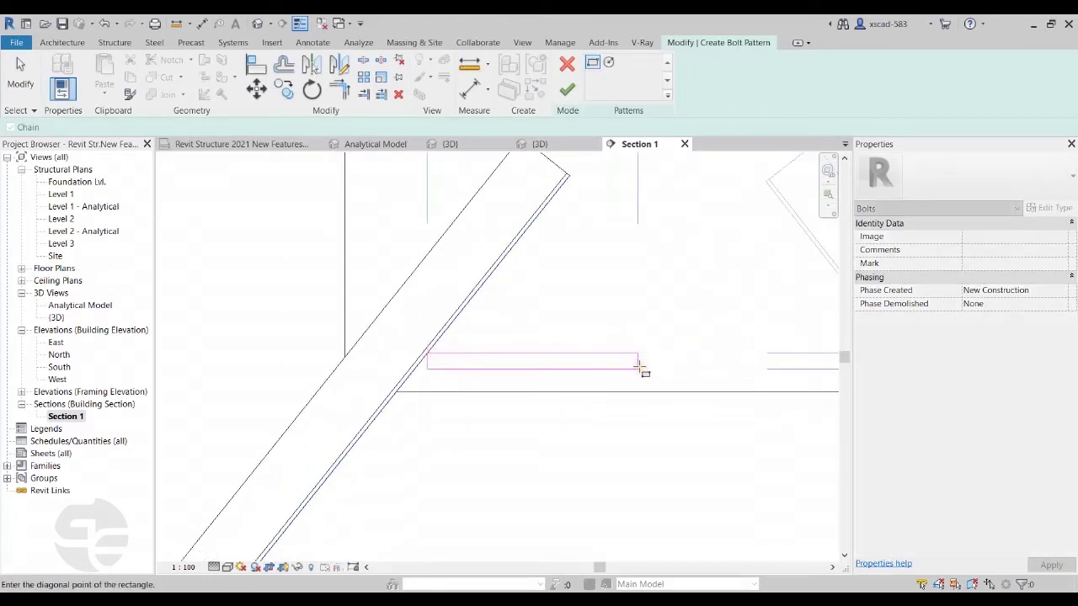
scroll(639, 367, down, 1)
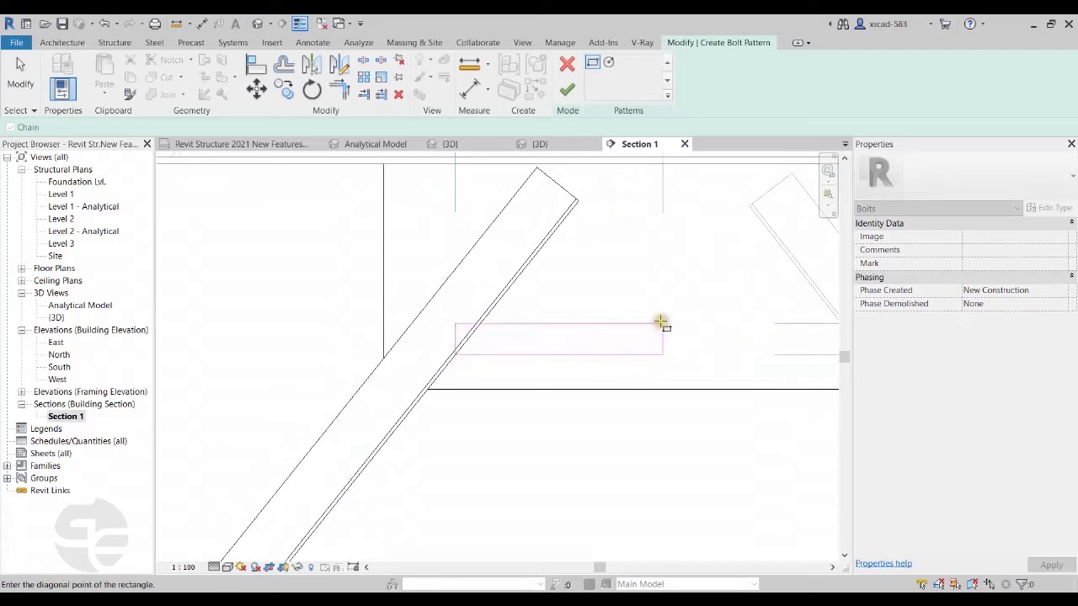
click(609, 324)
key(Escape)
key(Escape)
scroll(541, 312, up, 3)
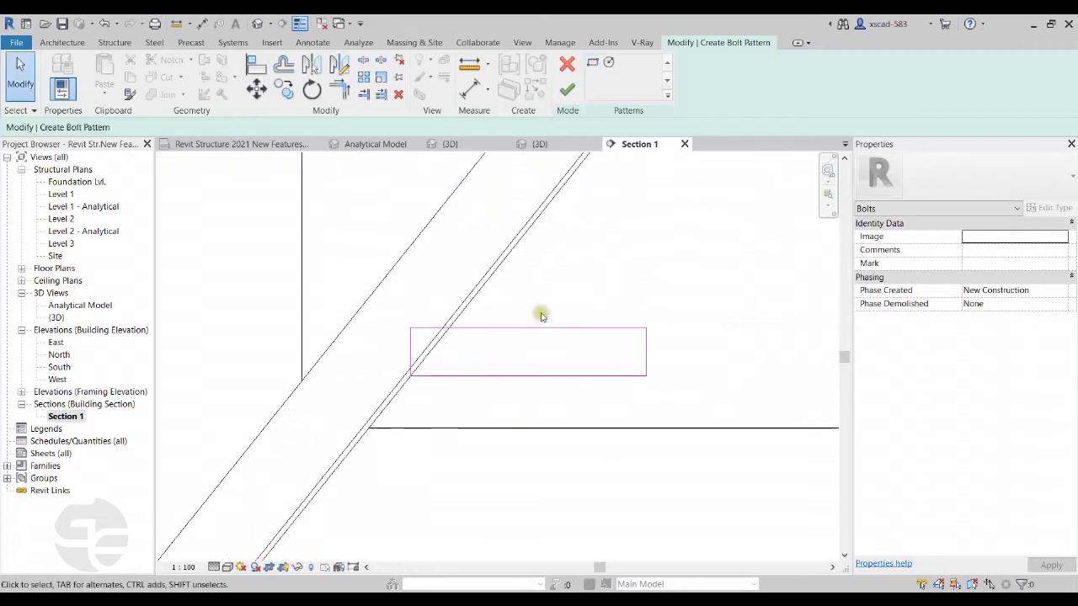
- Rotate the bolt pattern rectangle about its lower-left corner until its long side lines up with the left brace
drag(366, 299, 686, 409)
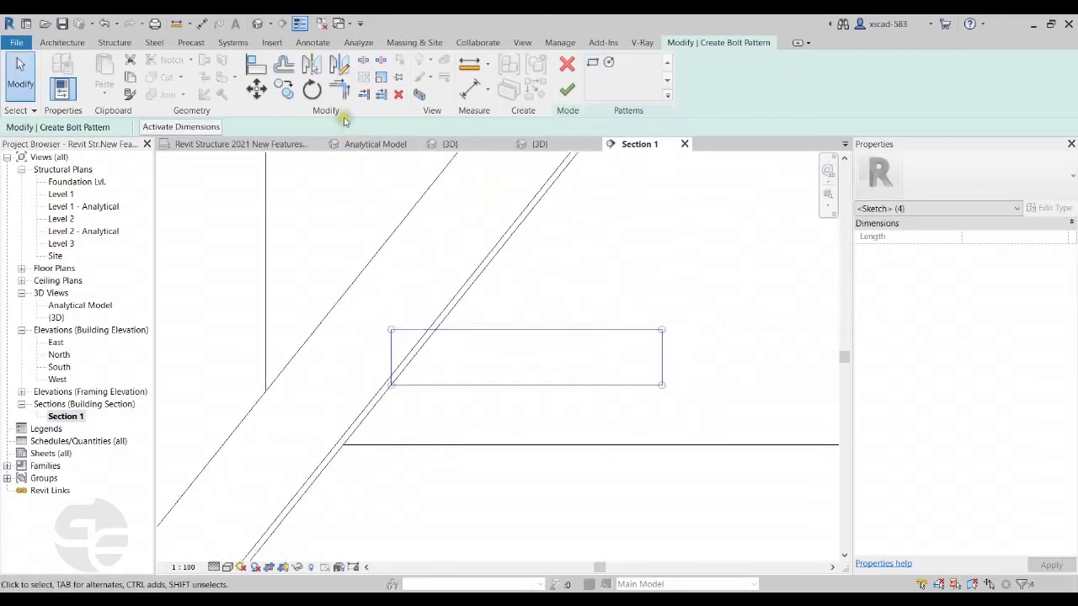
click(311, 90)
click(417, 126)
click(393, 384)
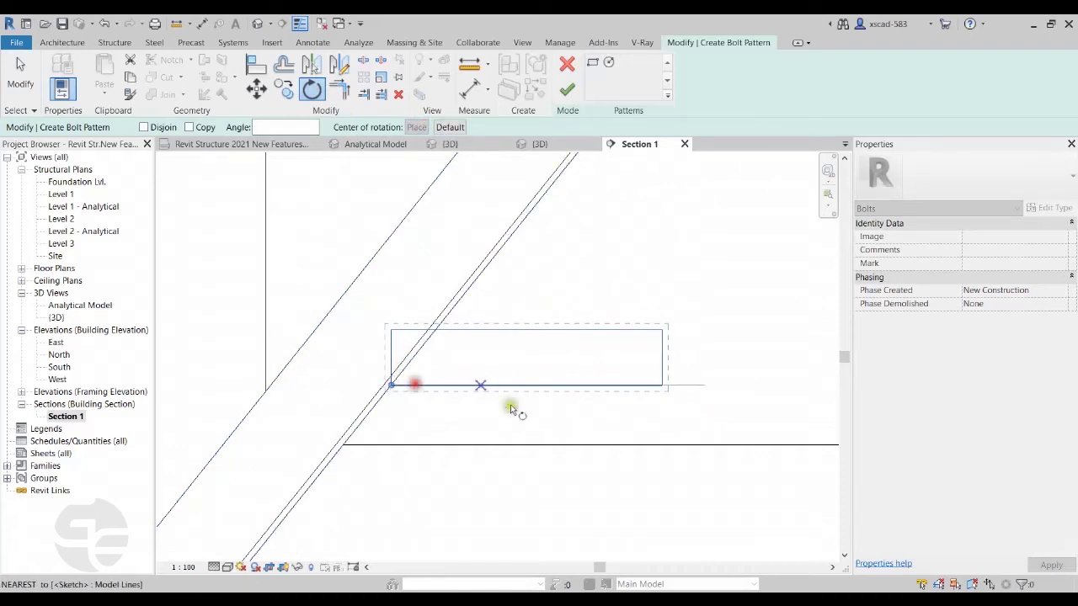
click(683, 385)
middle_drag(621, 243, 597, 368)
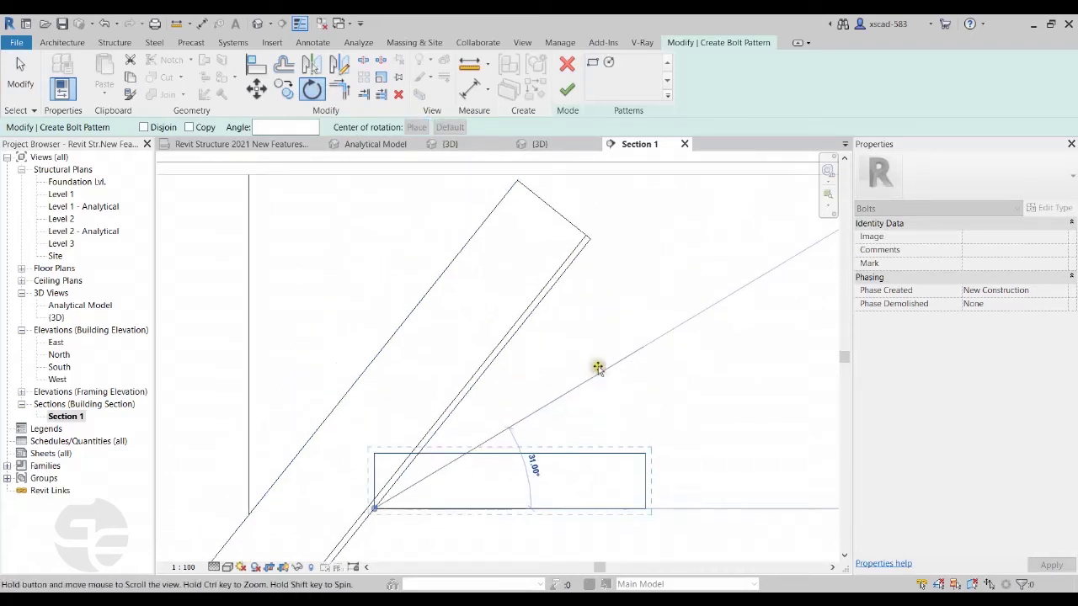
click(533, 309)
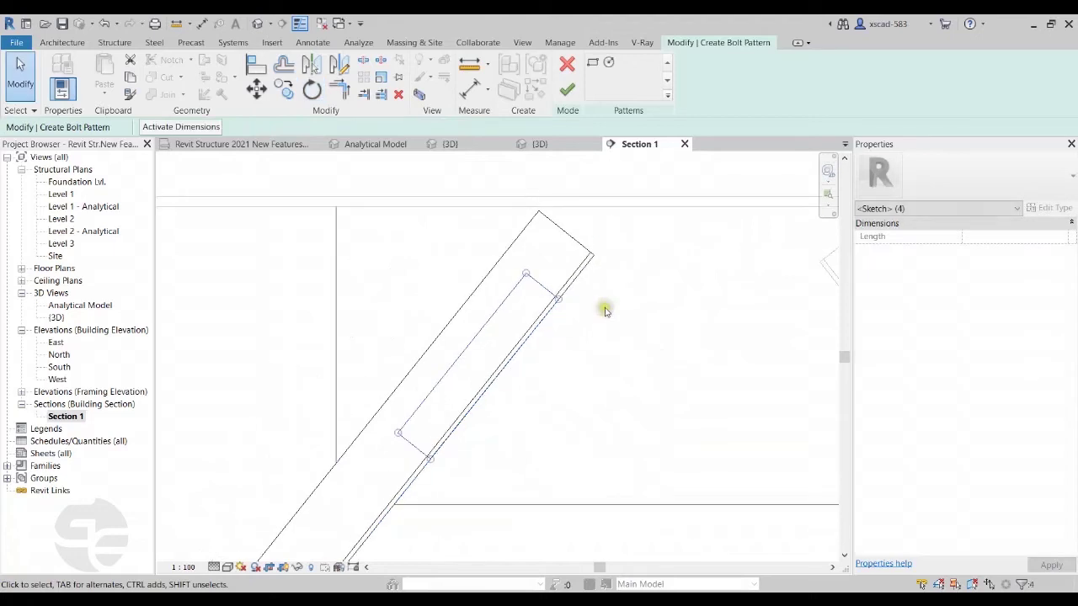
- Nudge the rotated rectangle left to sit within the left brace's width, and finish the bolt pattern
key(Left)
key(Left)
key(Left)
key(Left)
key(Left)
key(Left)
key(Left)
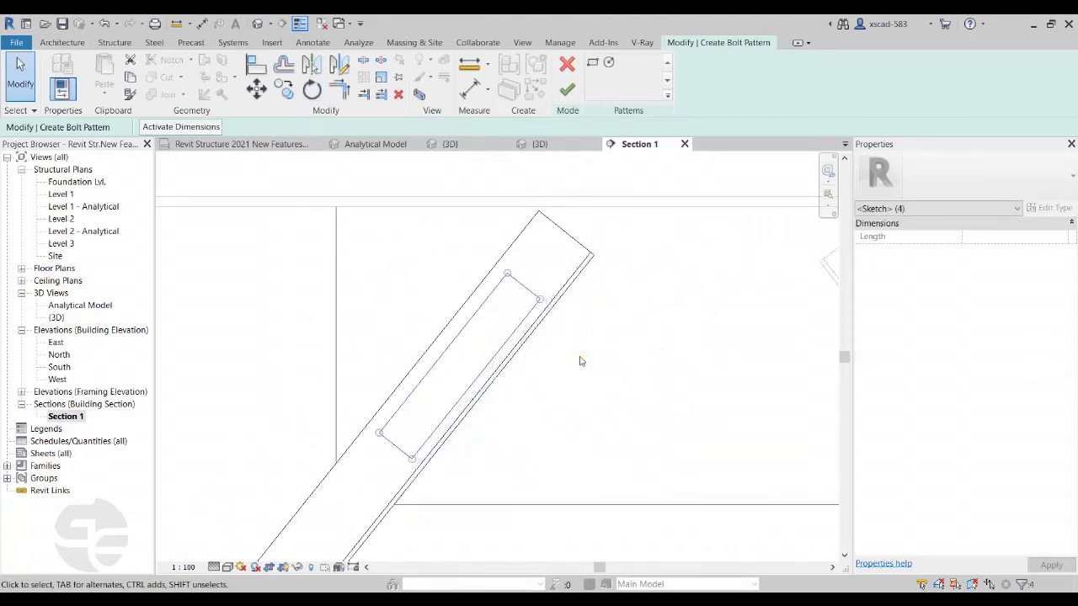
scroll(579, 360, down, 2)
click(356, 197)
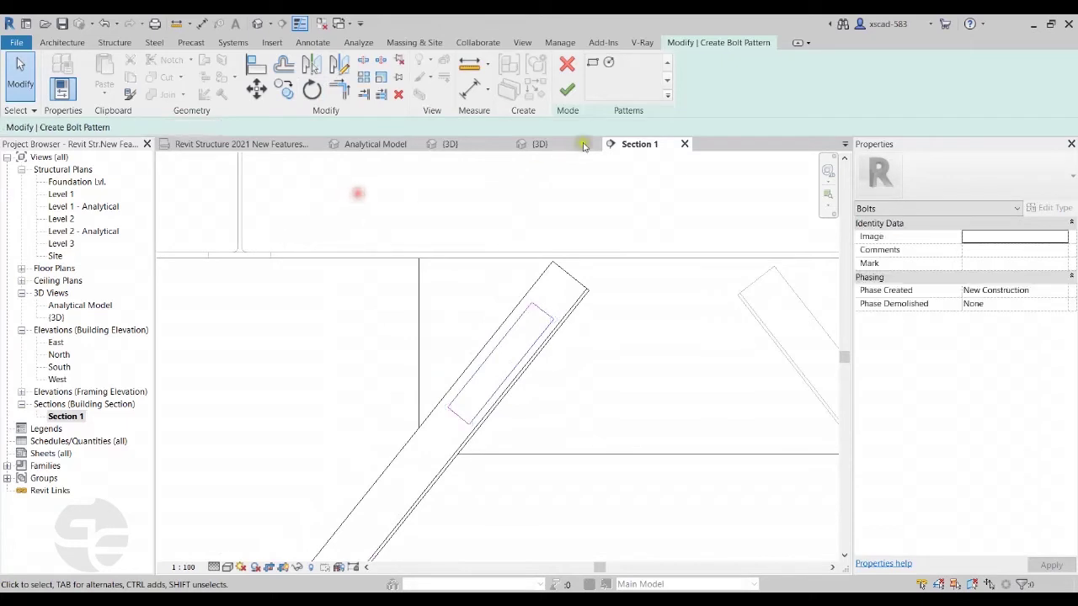
click(578, 90)
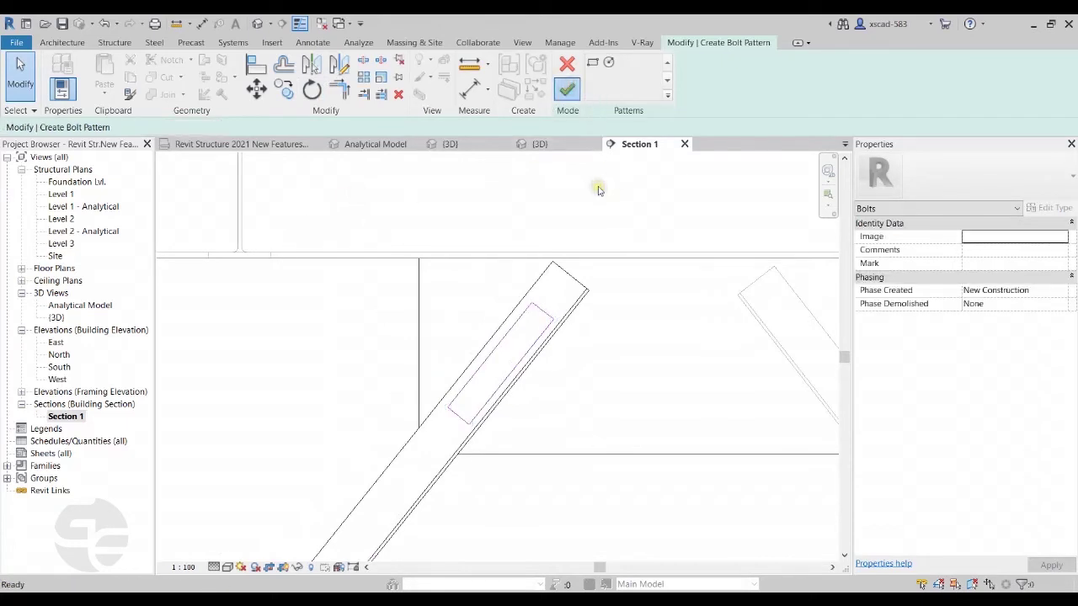
scroll(558, 210, down, 2)
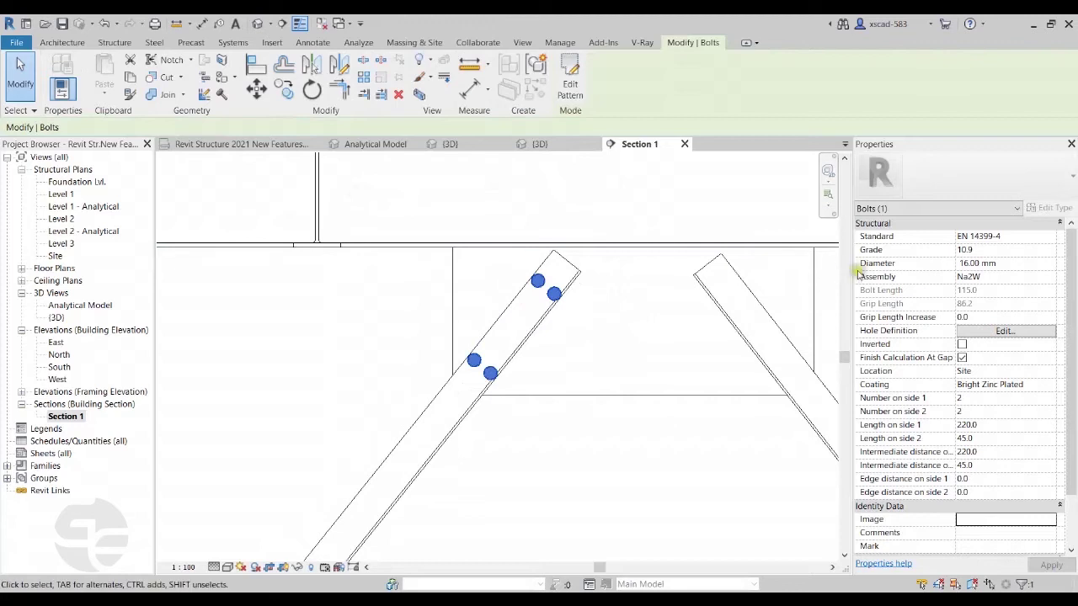
- Set the left brace's bolts to 12.00 mm diameter with 1 bolt on side 2, and deselect them
click(1052, 262)
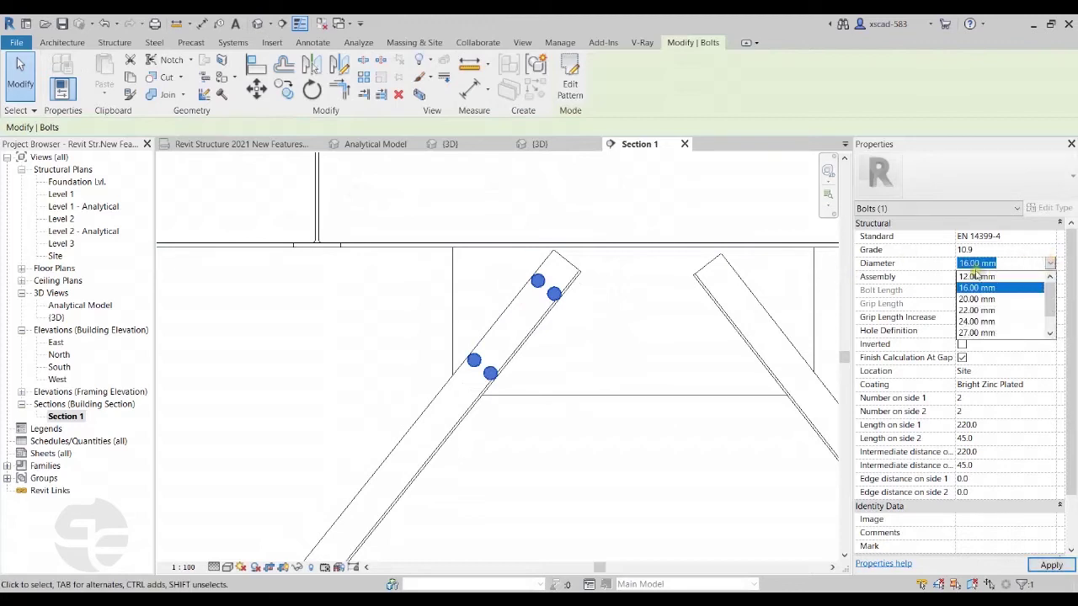
click(1048, 310)
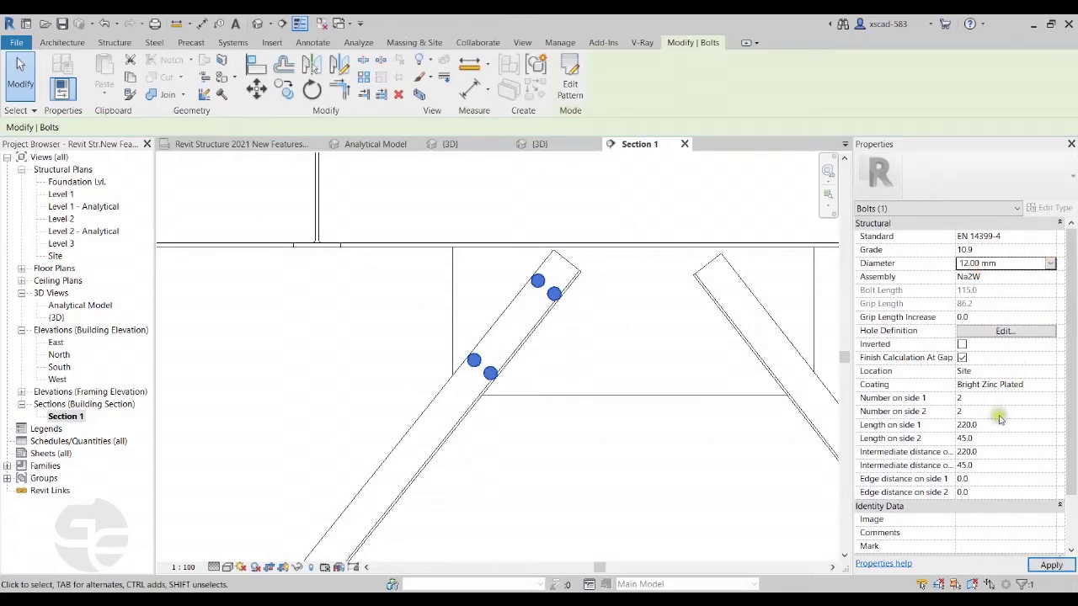
click(1051, 411)
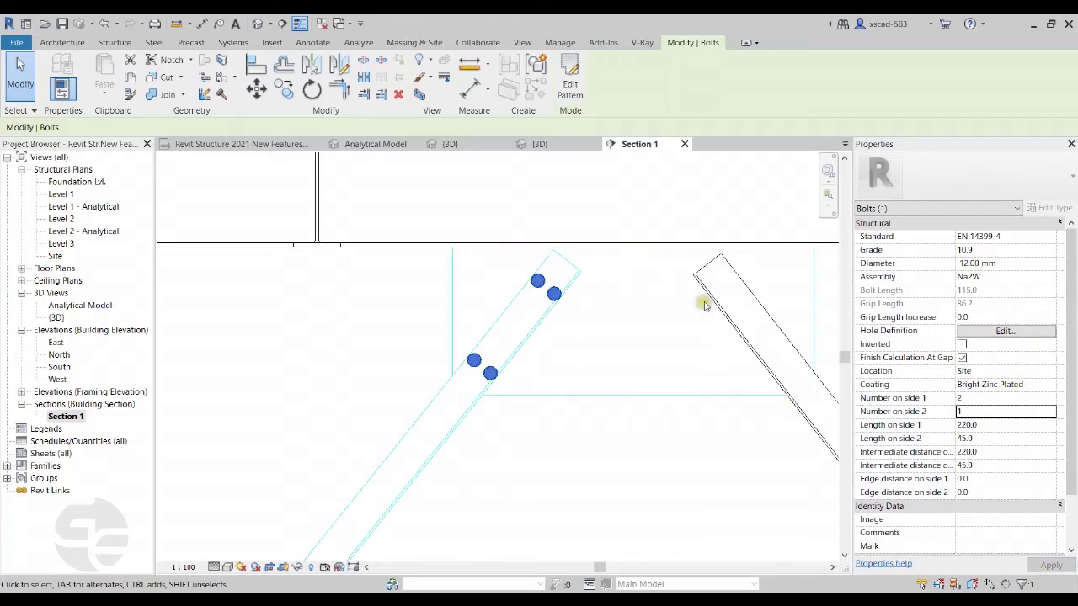
click(573, 212)
scroll(562, 320, down, 4)
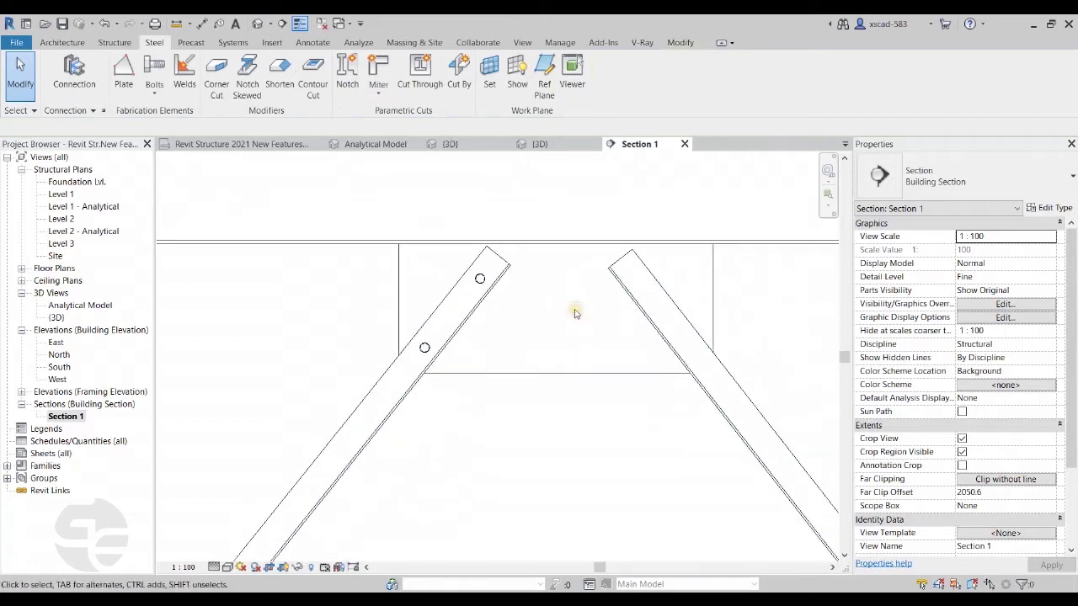
- Start a bolt connection between the plate and the right diagonal brace, using the plate's face as the placement plane
click(159, 99)
click(171, 173)
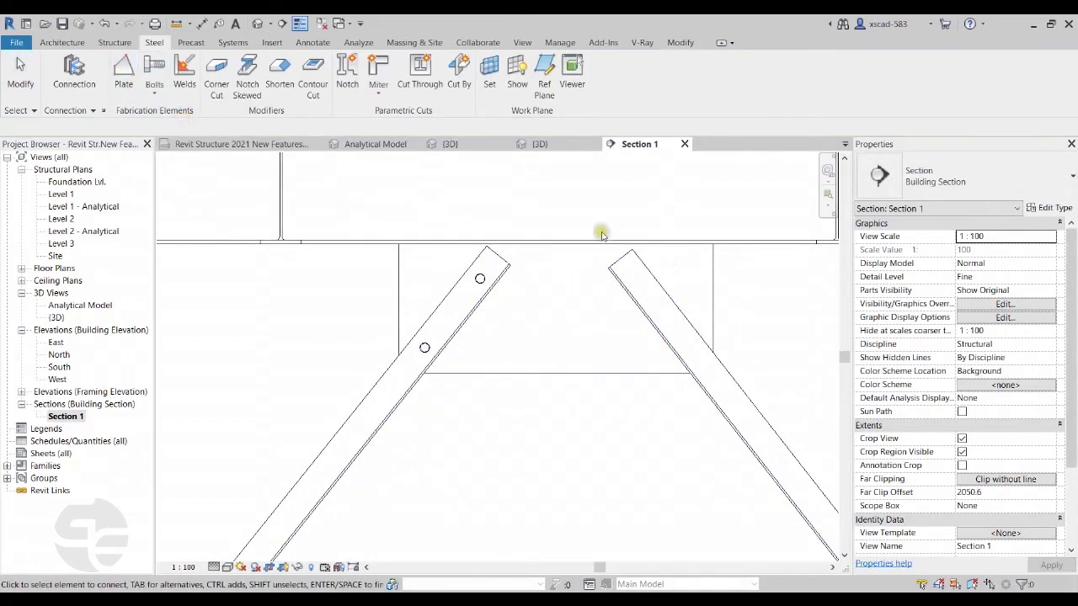
click(576, 375)
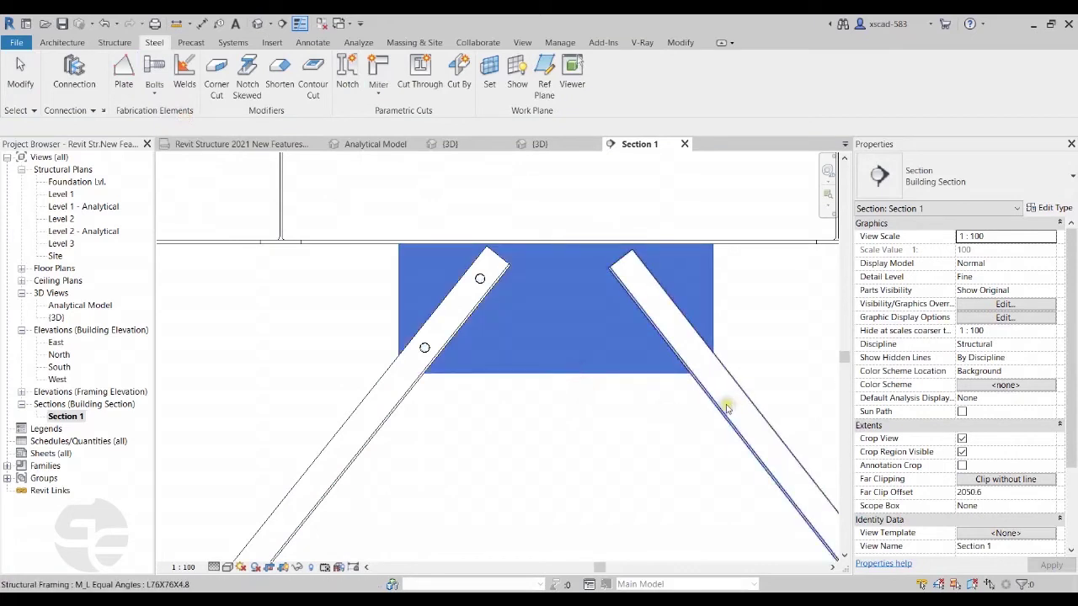
click(726, 406)
key(Return)
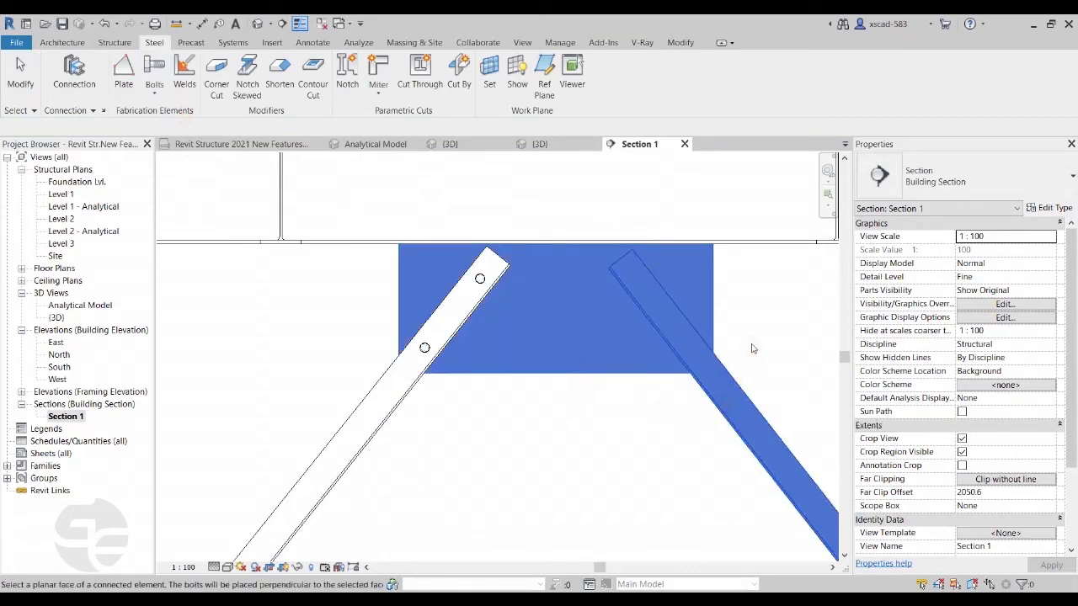
click(600, 373)
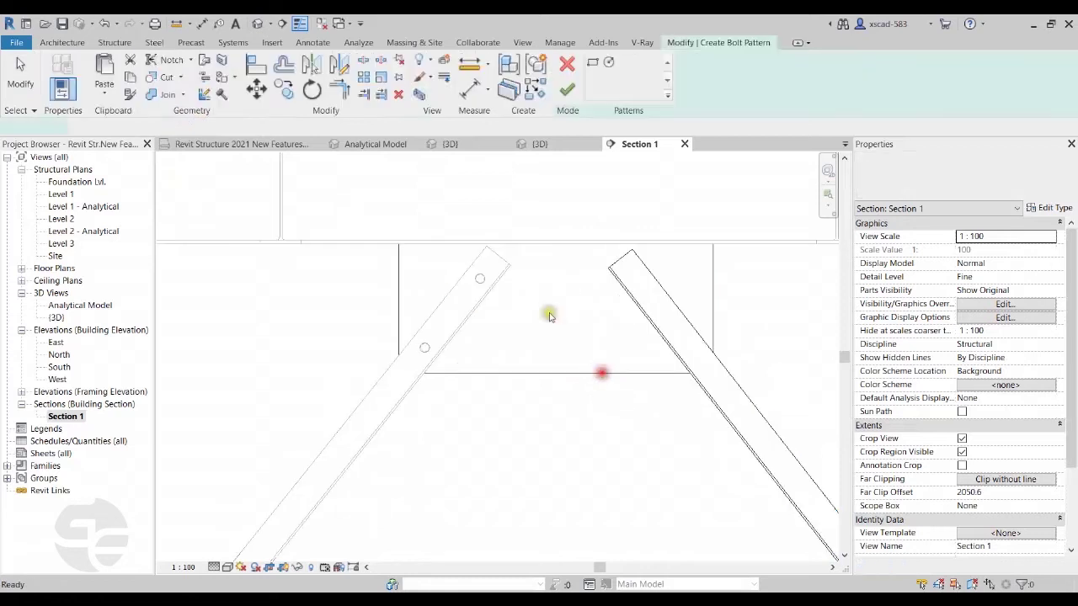
- Sketch a rectangular bolt pattern about 220 by 60 mm, running left from the right brace's lower edge
click(592, 62)
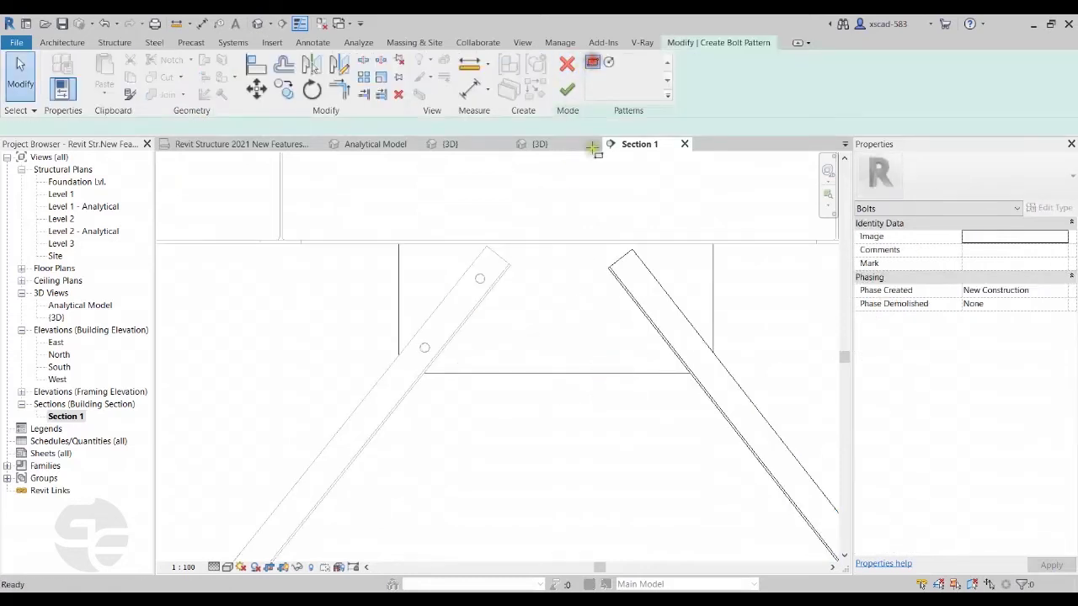
scroll(654, 377, up, 2)
click(678, 332)
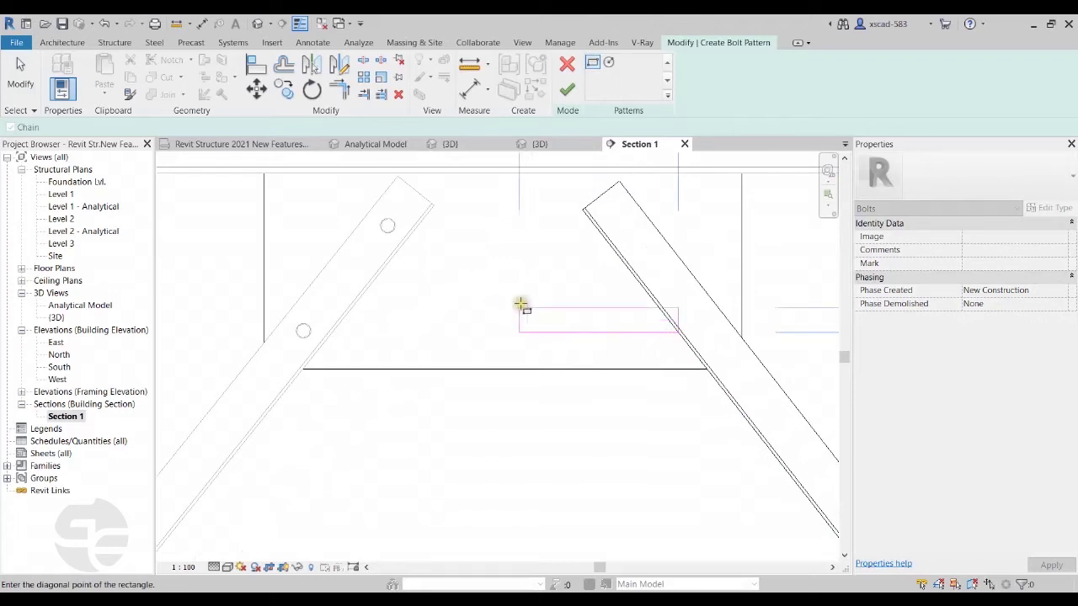
click(542, 298)
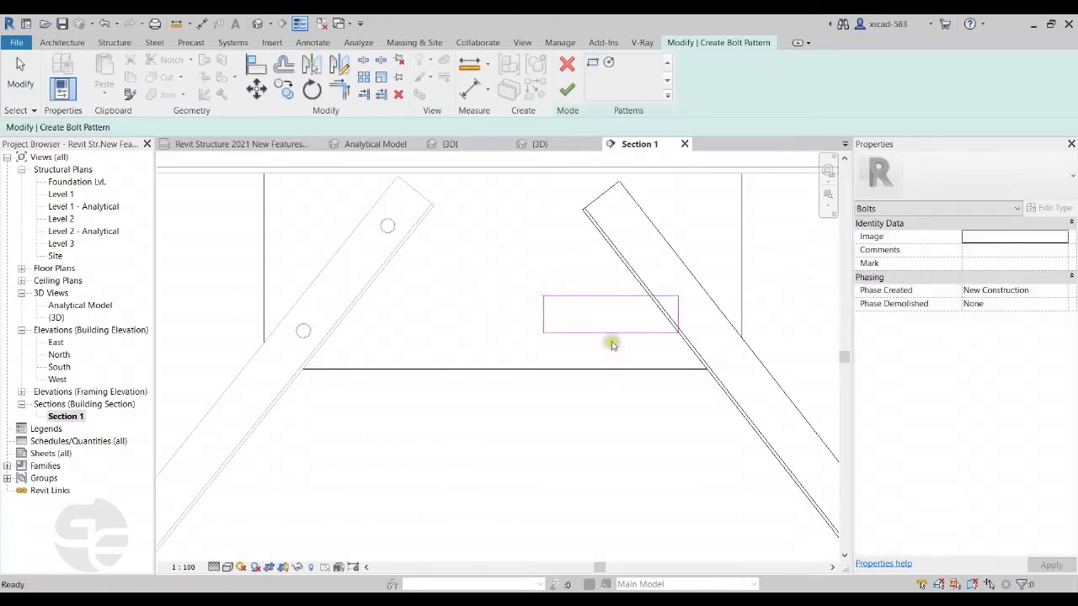
- Rotate the second bolt pattern rectangle about its lower-right corner until it lines up with the right brace
scroll(612, 344, up, 3)
scroll(560, 340, down, 2)
drag(459, 257, 762, 399)
click(325, 94)
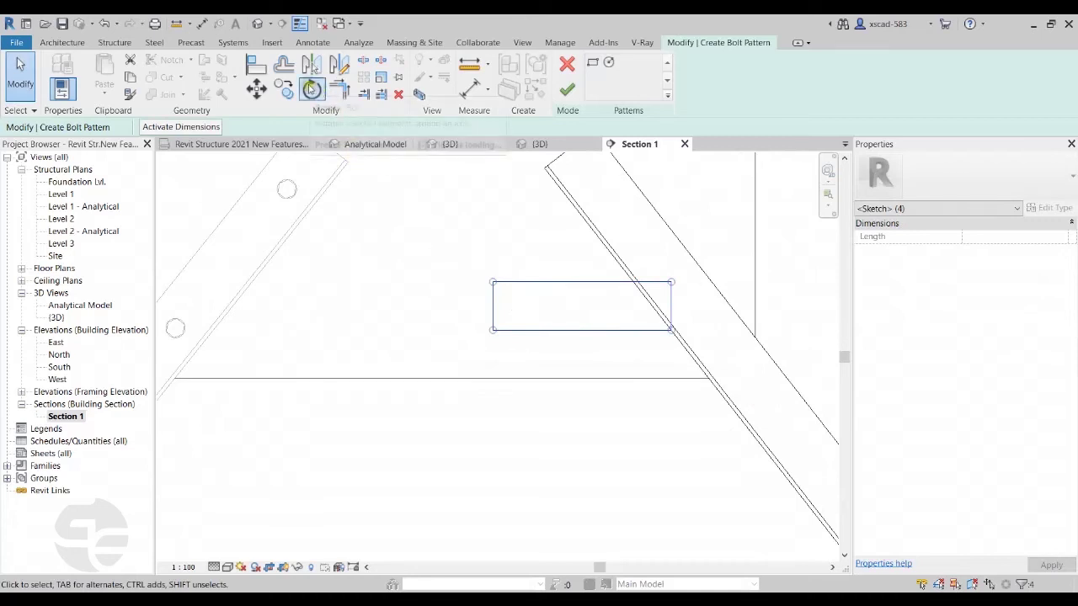
click(419, 127)
click(581, 324)
click(619, 272)
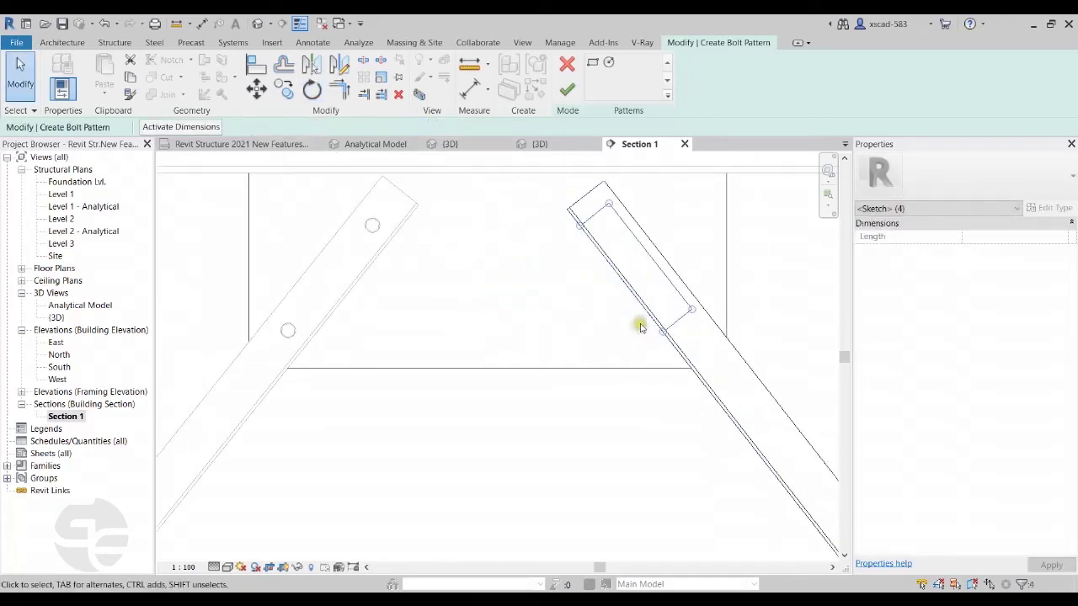
- Nudge the second rectangle right to sit within the right brace's width, and finish the bolt pattern
key(Right)
key(Right)
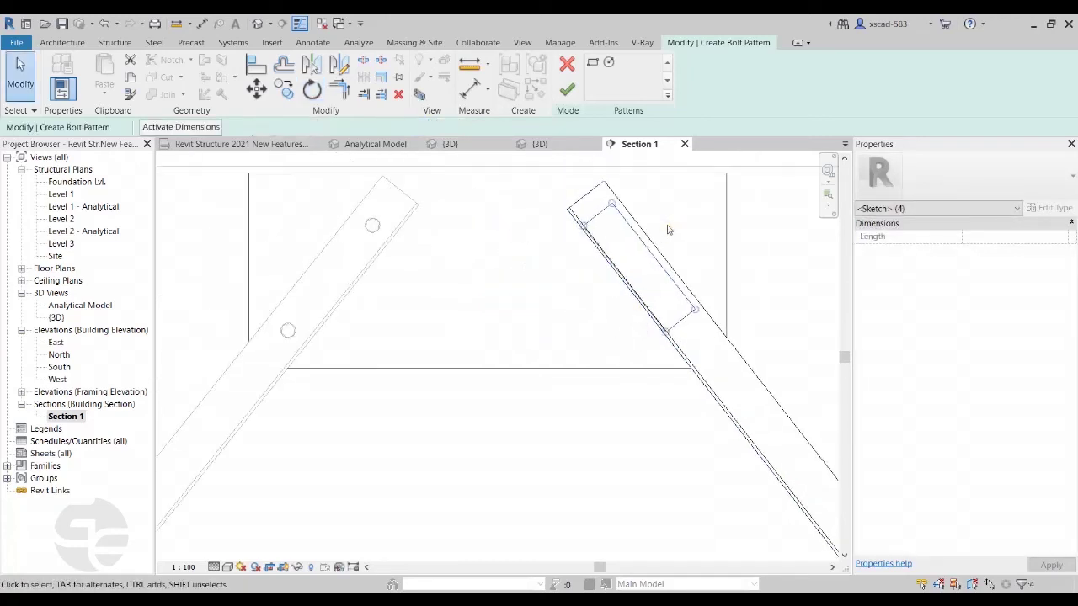
key(Right)
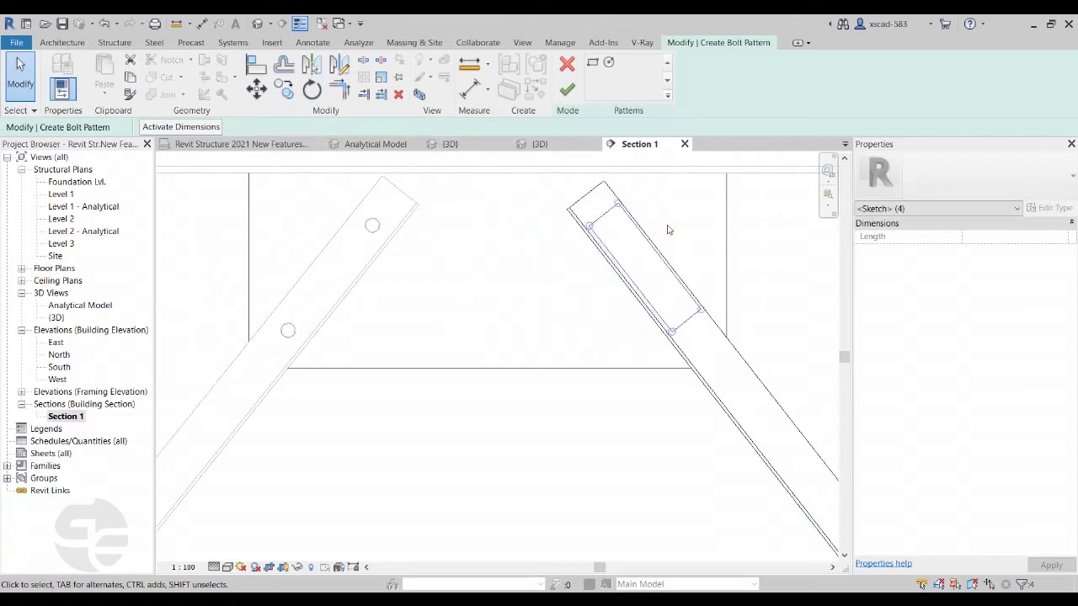
click(549, 301)
scroll(558, 294, up, 3)
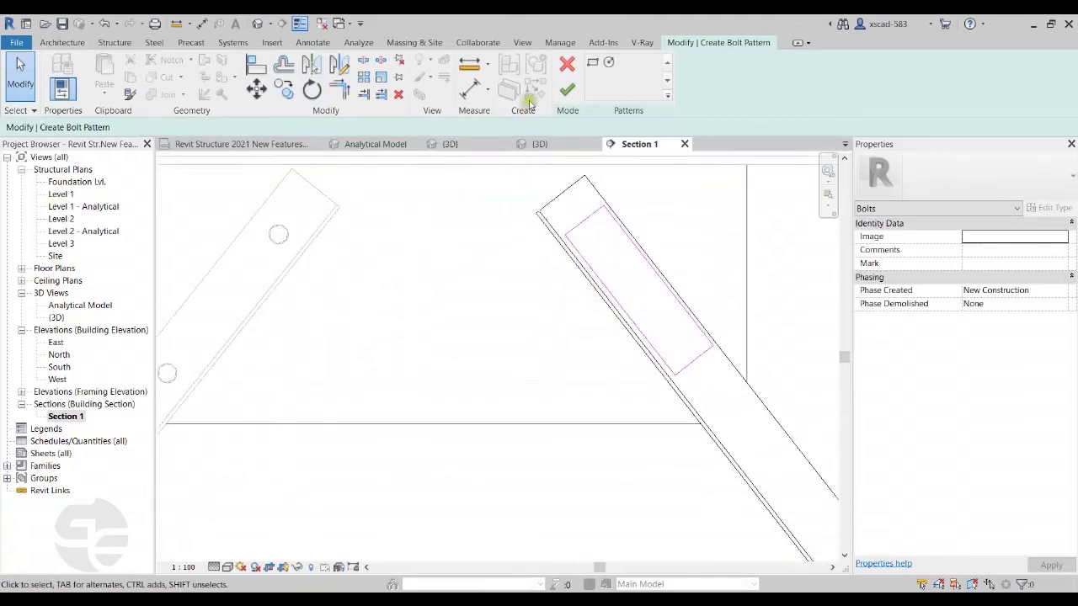
click(567, 90)
scroll(543, 278, down, 2)
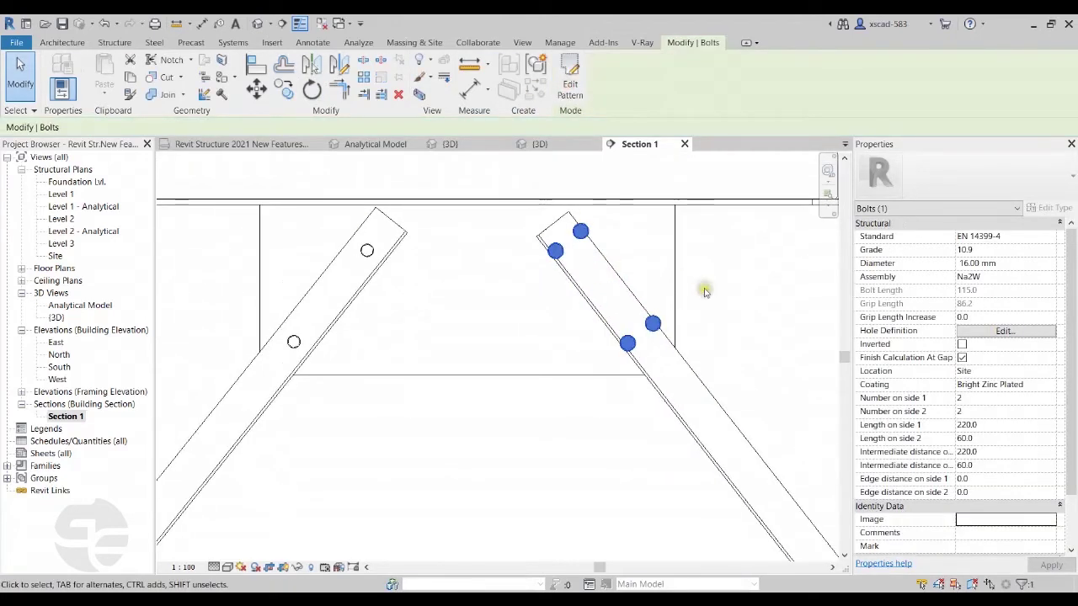
- Set the right brace's bolts to 12.00 mm diameter with 1 bolt on side 2, and deselect them
click(1051, 264)
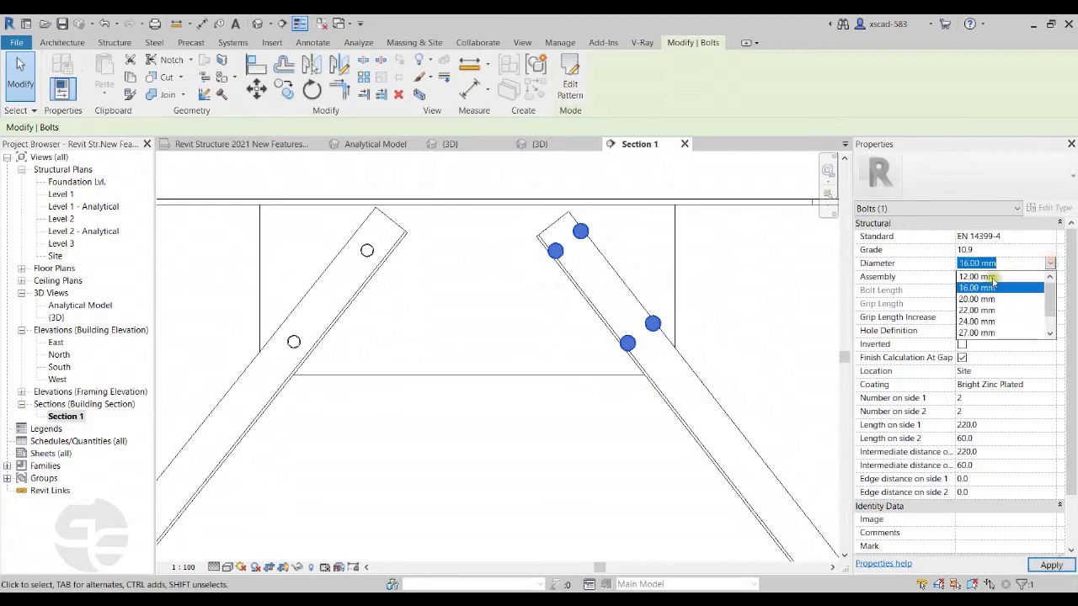
click(990, 276)
click(1050, 409)
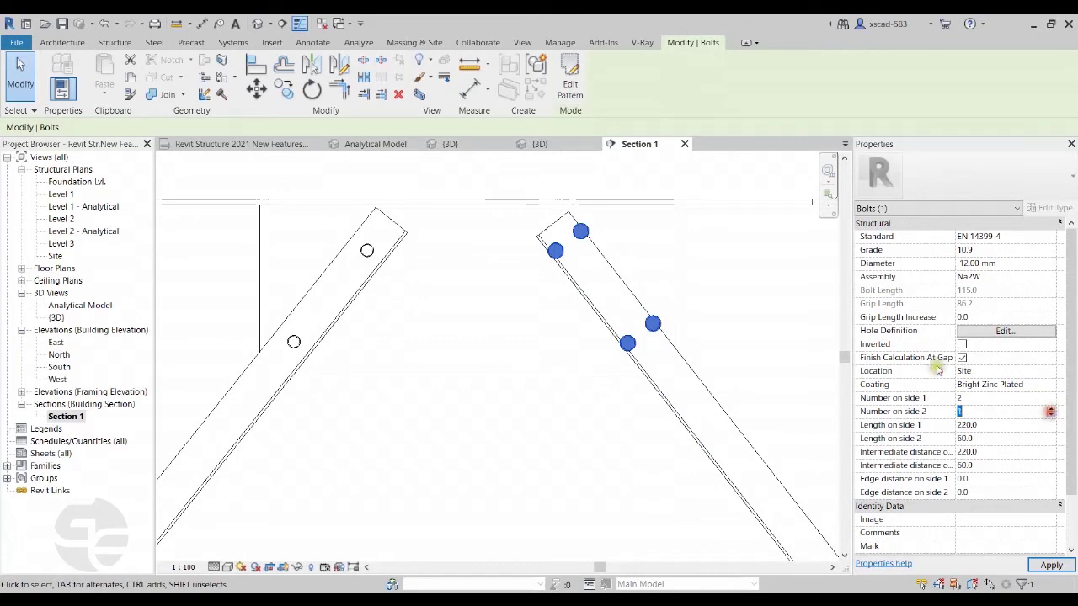
key(Return)
scroll(686, 316, down, 2)
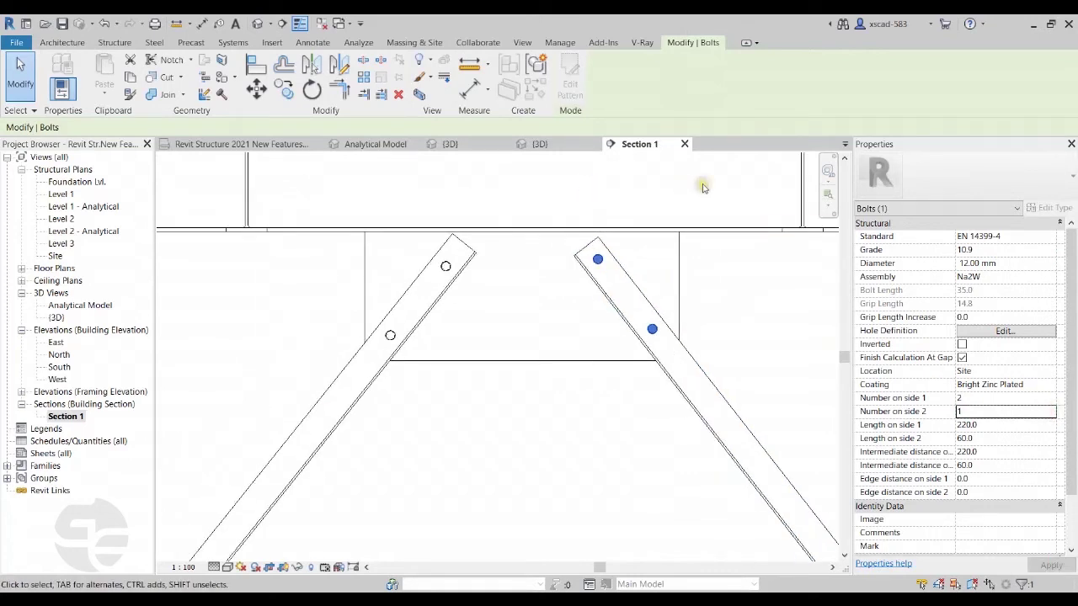
scroll(642, 264, down, 3)
click(583, 367)
middle_drag(641, 358, 577, 421)
scroll(626, 383, up, 3)
scroll(578, 422, up, 2)
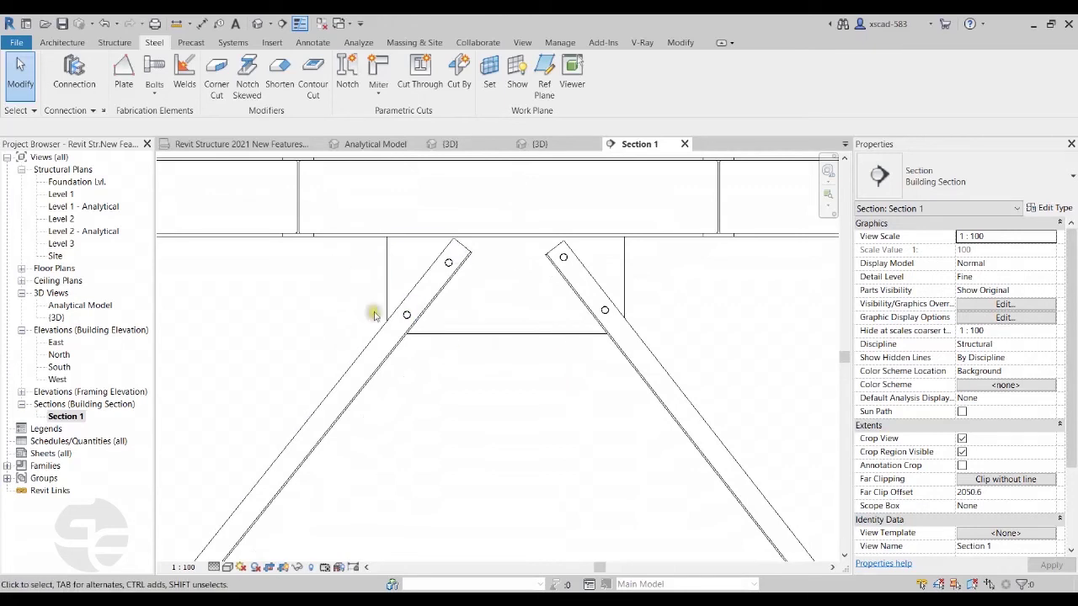
scroll(571, 383, down, 3)
middle_drag(572, 378, 524, 373)
scroll(522, 377, down, 1)
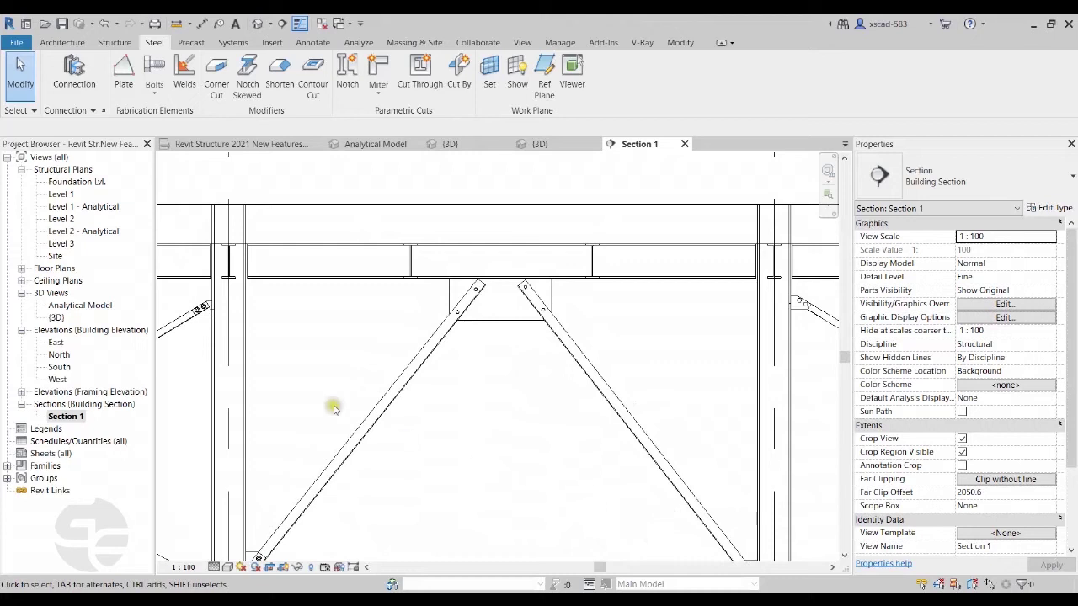
- Review the list of key new features in the drafting view, and return to the brace connection in Section 1
click(245, 144)
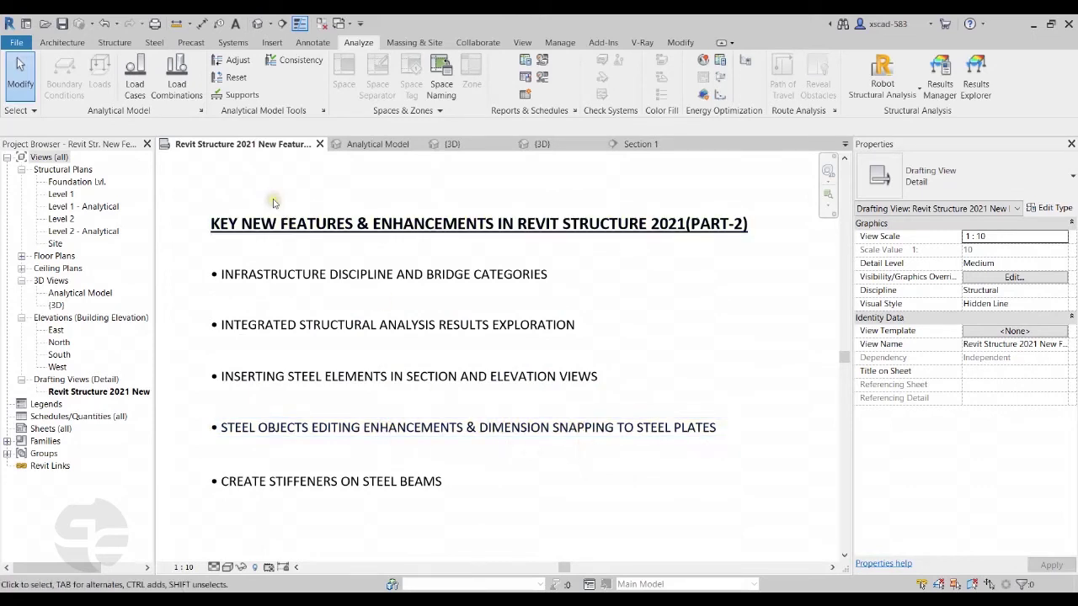
click(648, 145)
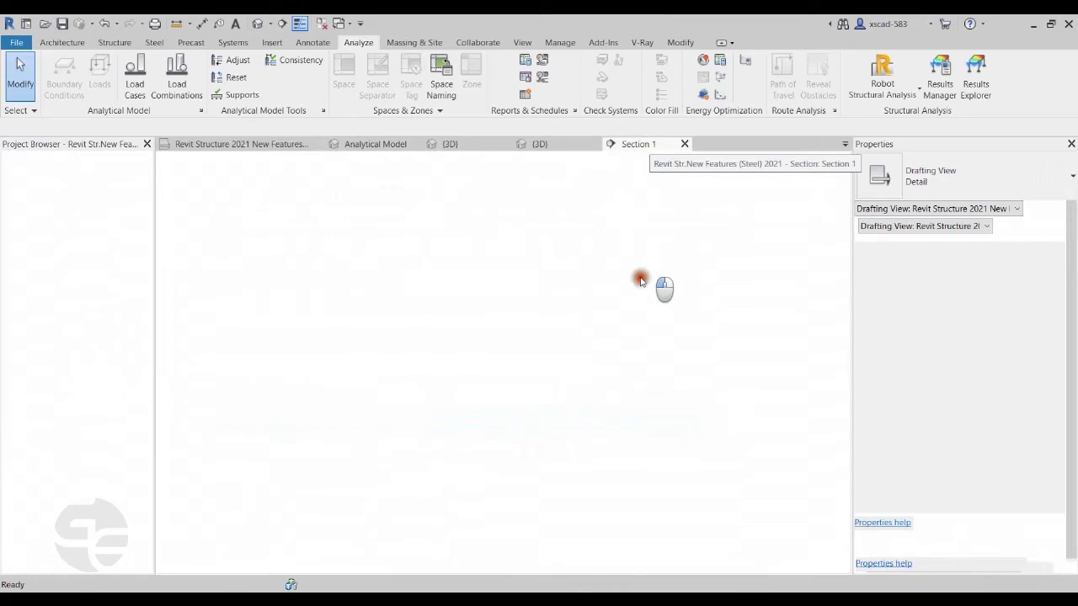
scroll(505, 305, up, 3)
scroll(484, 292, up, 4)
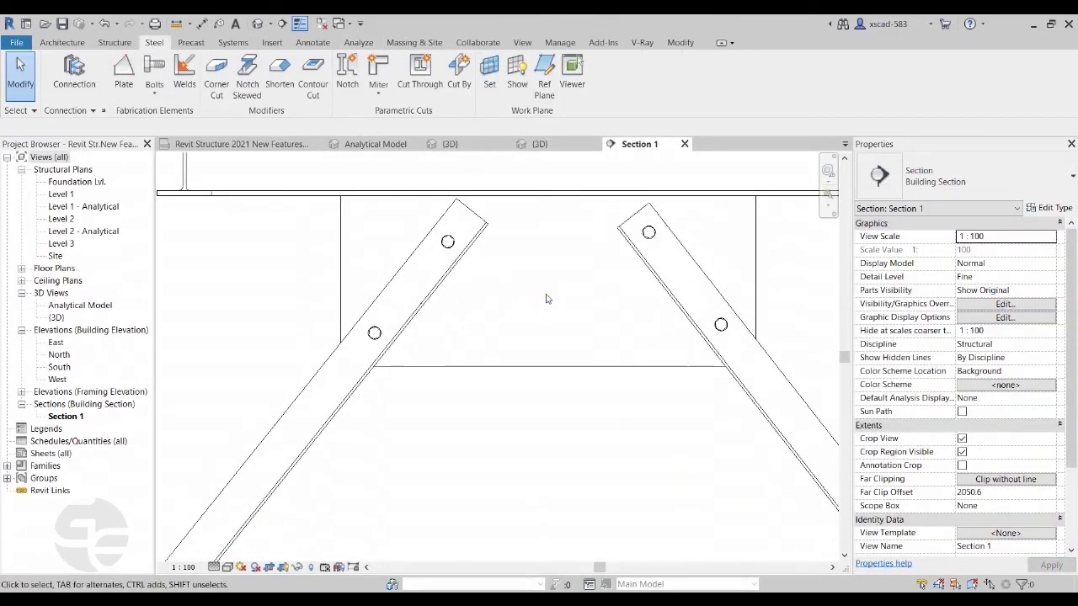
- Inspect the properties of the left brace's bolts at the upper gusset plate
click(447, 244)
scroll(497, 323, down, 1)
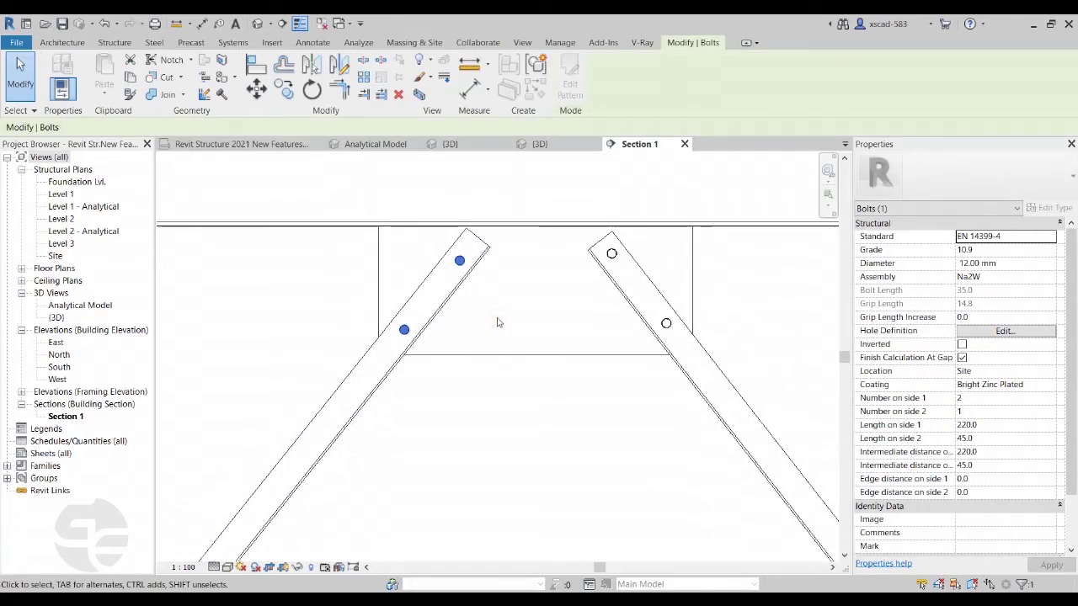
scroll(498, 320, up, 2)
click(537, 387)
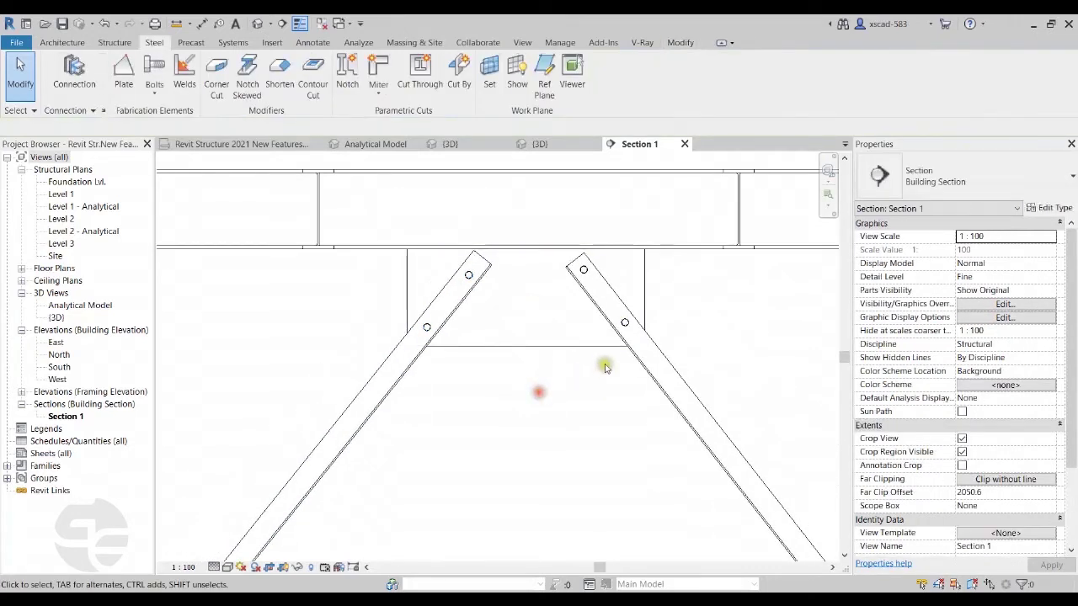
- Set the right brace's bolts to 2 on side 2
click(636, 318)
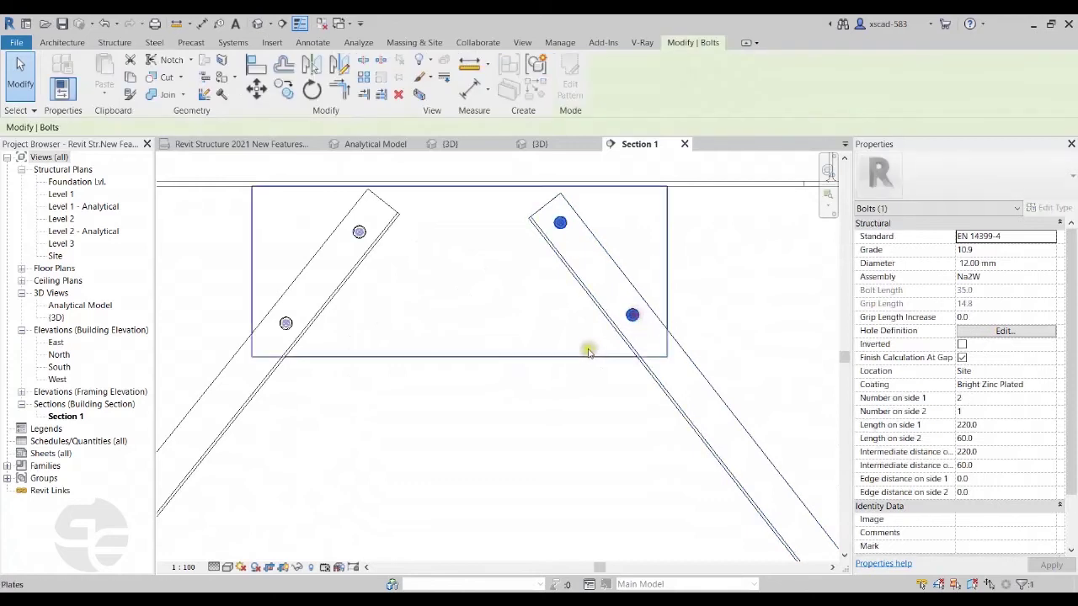
scroll(527, 231, down, 1)
scroll(476, 261, up, 1)
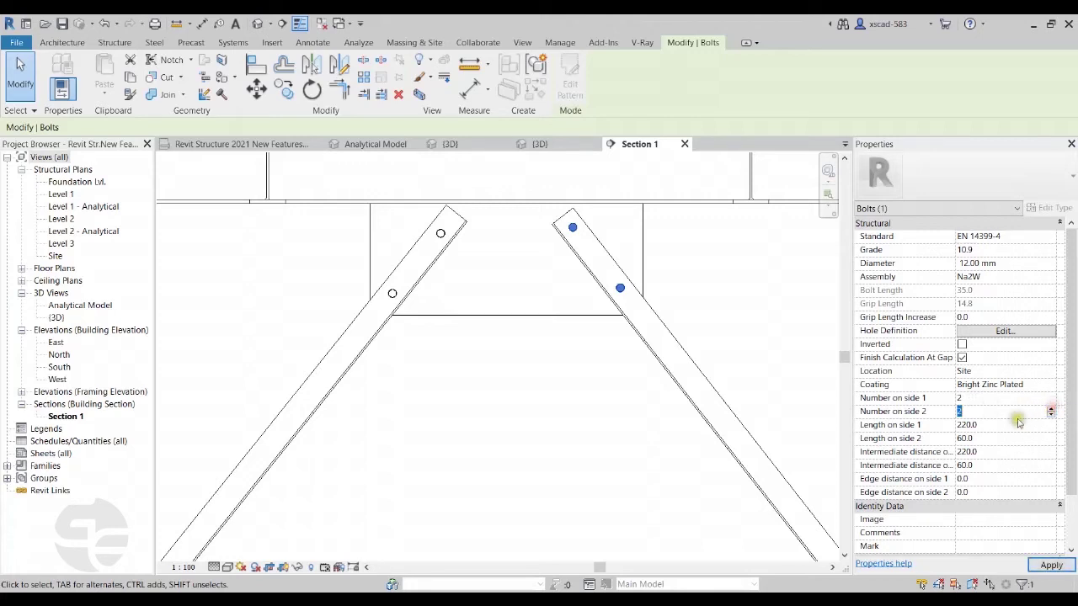
scroll(656, 224, up, 2)
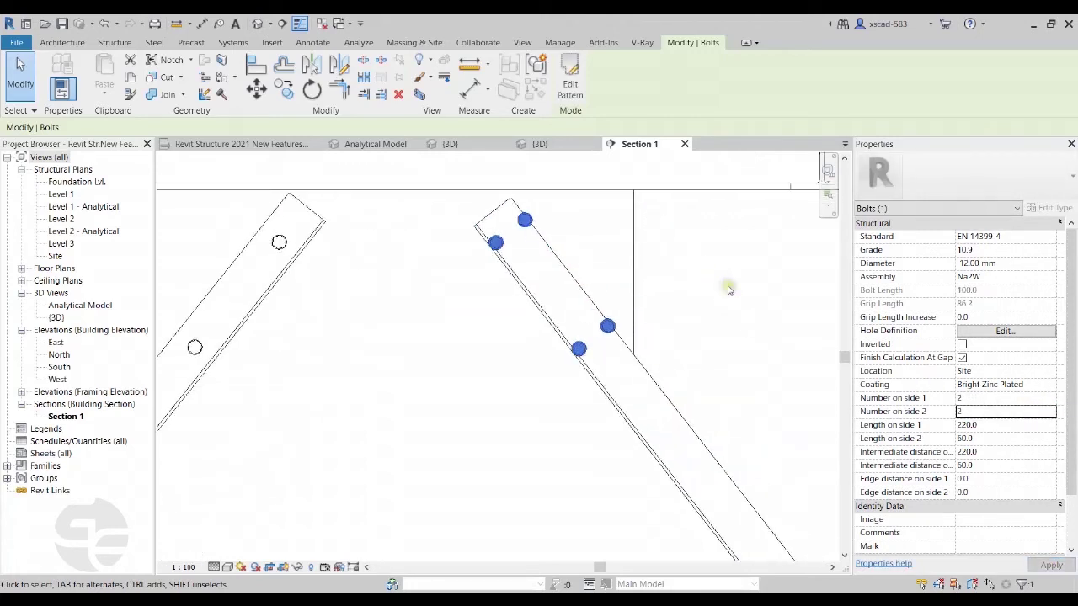
- Open the right brace's bolt pattern sketch to examine its four-bolt layout, and close it without changes
click(729, 289)
middle_drag(757, 257, 729, 300)
click(505, 259)
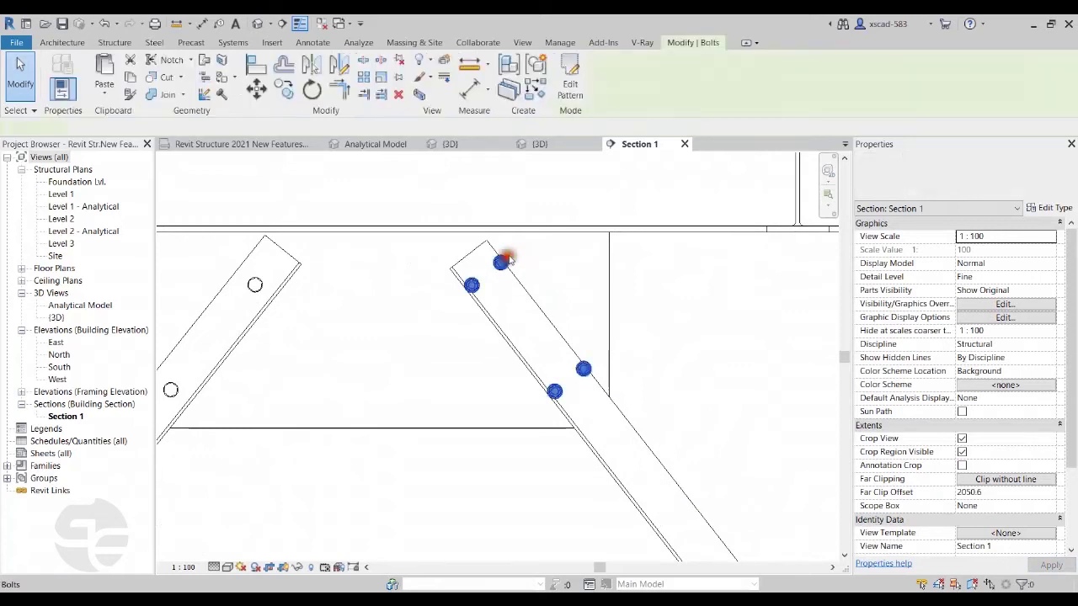
click(569, 74)
scroll(594, 332, up, 3)
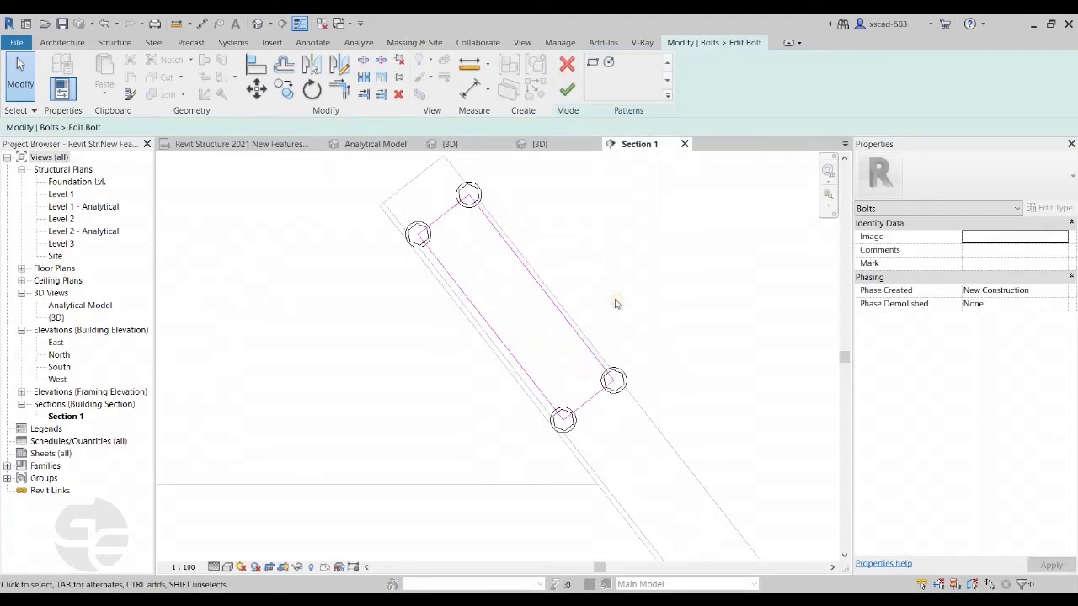
scroll(615, 303, down, 3)
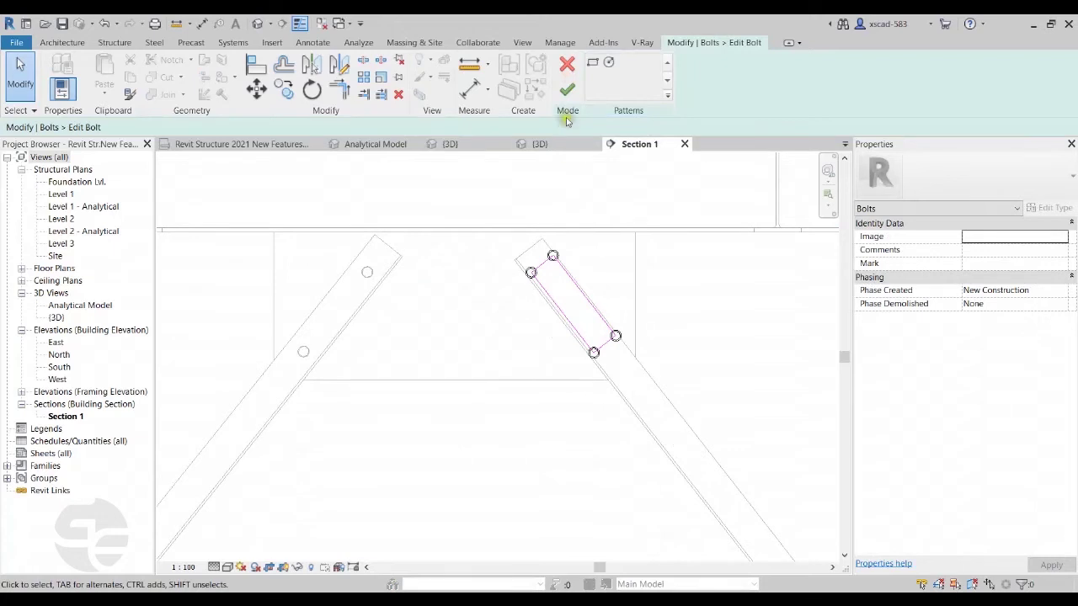
click(567, 90)
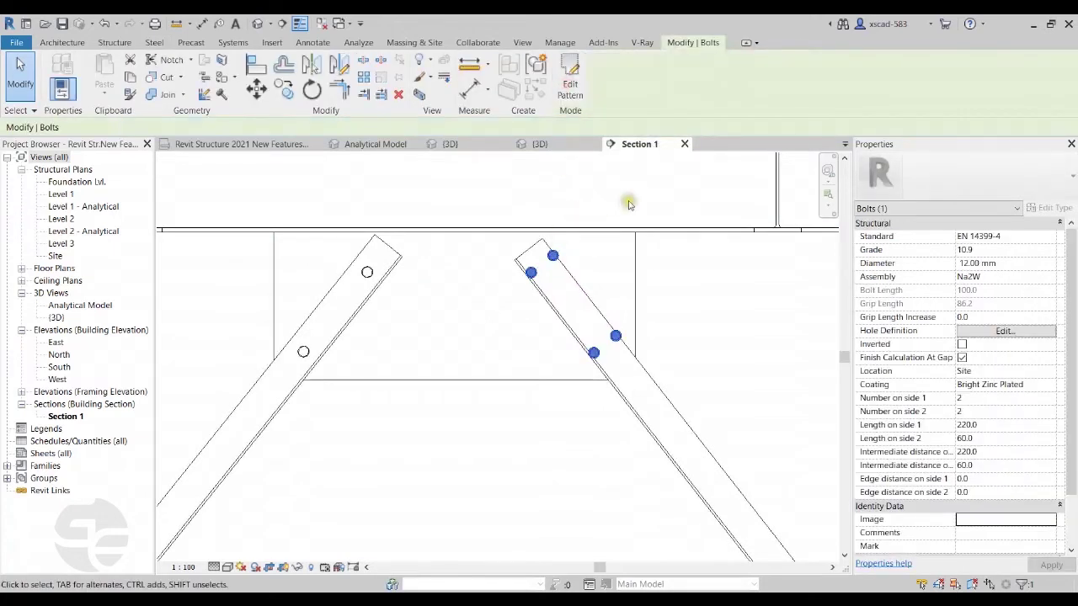
- Set the number of bolts on side 2 back to 1 for the right brace, and deselect them
click(1051, 413)
click(1051, 413)
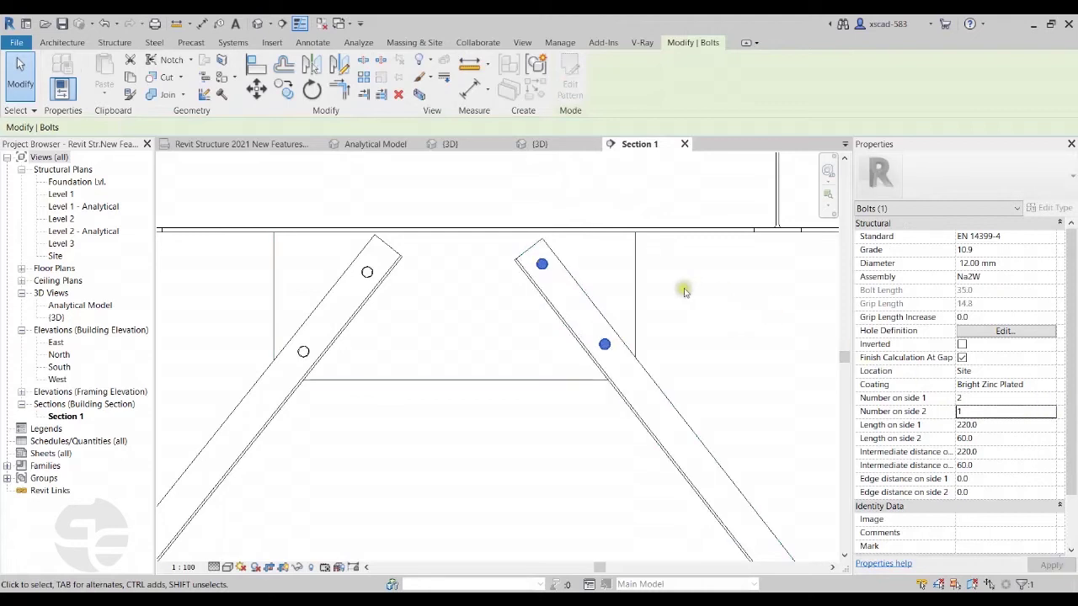
scroll(523, 224, down, 2)
click(517, 348)
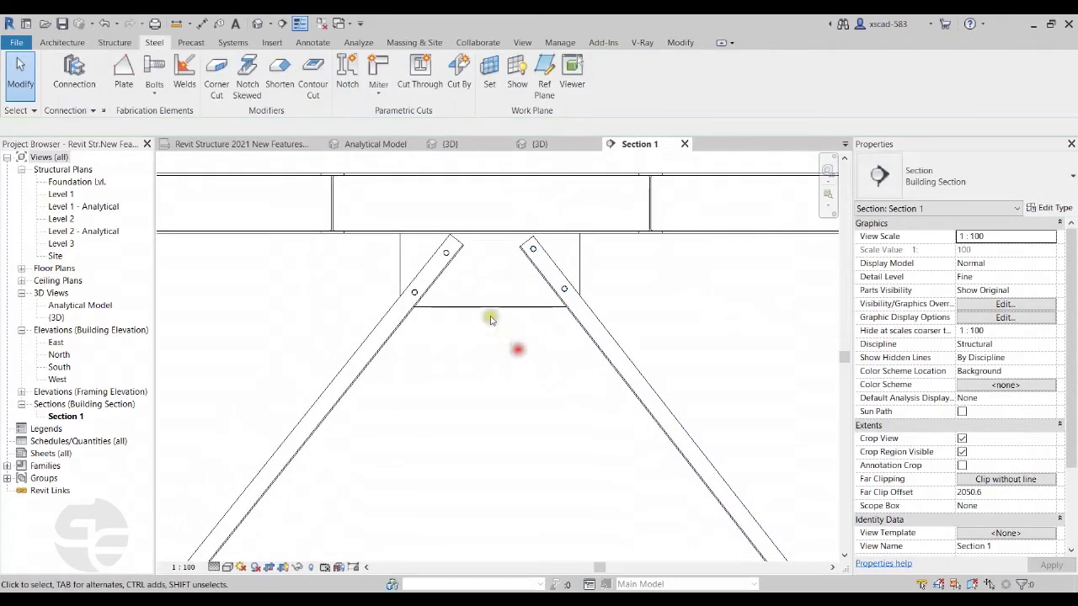
- Open the gusset plate's boundary sketch to examine it, finish without changes, and deselect the plate
scroll(517, 348, up, 3)
scroll(488, 338, down, 2)
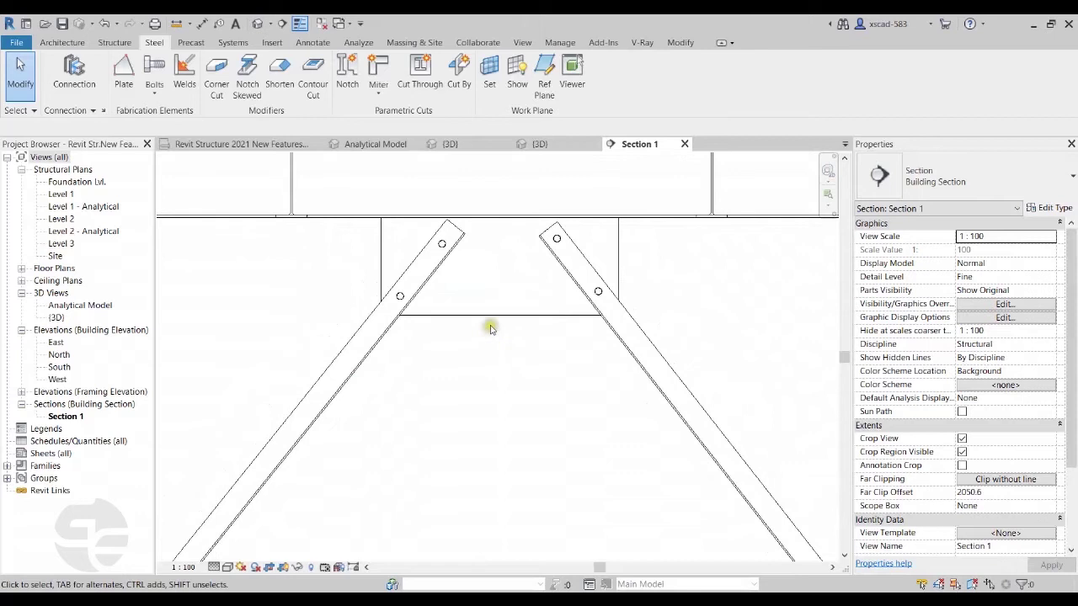
click(492, 317)
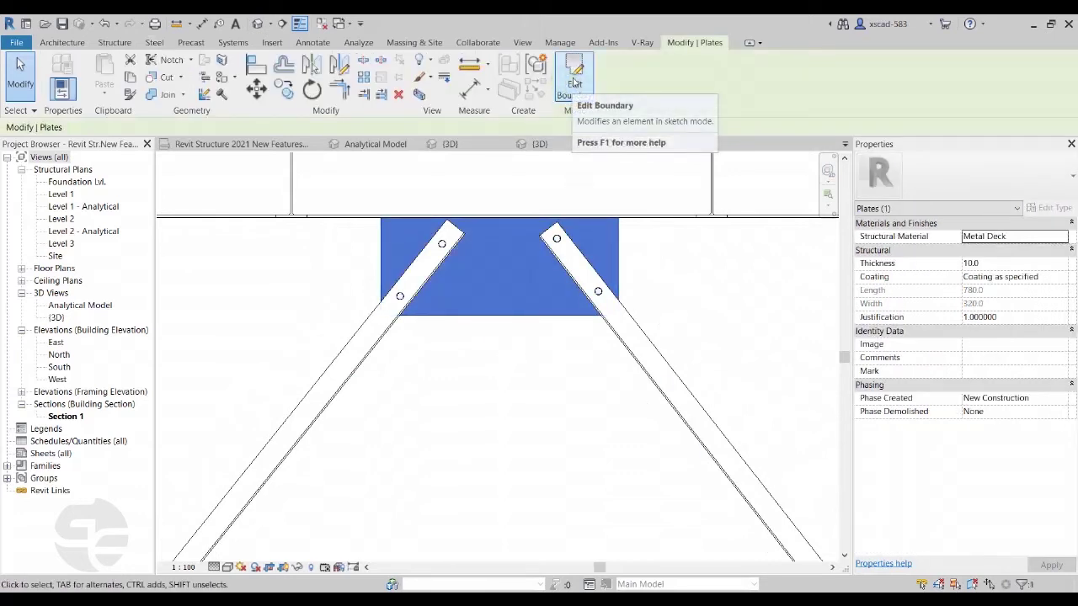
click(575, 83)
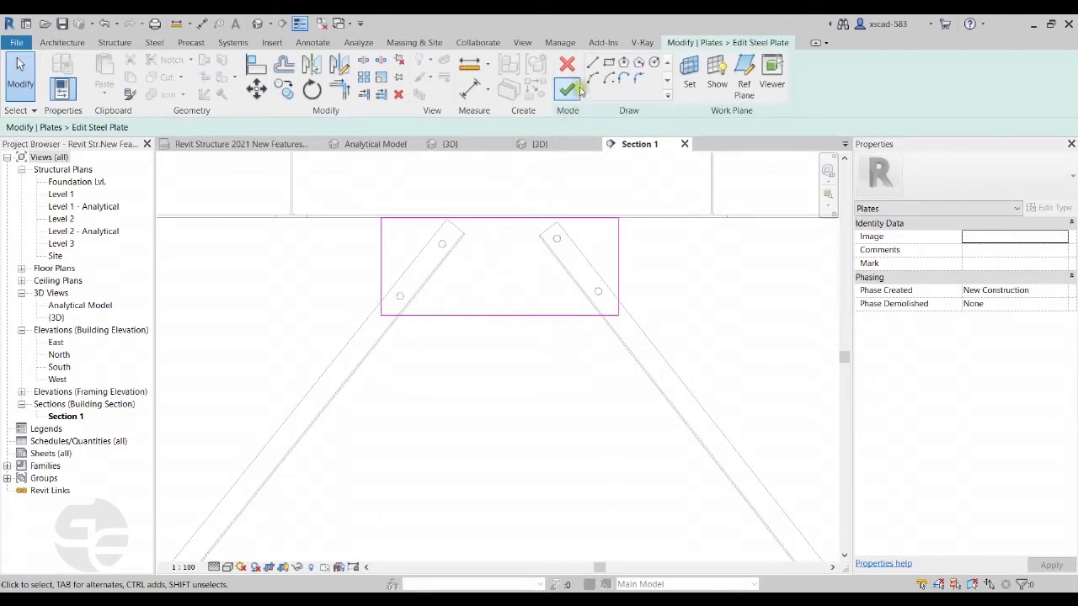
click(569, 88)
click(493, 345)
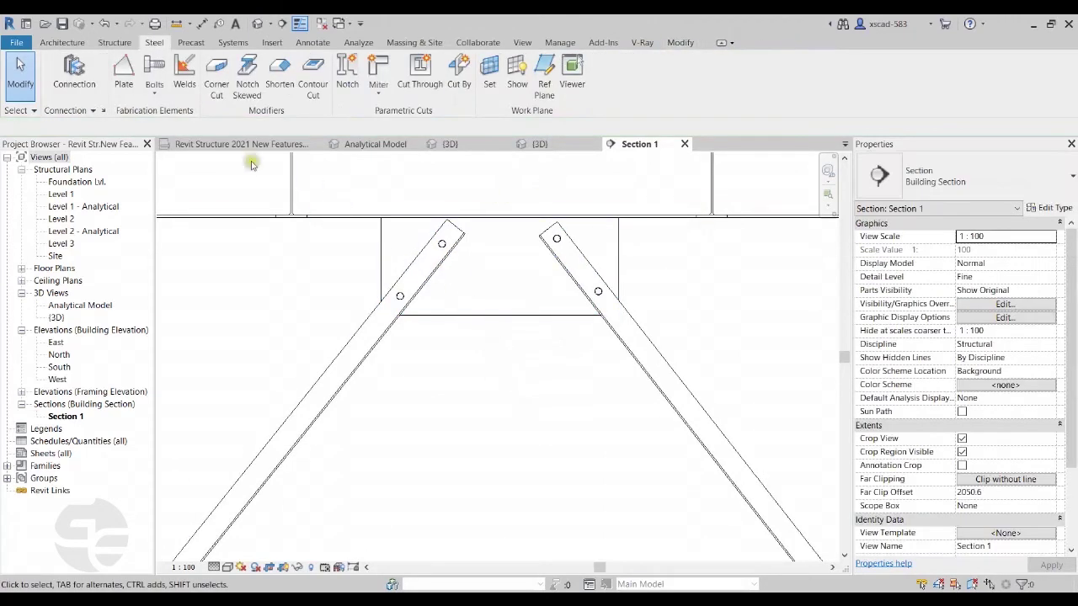
- Create a circular contour cut of about 35 mm radius in the gusset plate, just right of the left brace
scroll(440, 296, up, 2)
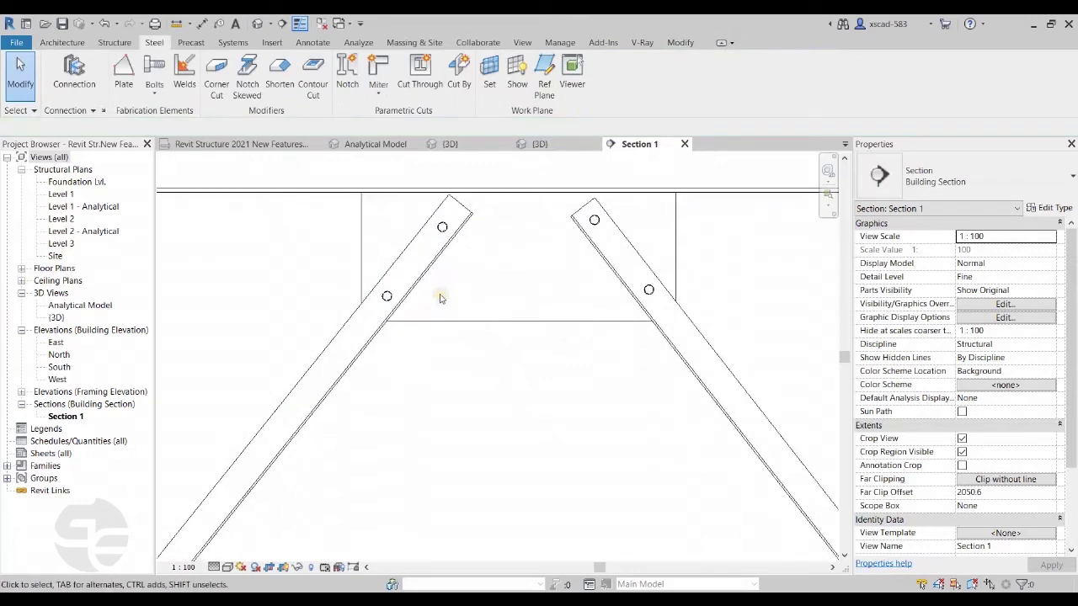
click(314, 85)
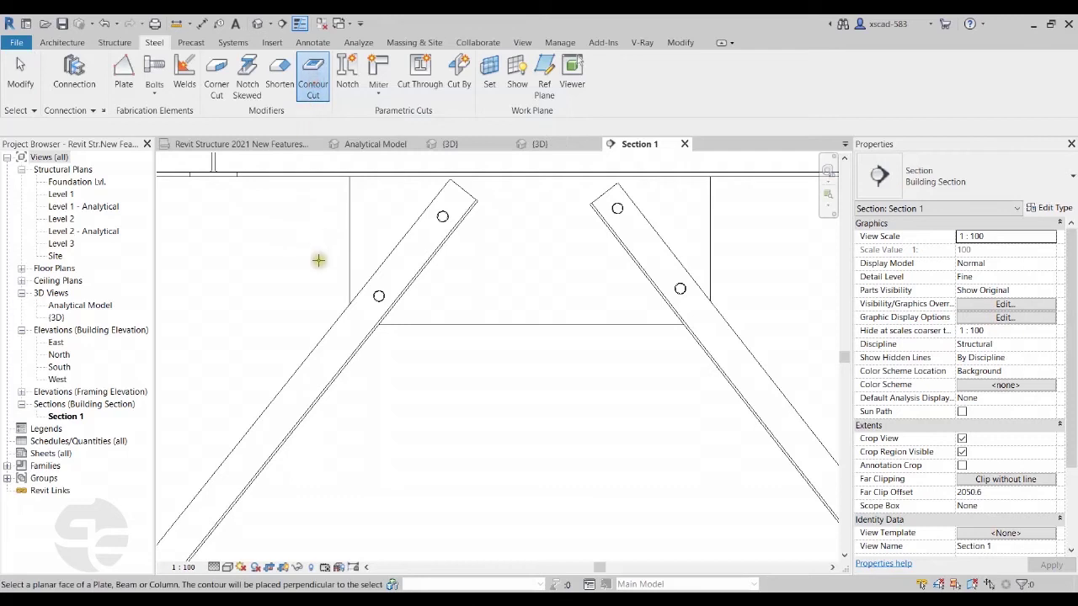
click(517, 321)
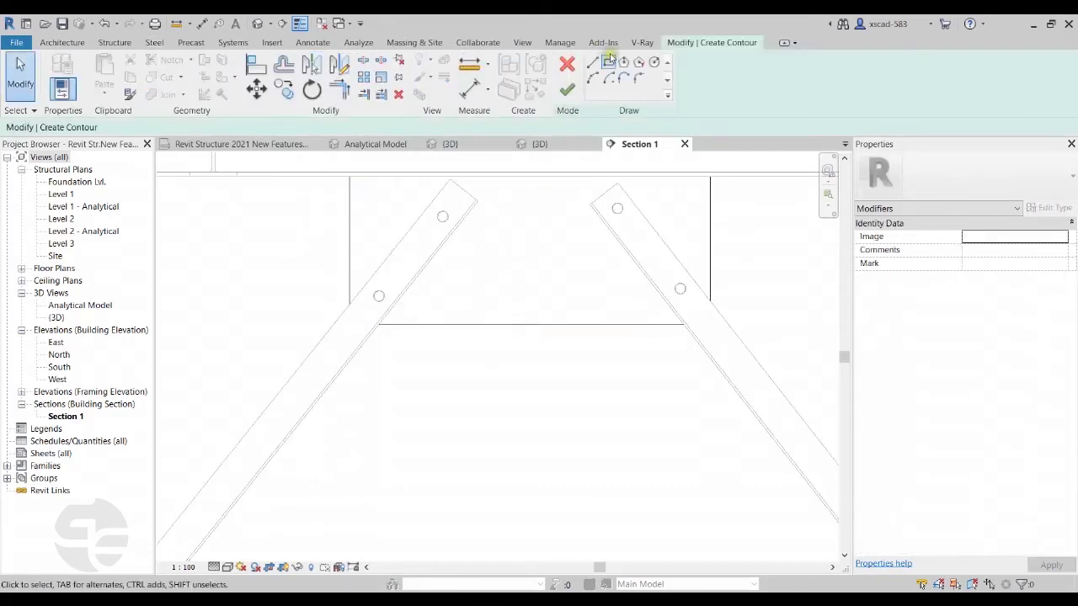
click(652, 63)
scroll(450, 286, up, 3)
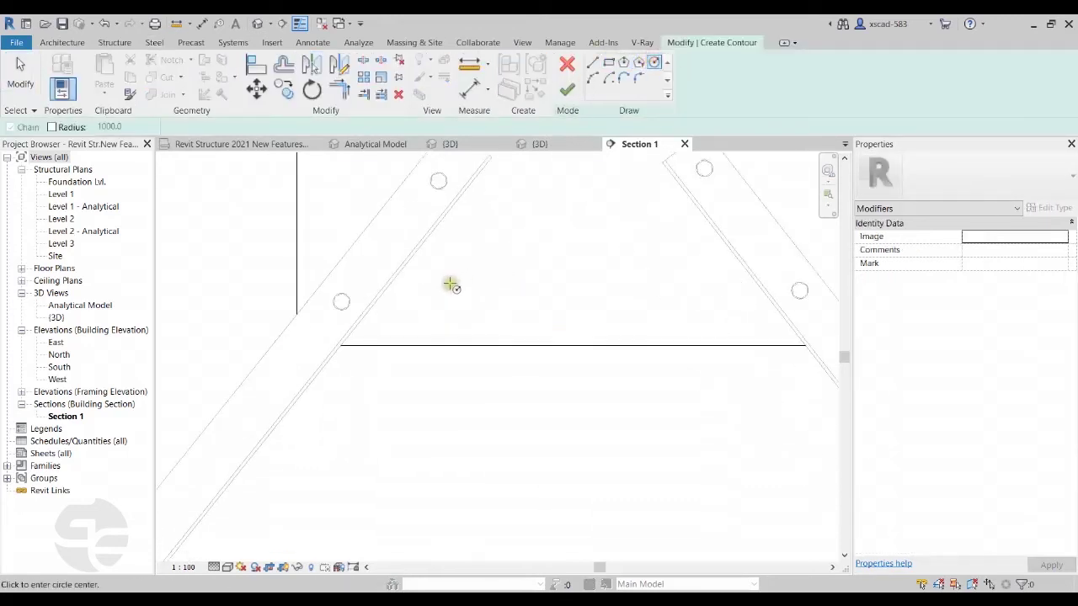
click(459, 277)
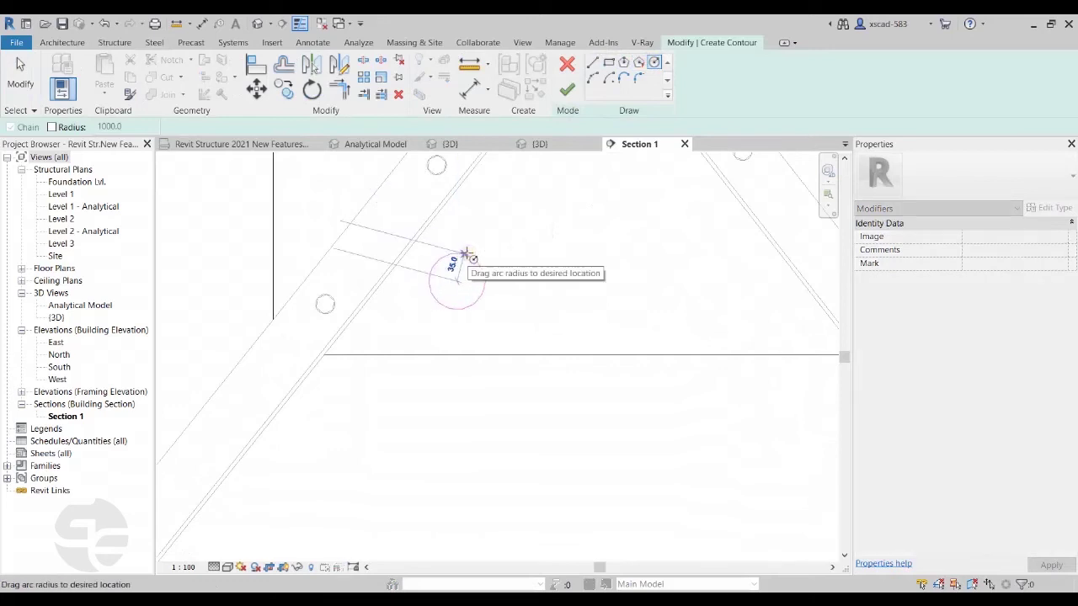
click(459, 256)
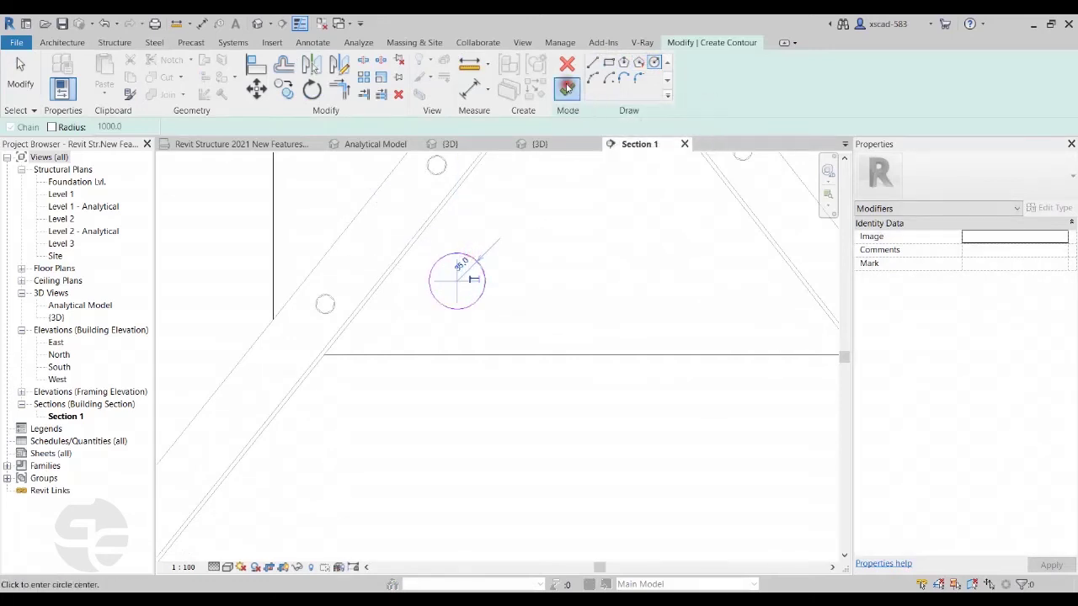
click(567, 88)
scroll(471, 345, down, 3)
click(484, 367)
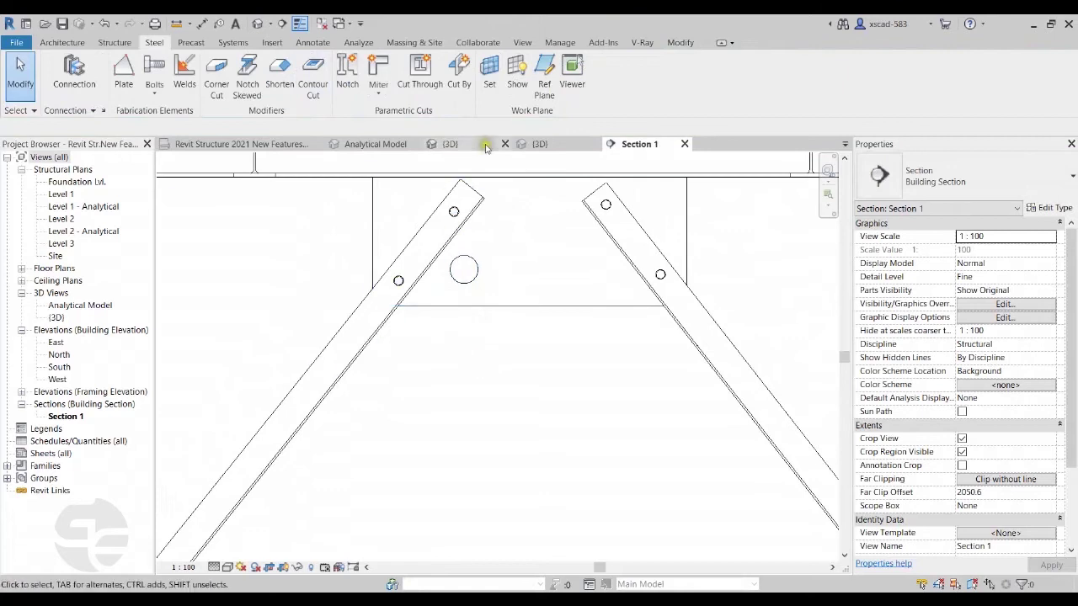
- Check the gusset plate's circular opening in the 3D view, and return to Section 1
click(539, 144)
scroll(379, 370, up, 2)
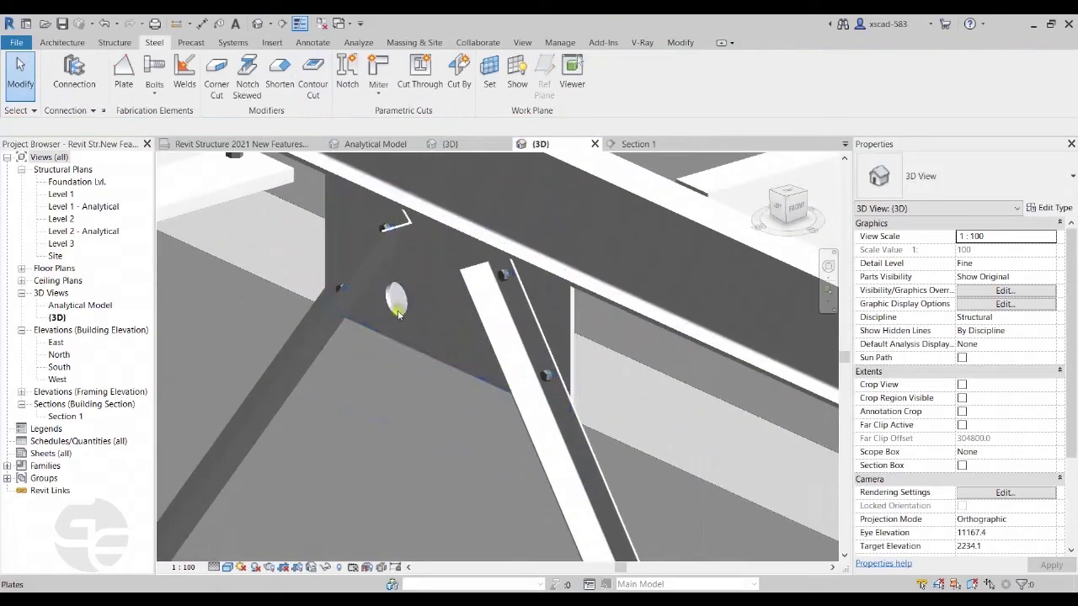
click(643, 143)
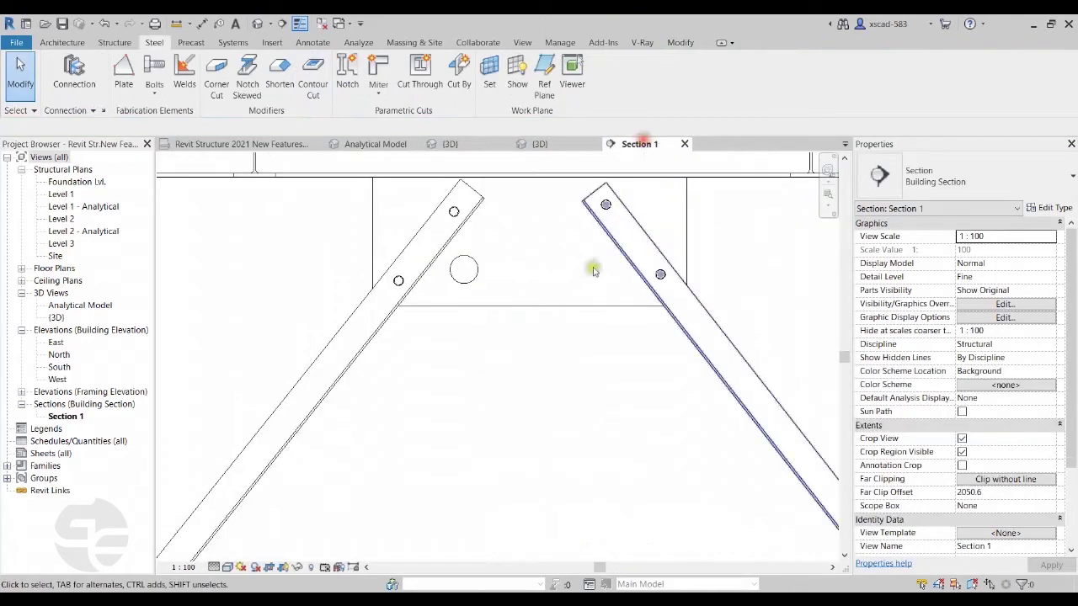
- Open the circular contour cut's boundary sketch to examine it, finish without changes, and deselect the cut
scroll(445, 320, up, 1)
middle_drag(444, 317, 481, 382)
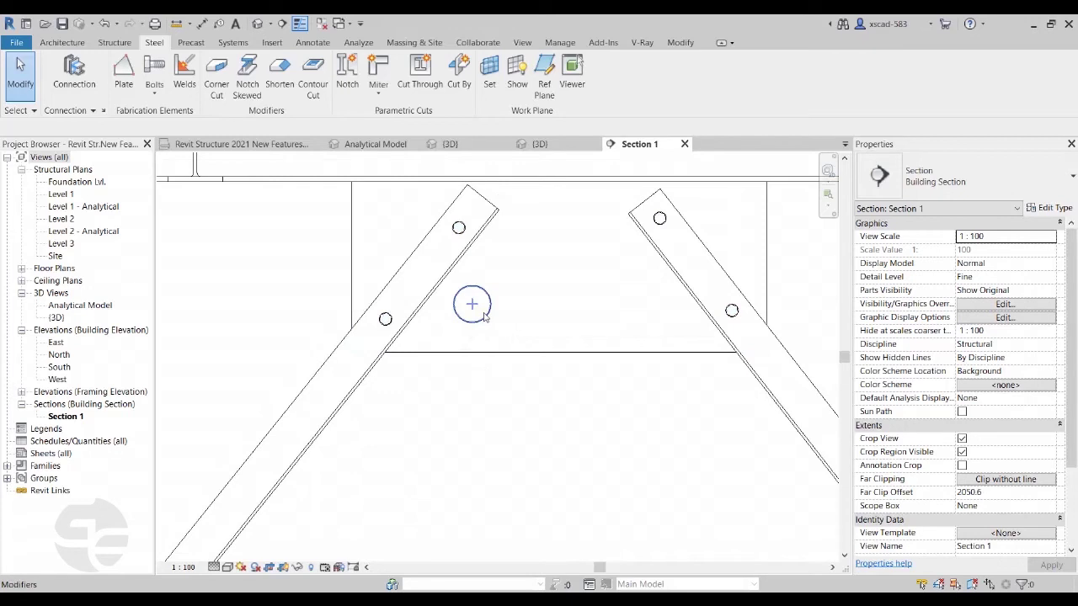
click(484, 315)
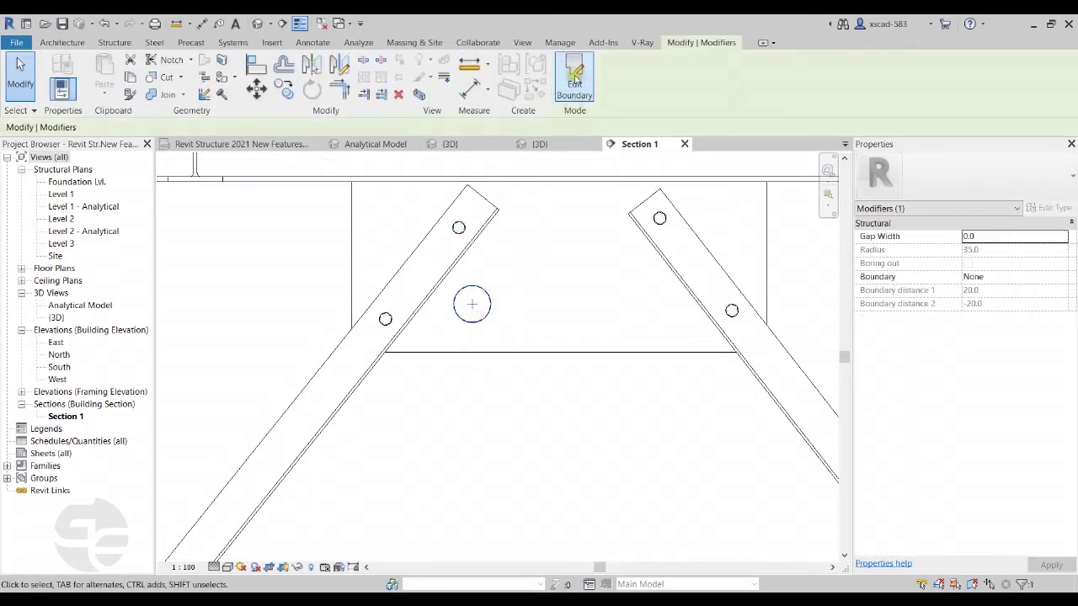
click(576, 77)
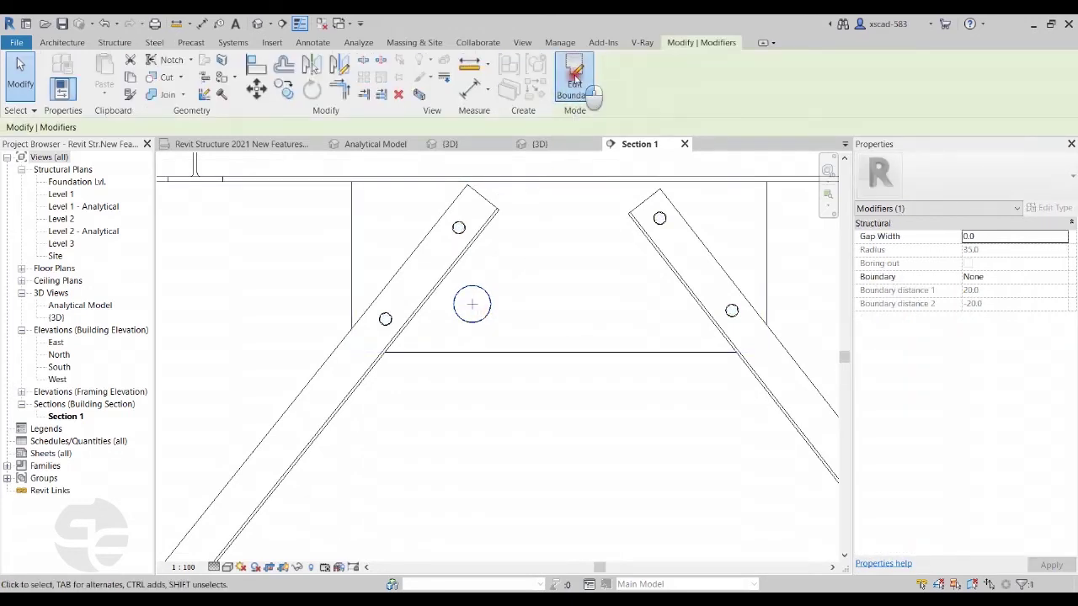
scroll(488, 349, up, 3)
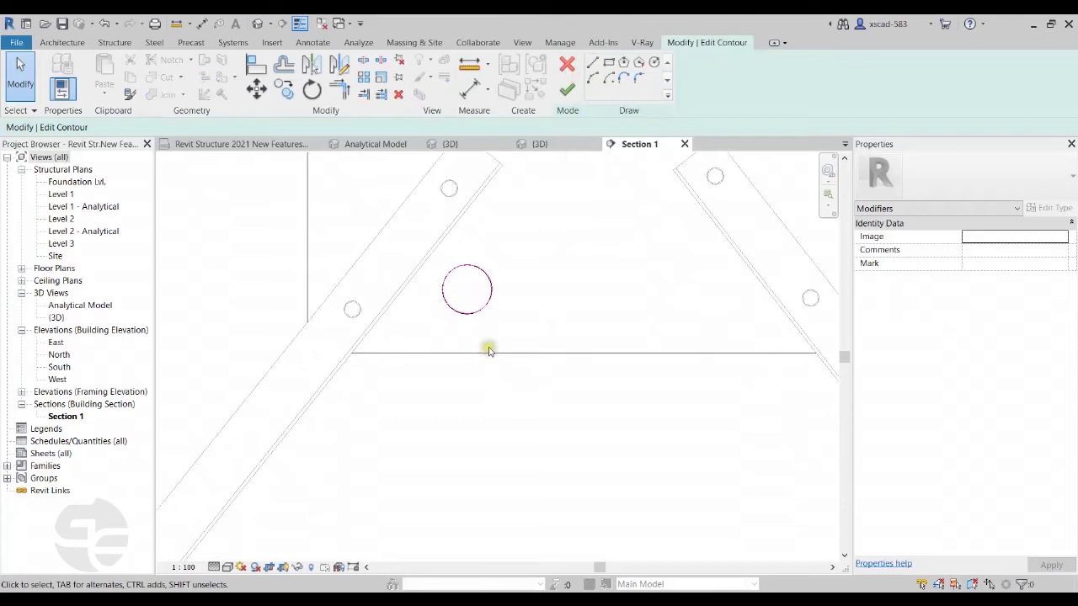
click(464, 259)
click(497, 399)
scroll(505, 267, down, 3)
scroll(512, 259, up, 1)
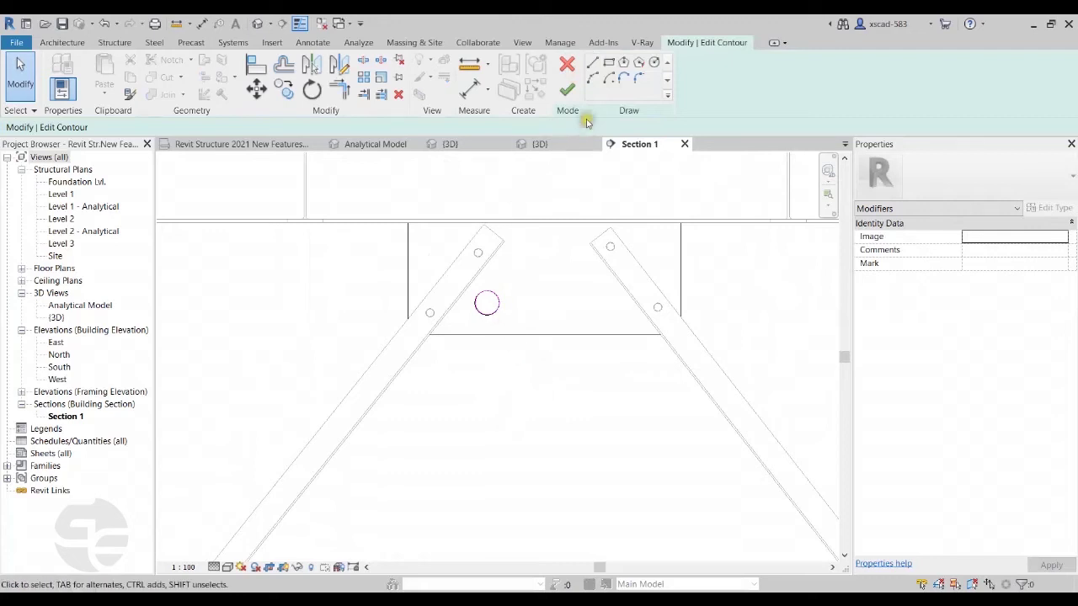
click(568, 88)
scroll(496, 298, down, 2)
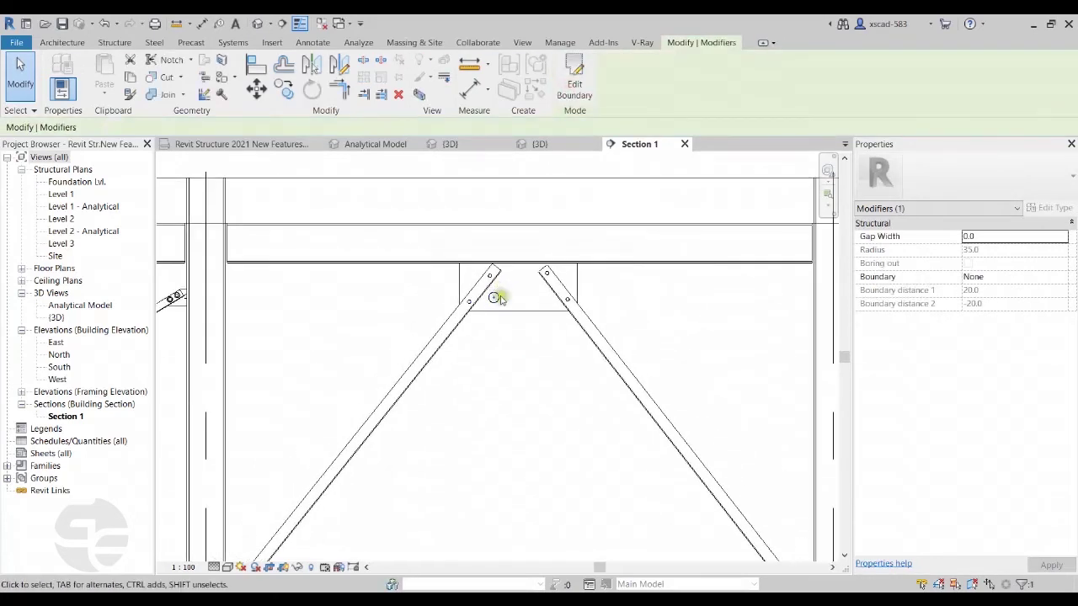
click(523, 379)
scroll(518, 292, up, 1)
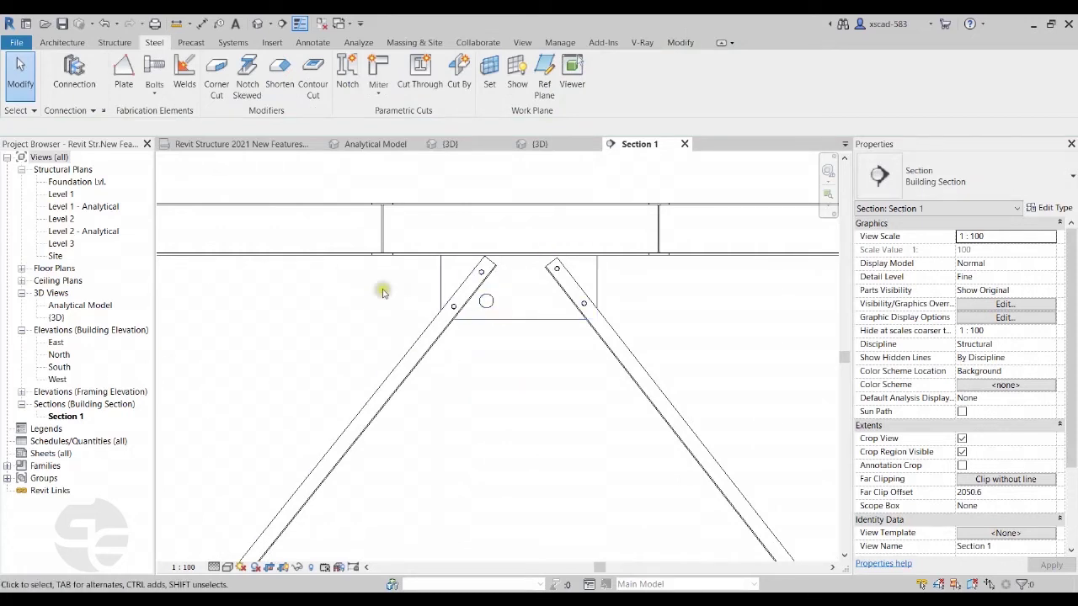
click(312, 42)
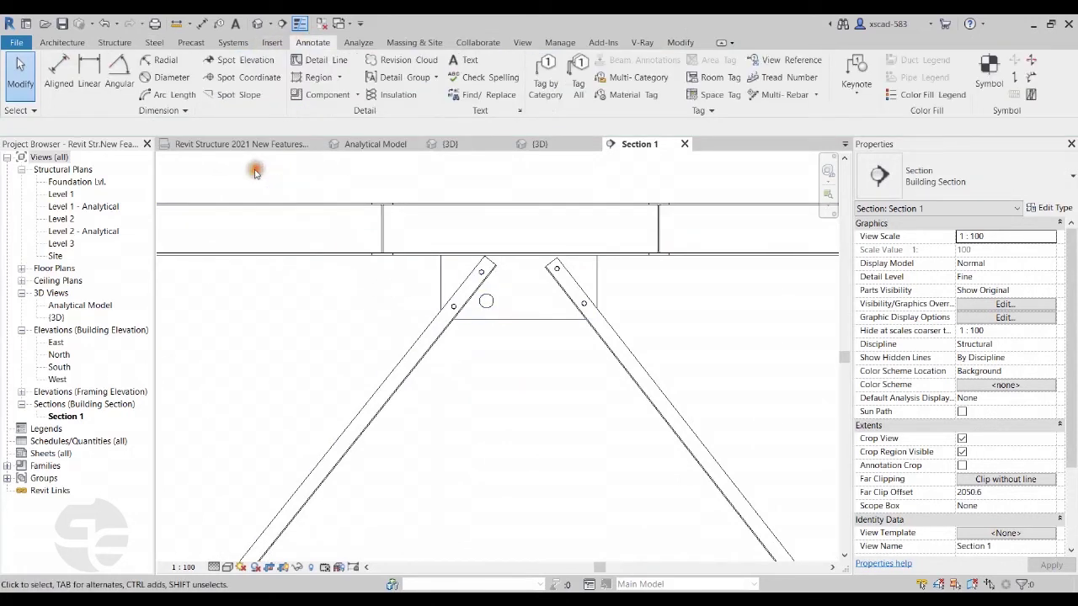
click(57, 72)
scroll(497, 324, up, 3)
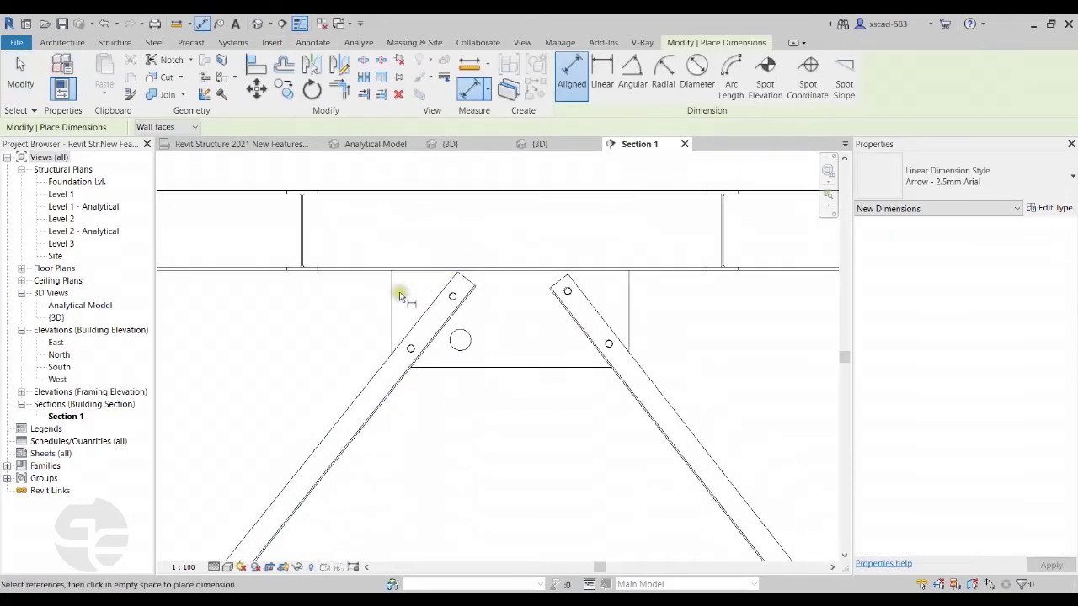
click(394, 301)
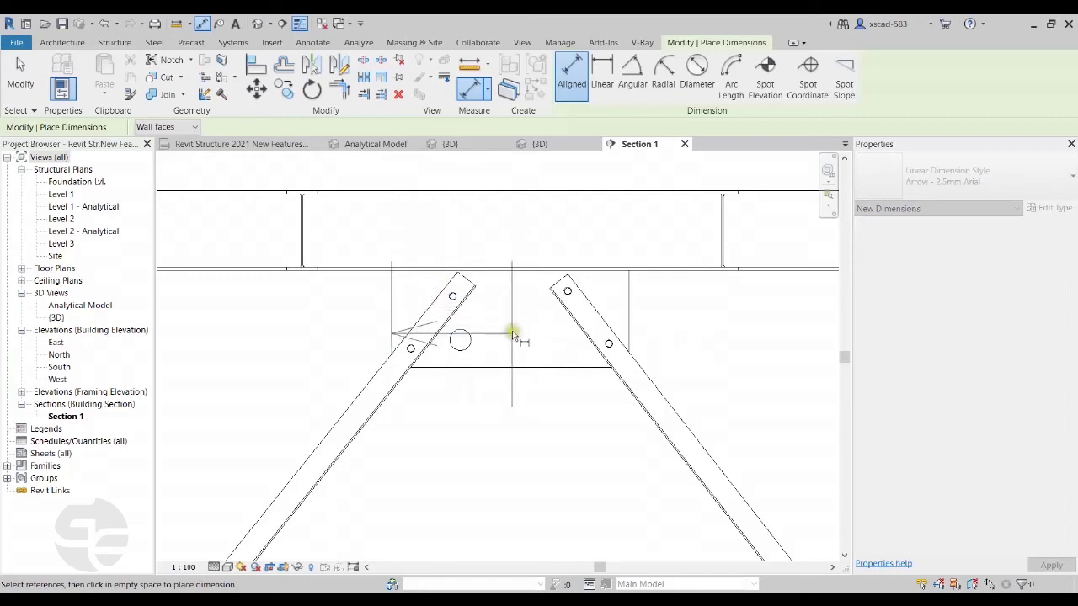
key(Escape)
key(Escape)
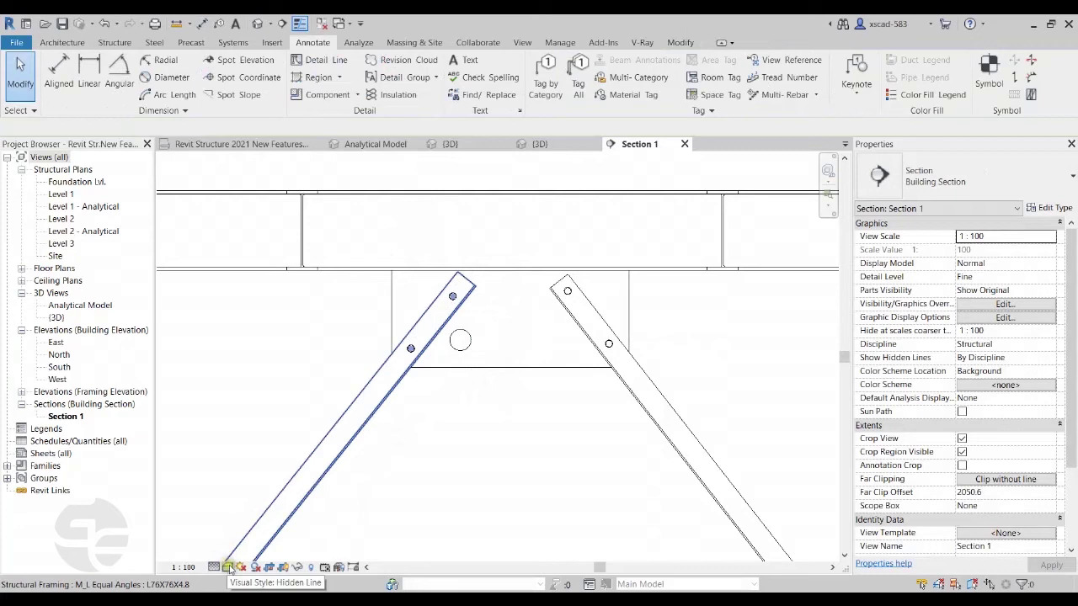
- Set the section's visual style to Wireframe and place an aligned dimension string above the beam, across the gusset plate's side edges and centreline
click(229, 568)
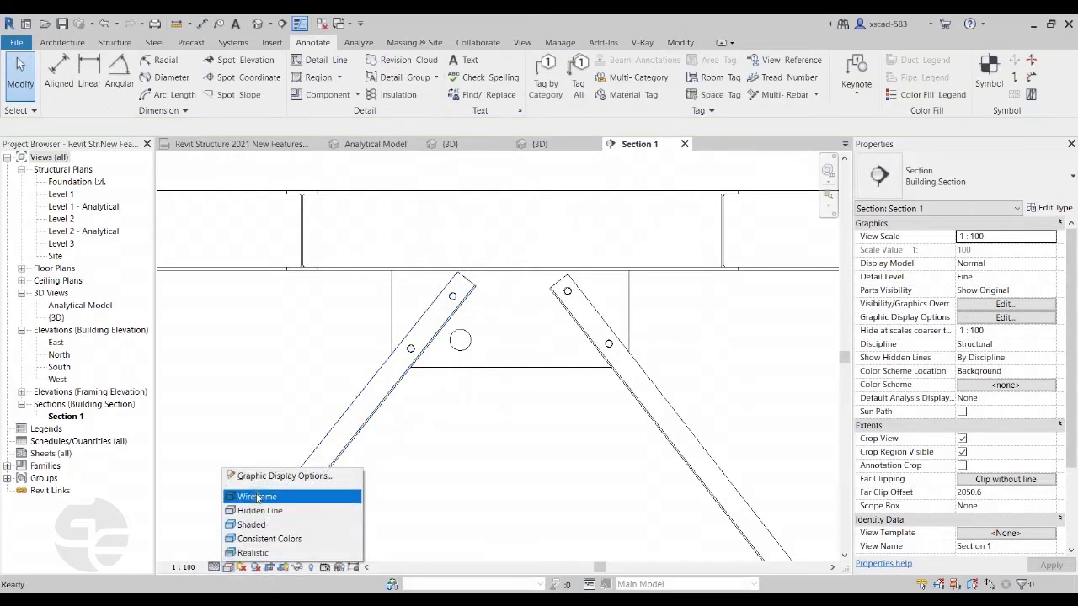
click(257, 497)
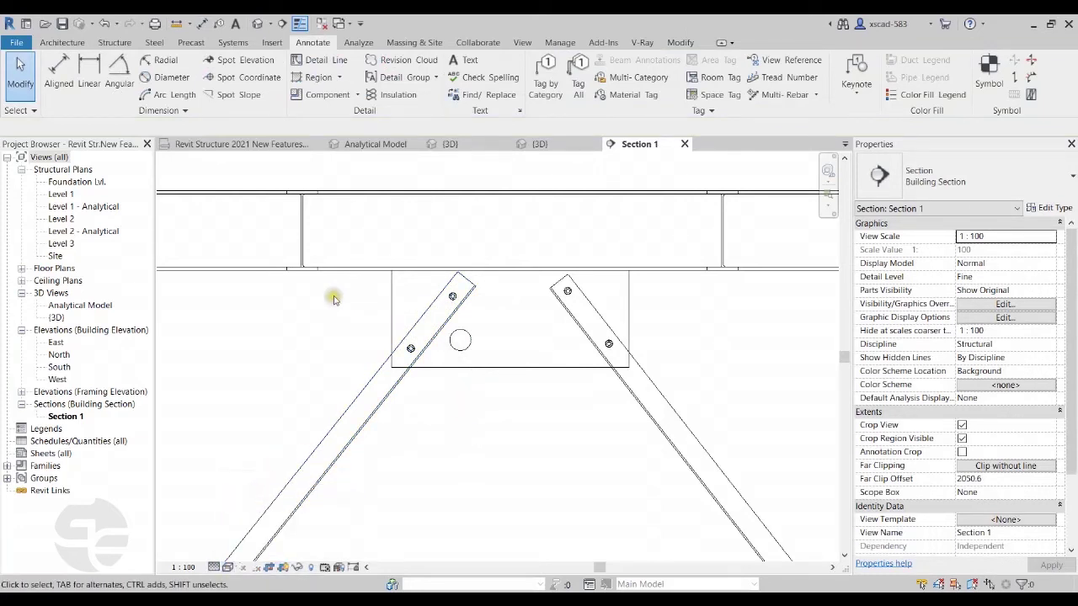
click(59, 71)
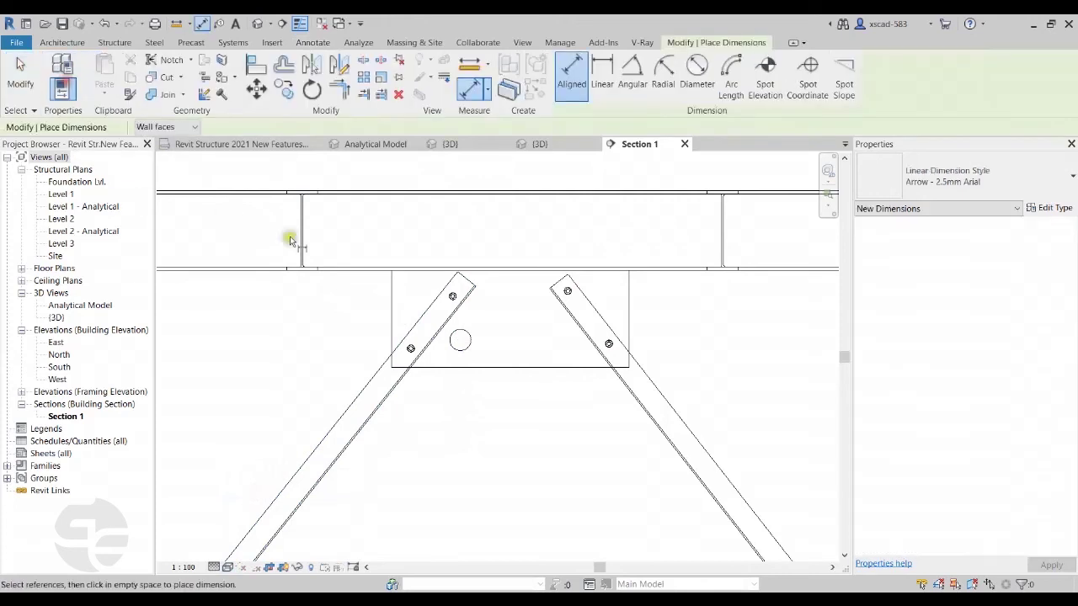
scroll(438, 332, up, 2)
click(377, 303)
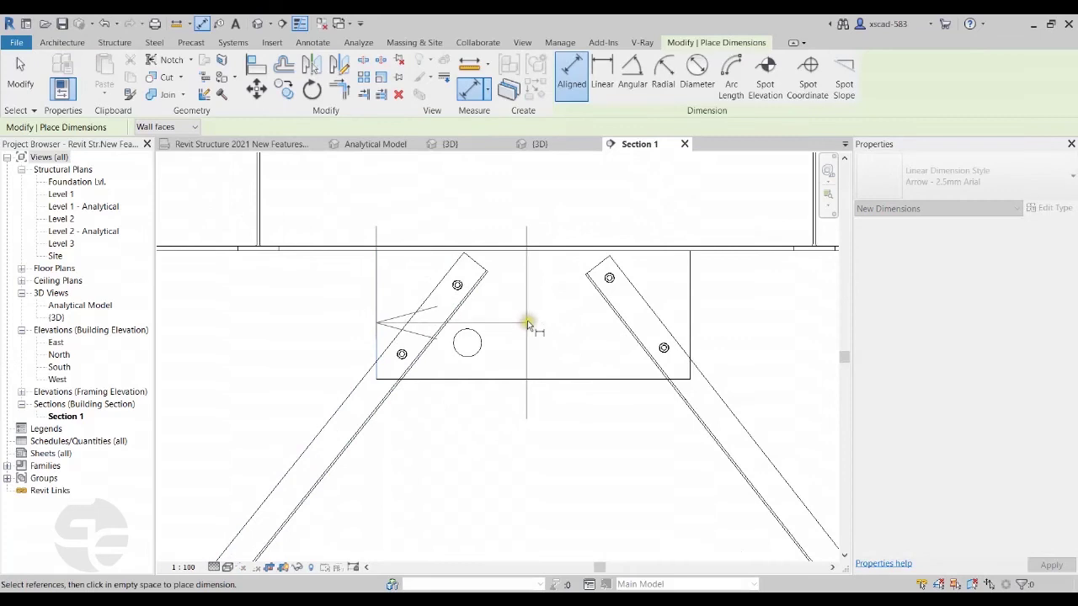
click(530, 318)
scroll(545, 297, down, 1)
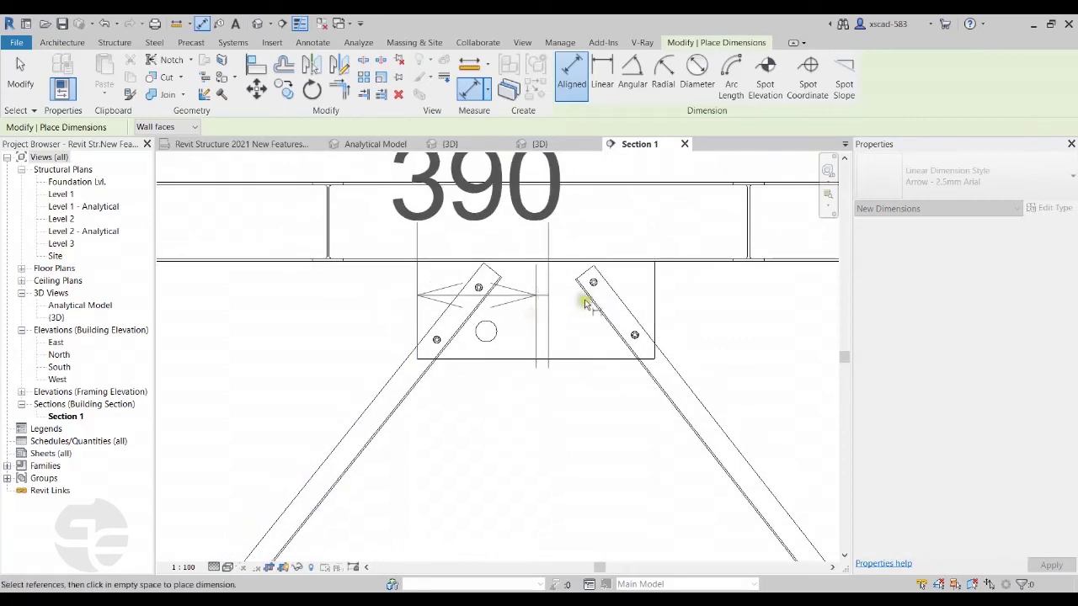
middle_drag(654, 308, 548, 265)
scroll(548, 257, down, 3)
click(548, 244)
- Add an aligned dimension for the gusset plate's overall width between its side edges, placed below the plate
scroll(519, 510, up, 3)
click(455, 316)
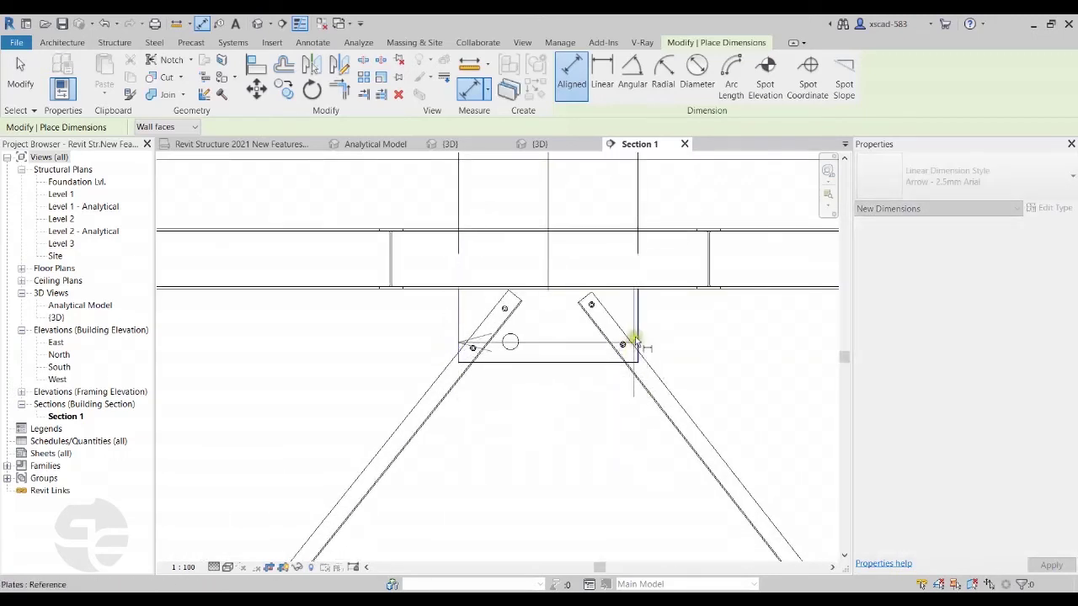
click(638, 338)
scroll(548, 387, down, 2)
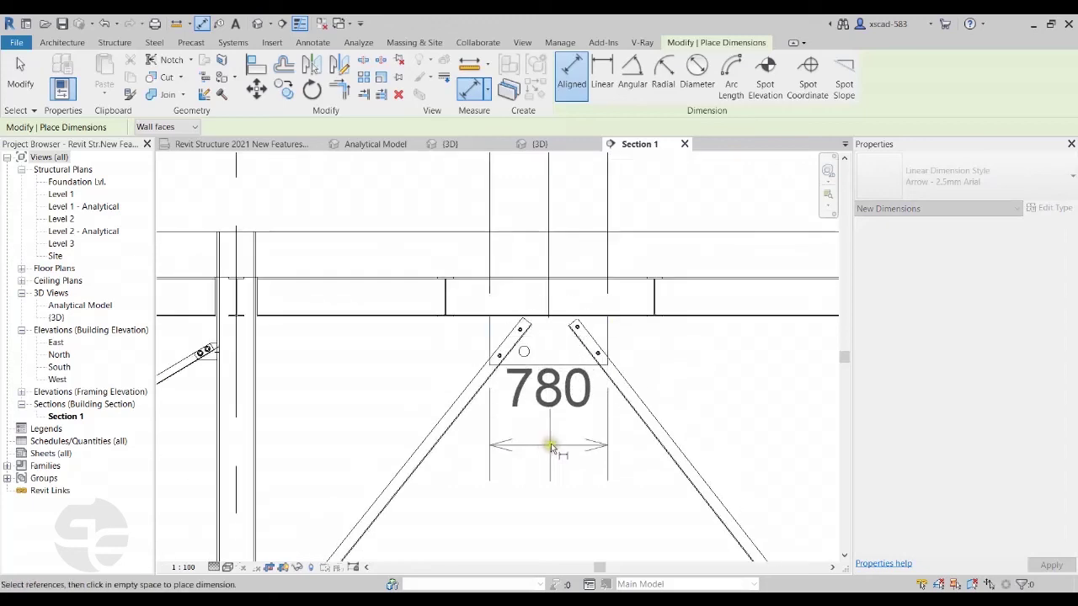
click(549, 449)
key(Escape)
key(Escape)
- Set the section view's scale to 1:25
click(189, 564)
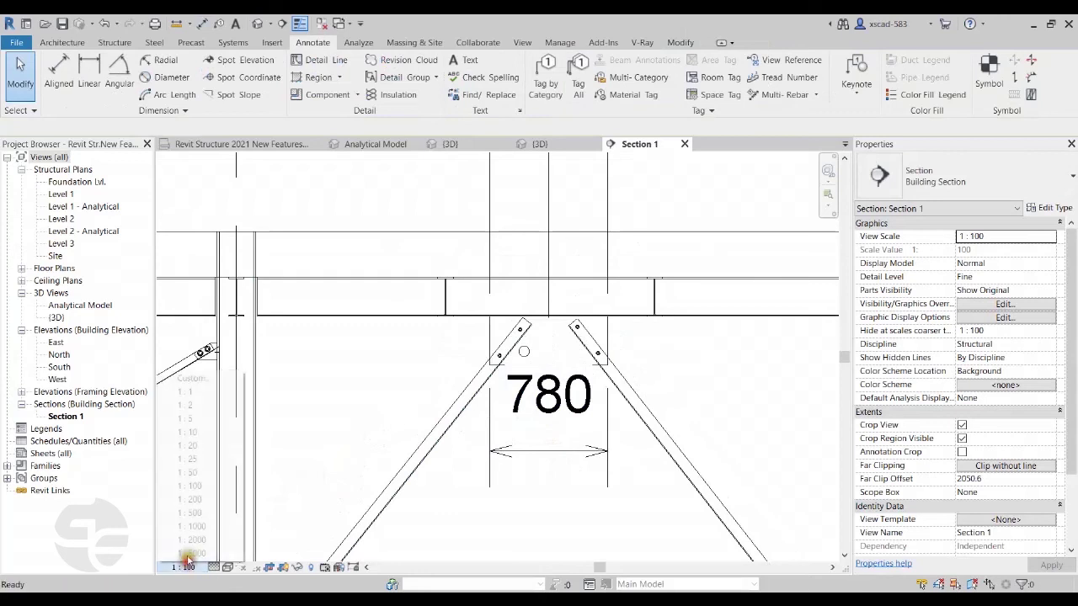
click(197, 459)
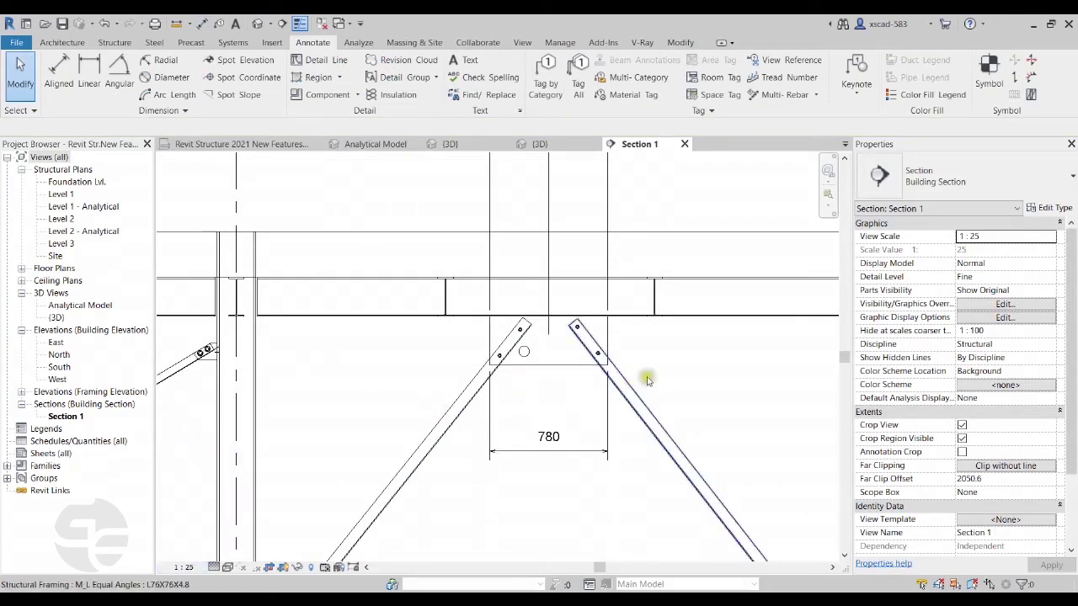
scroll(653, 371, down, 2)
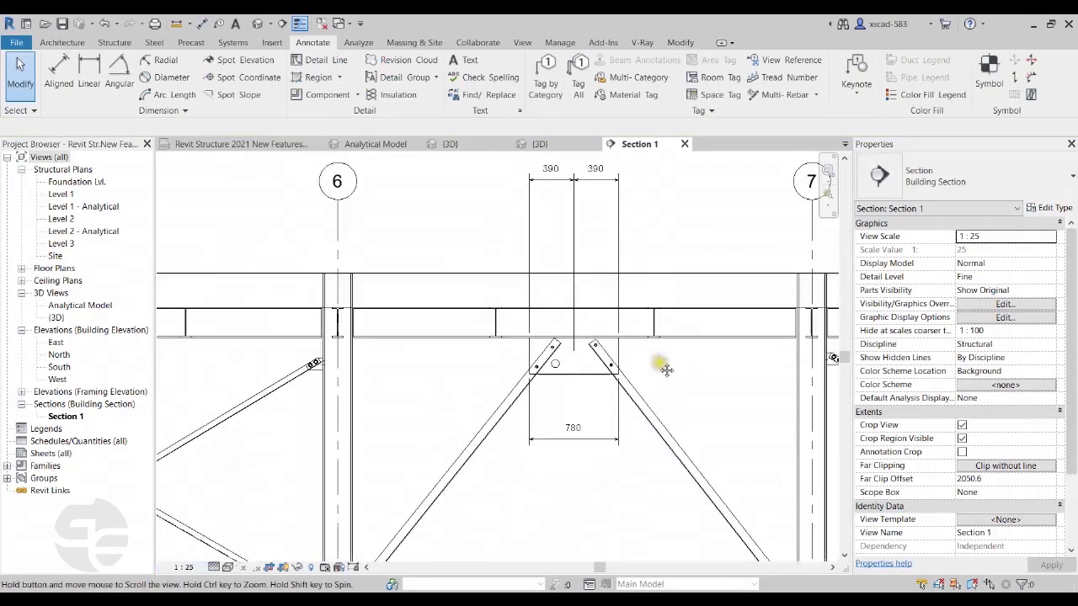
- Place an aligned dimension string below the plate width dimension, from the left secondary beam's web through the plate centreline to the right beam's web
click(59, 72)
scroll(473, 377, up, 2)
scroll(472, 370, up, 5)
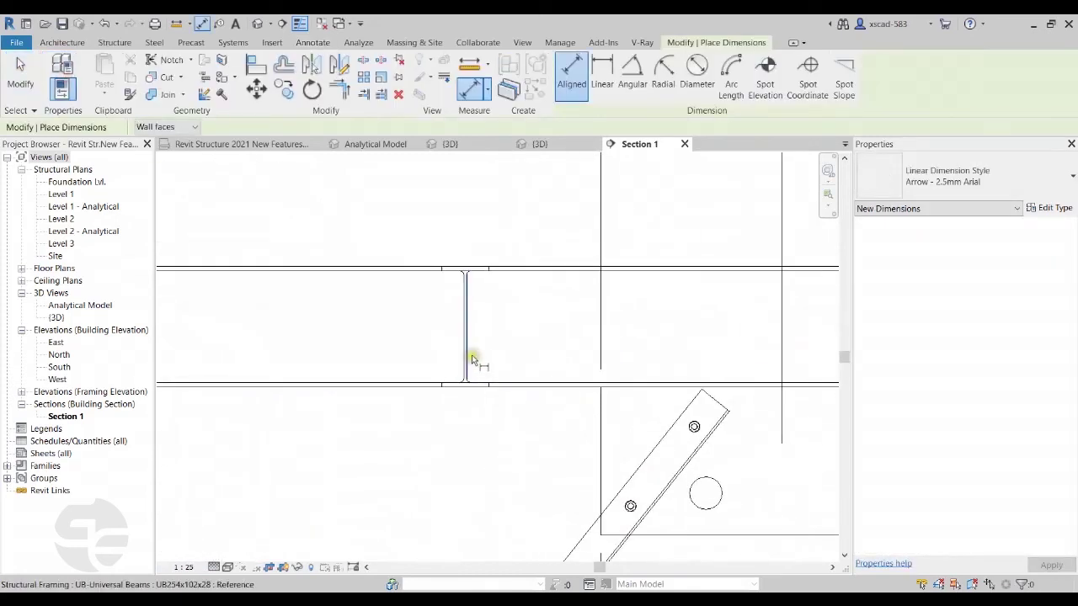
scroll(472, 365, up, 1)
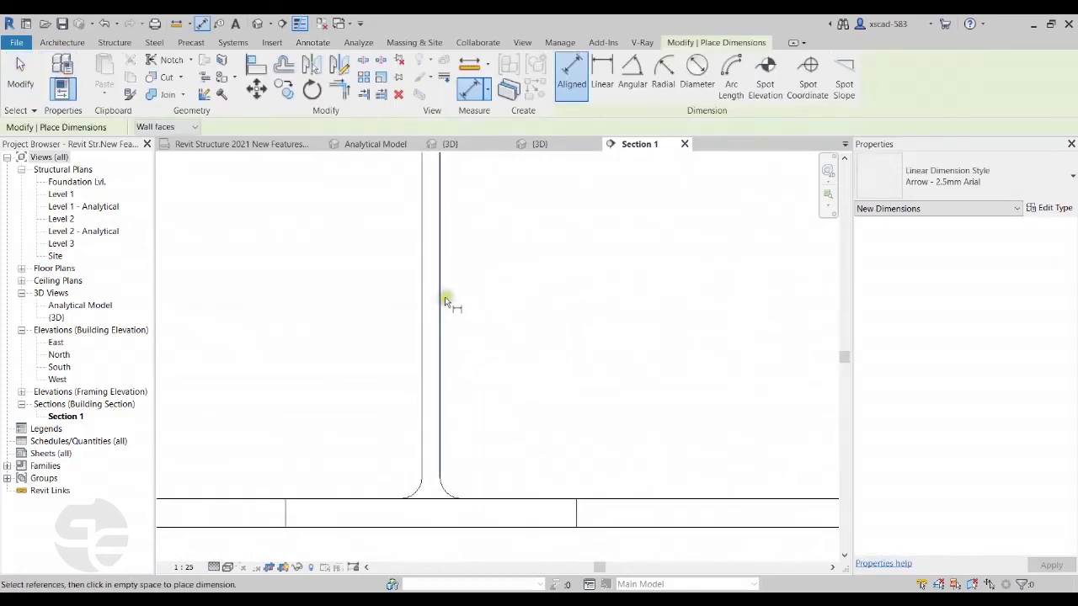
click(428, 313)
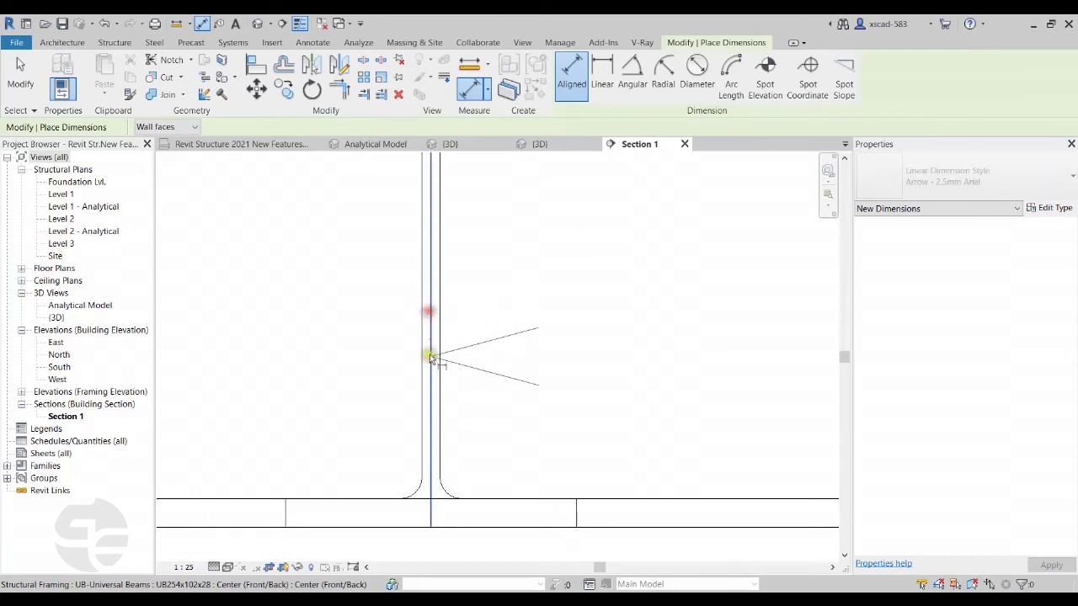
scroll(432, 354, down, 5)
scroll(492, 389, down, 4)
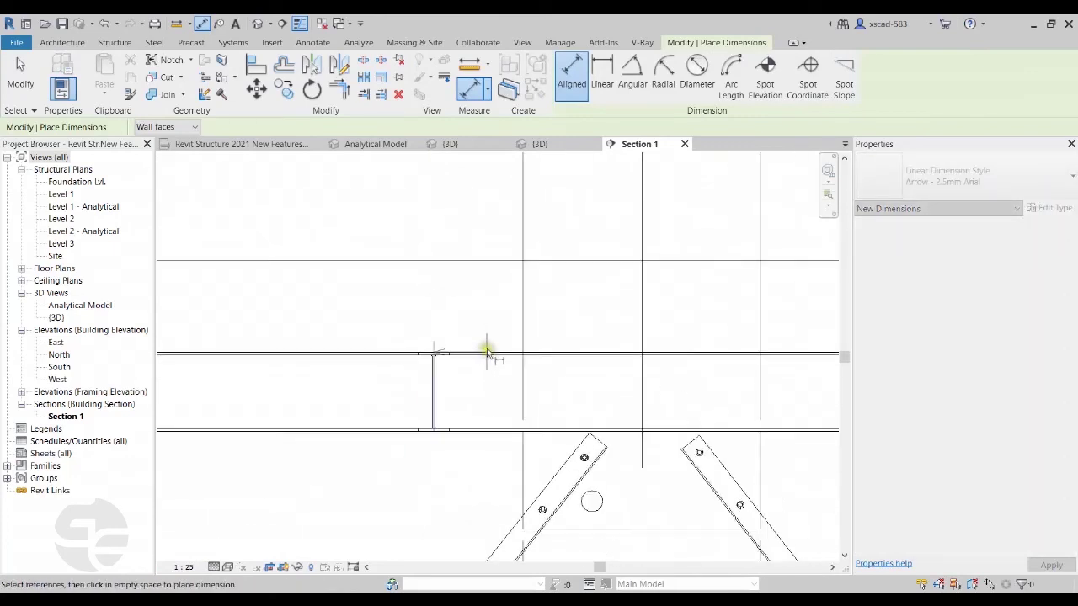
scroll(597, 436, up, 3)
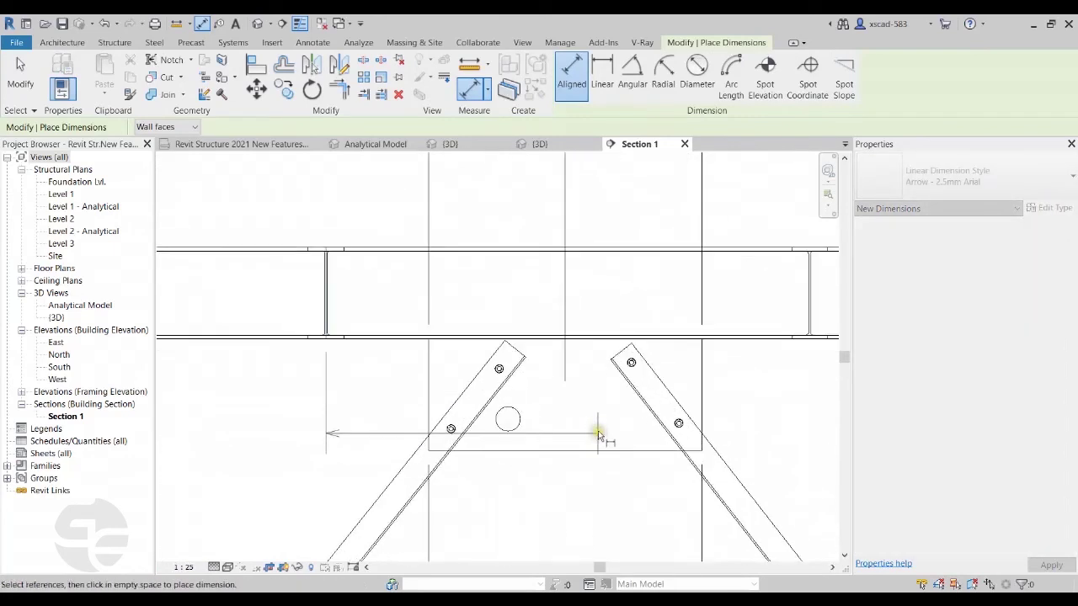
click(560, 389)
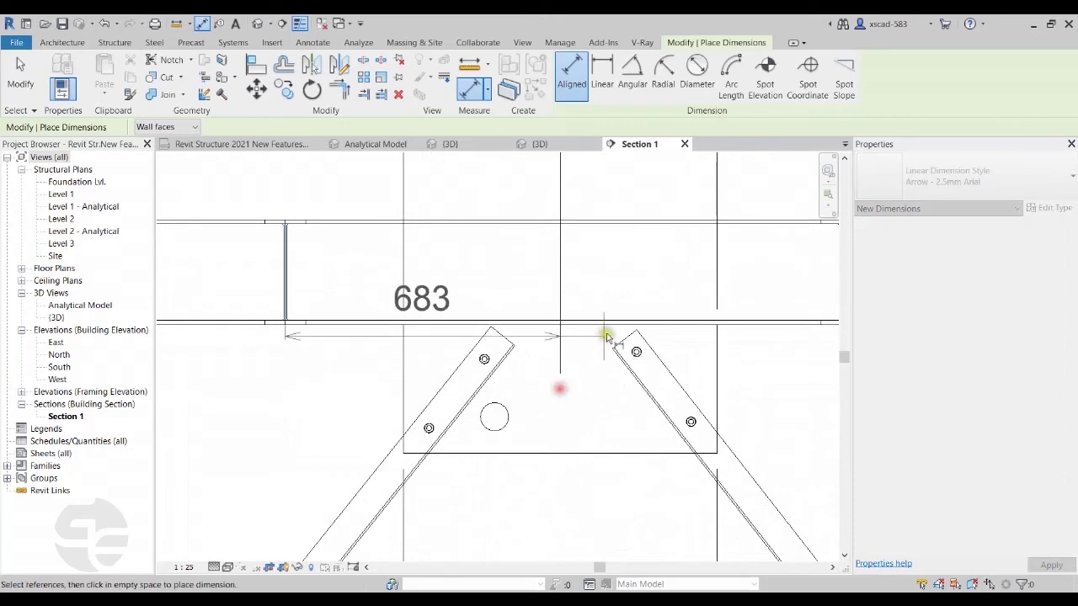
scroll(623, 370, down, 2)
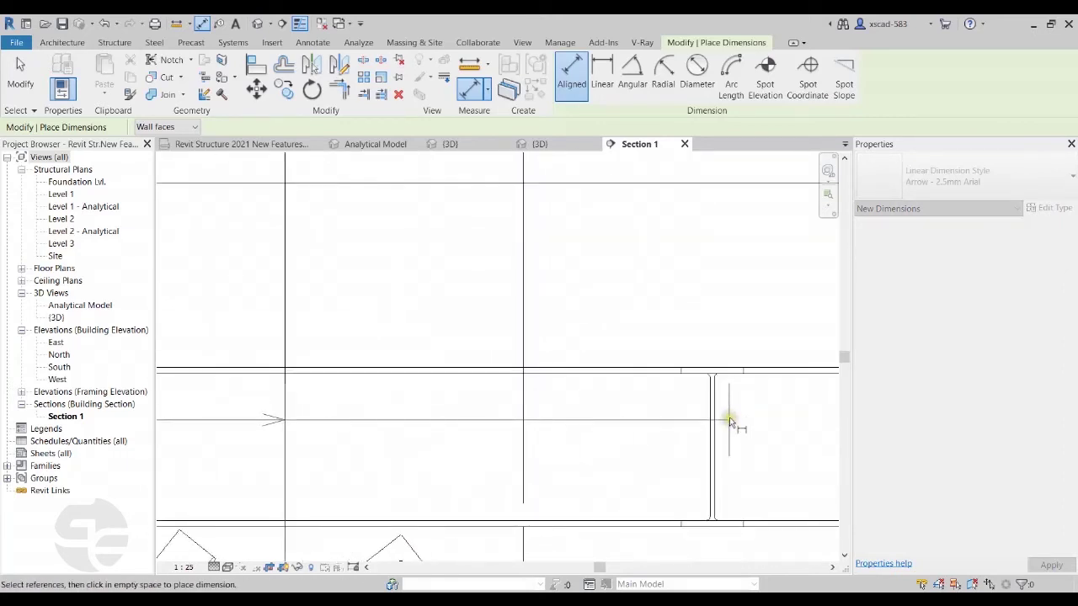
scroll(729, 417, up, 3)
scroll(706, 398, up, 2)
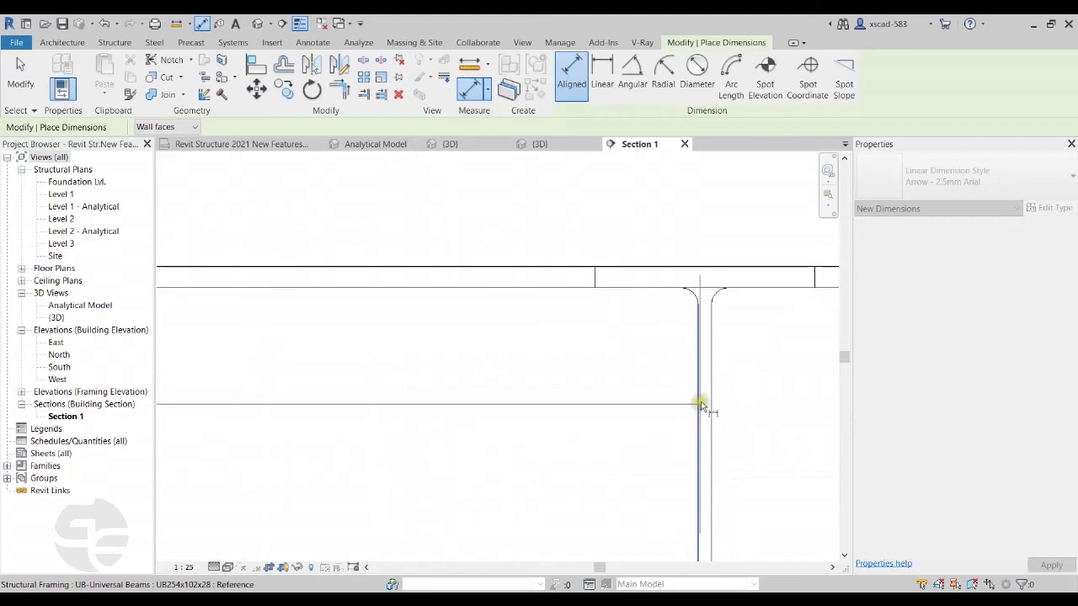
scroll(688, 287, down, 1)
scroll(687, 287, down, 5)
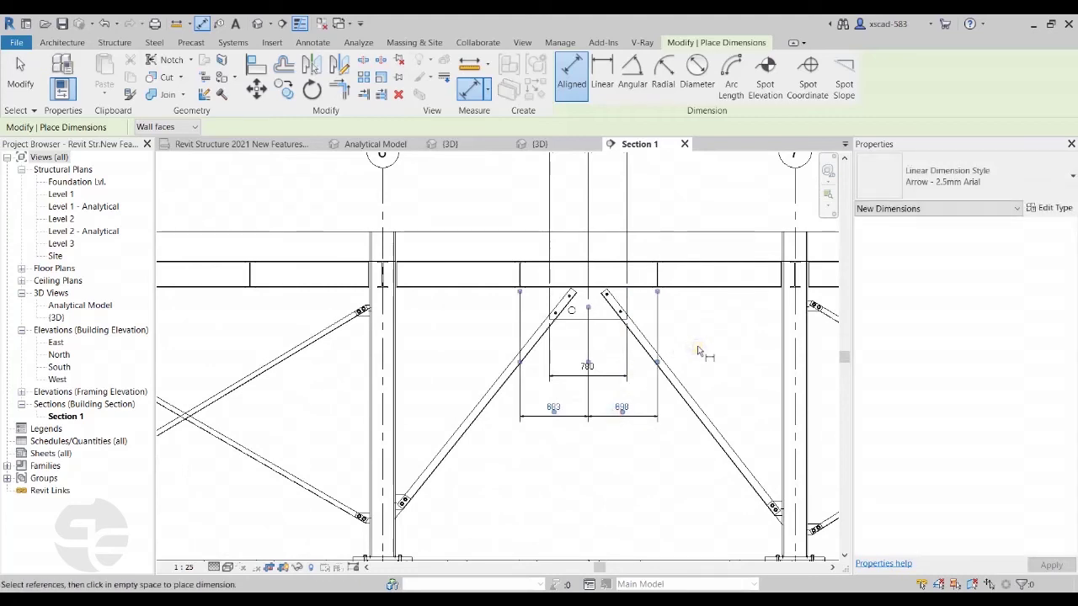
key(Escape)
key(Escape)
scroll(665, 320, up, 2)
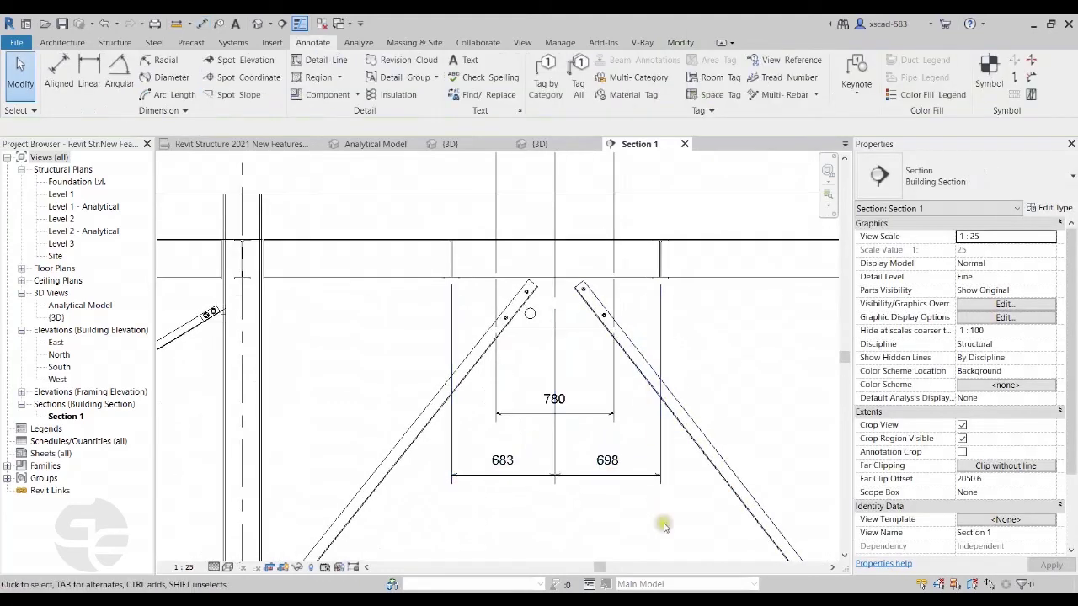
- Check the list of key new features in the drafting view, and return to Section 1 to review the gusset plate area
click(252, 148)
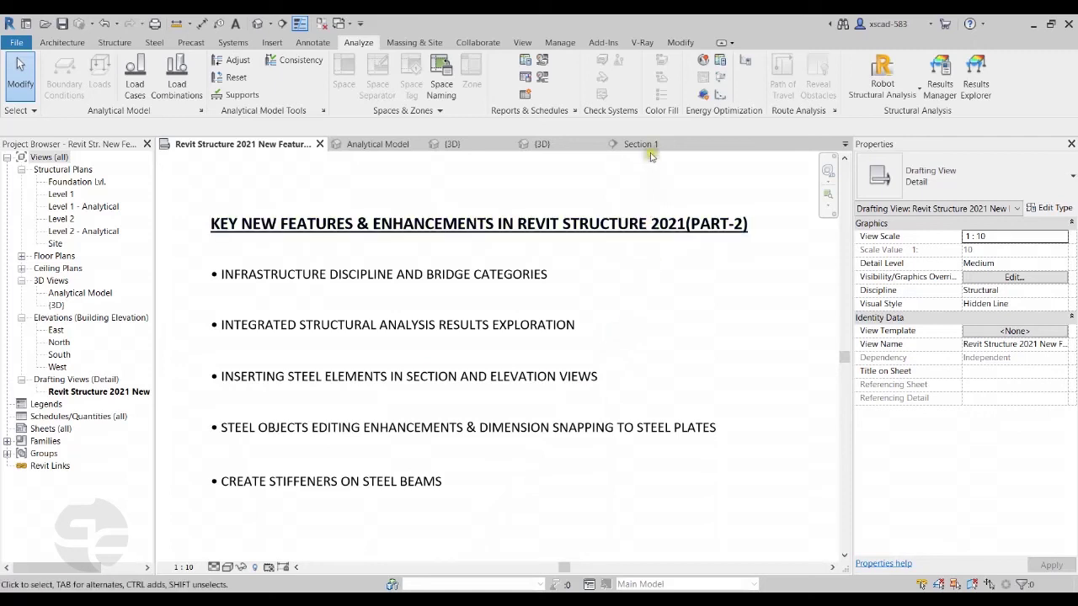
click(644, 144)
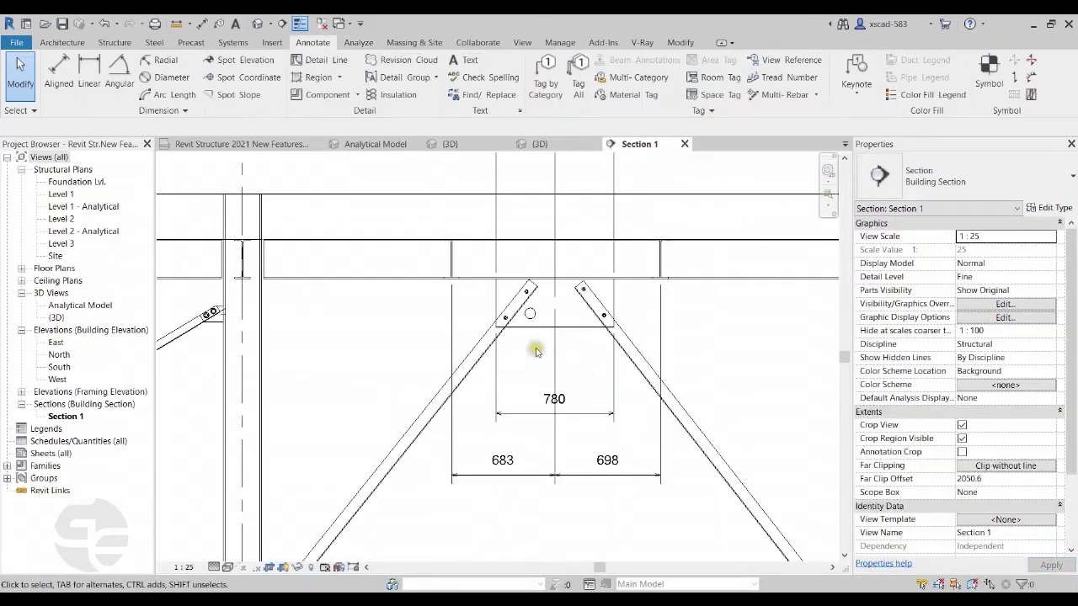
scroll(515, 273, up, 2)
scroll(613, 348, up, 1)
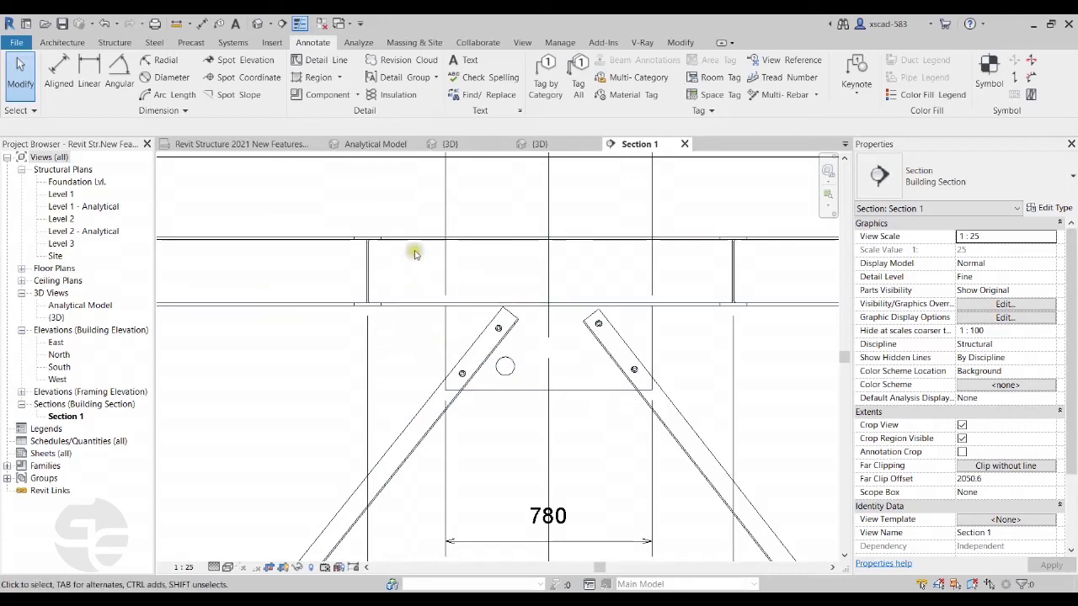
scroll(417, 257, down, 2)
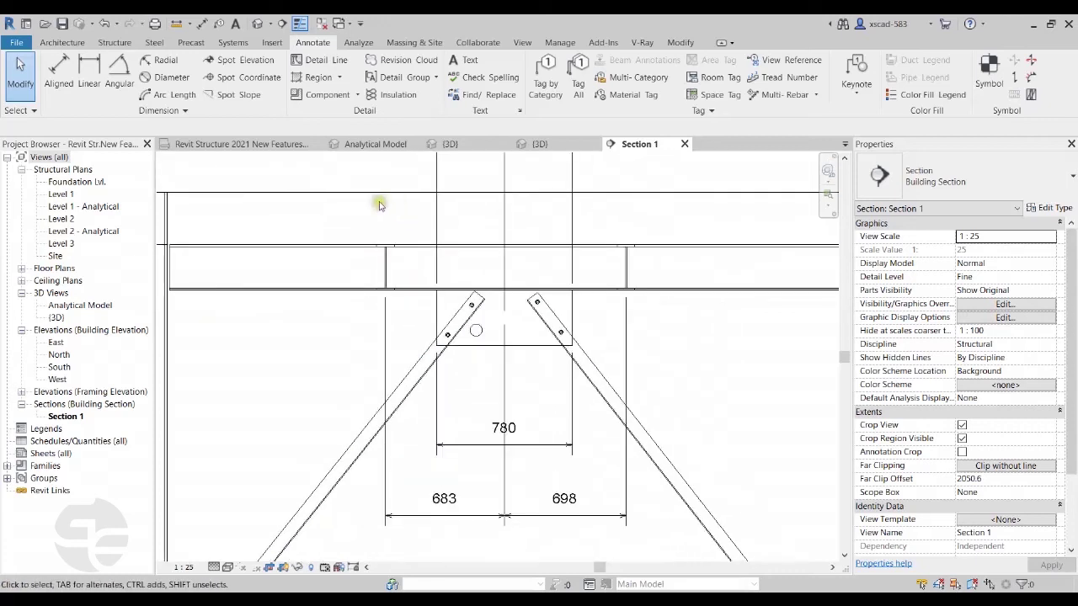
- Accept the structural connection settings and start a new structural connection of the Stiffener type
click(152, 43)
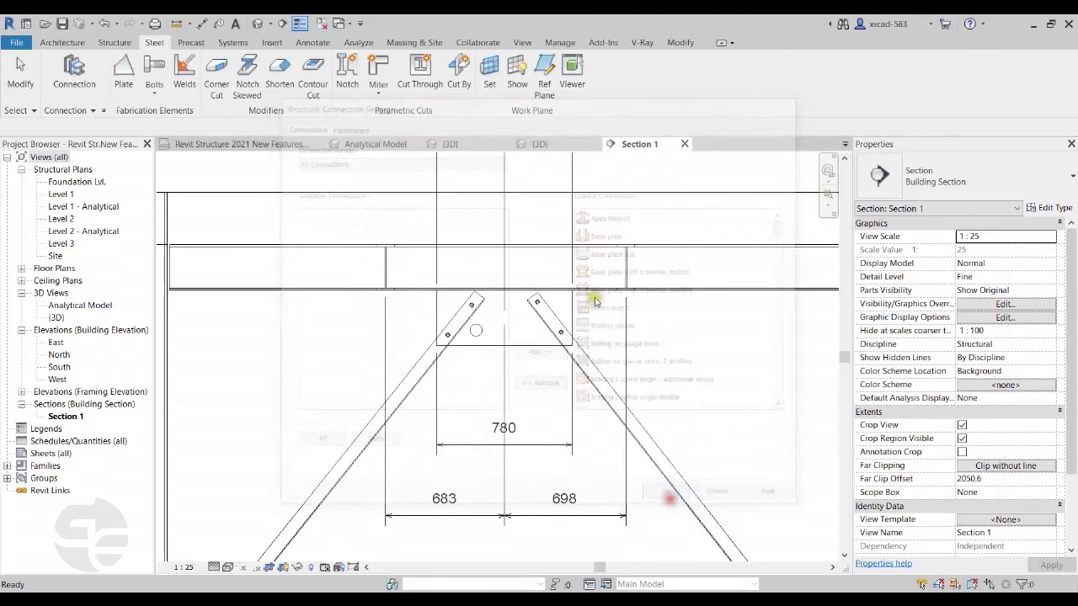
click(671, 499)
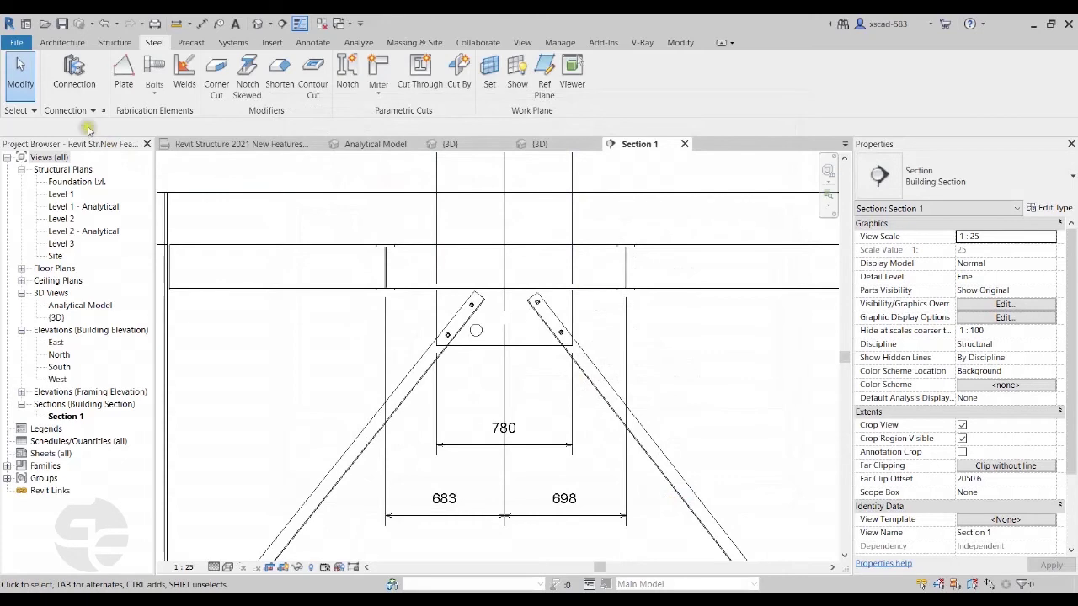
click(71, 76)
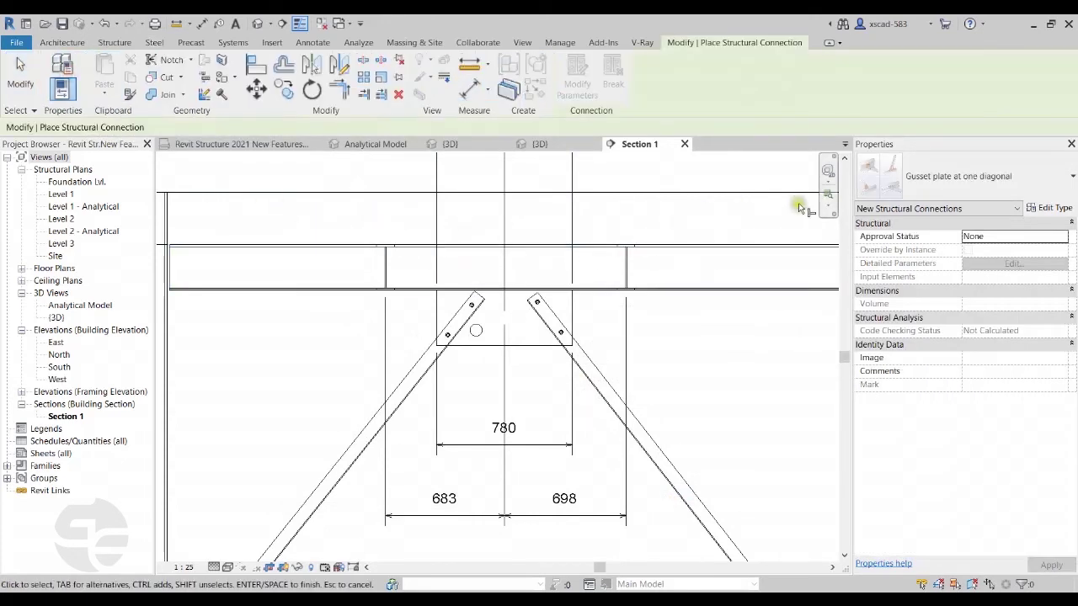
click(1053, 175)
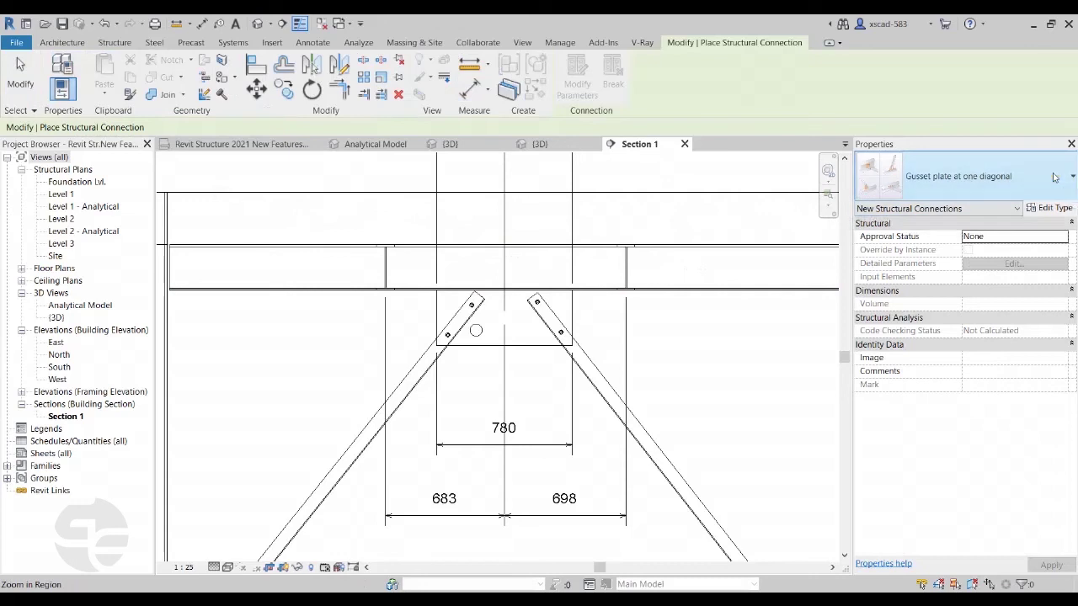
scroll(1010, 337, down, 4)
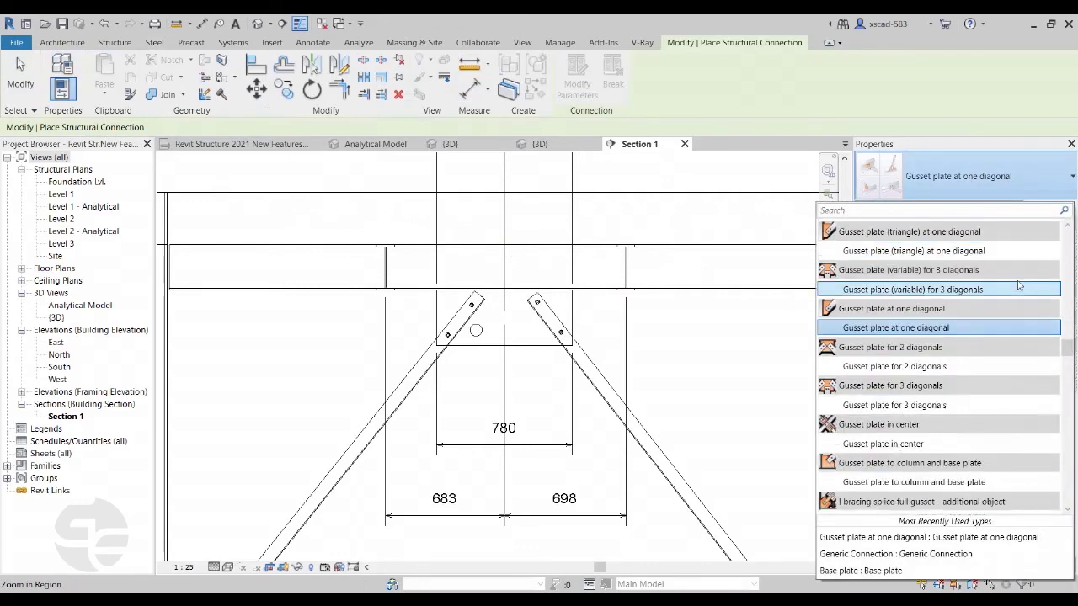
scroll(983, 355, down, 6)
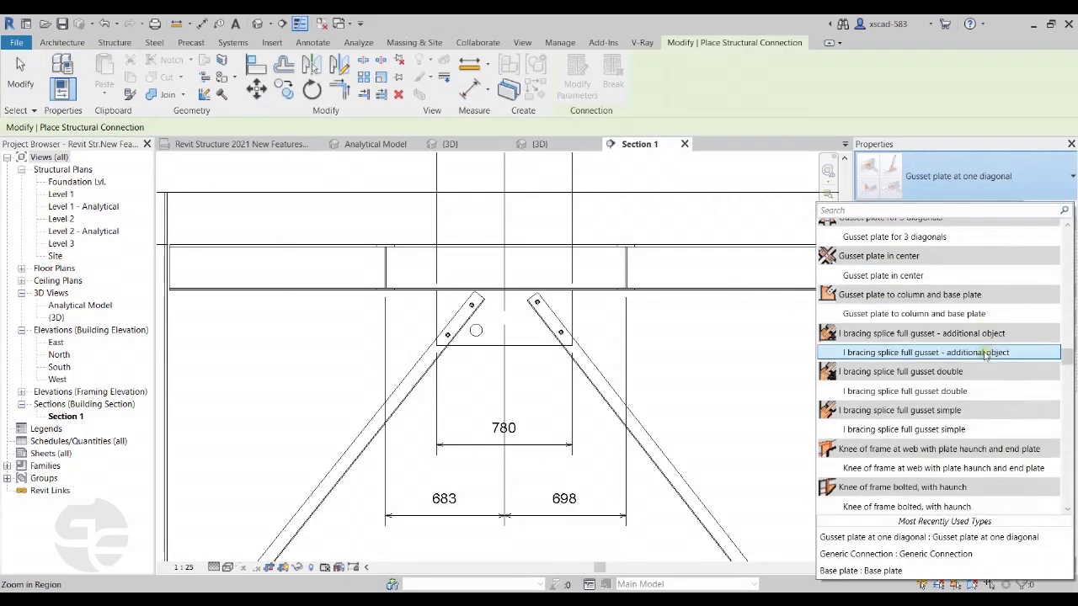
scroll(986, 355, down, 8)
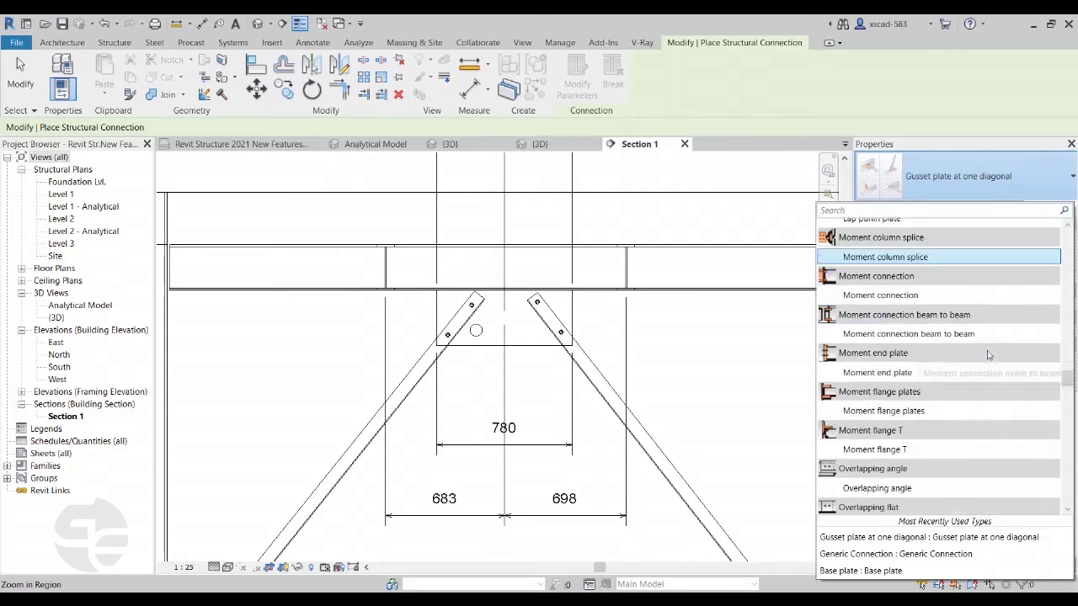
scroll(966, 332, down, 5)
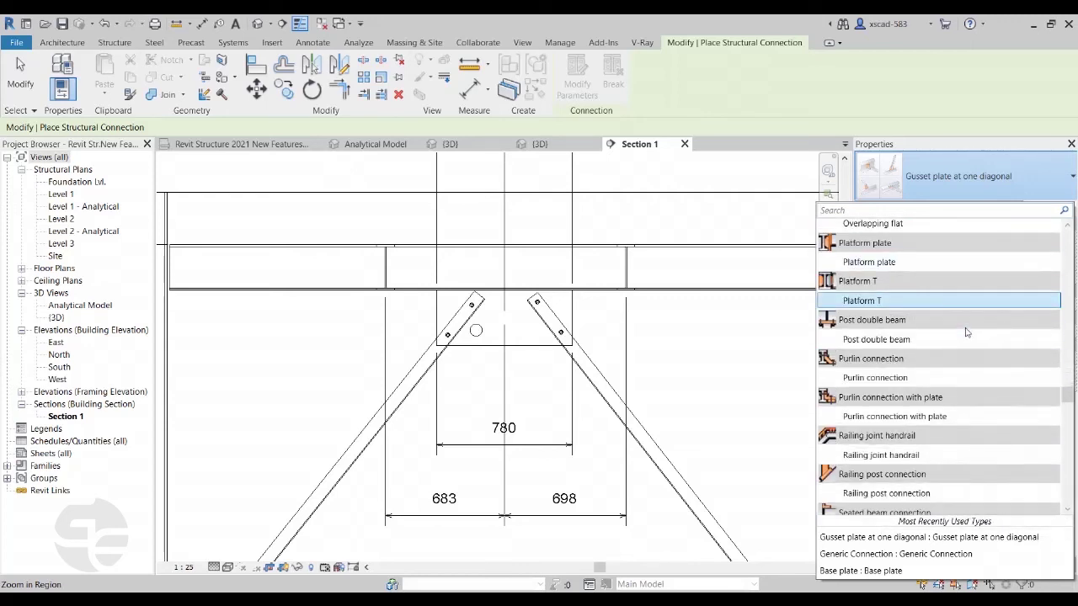
scroll(966, 333, down, 6)
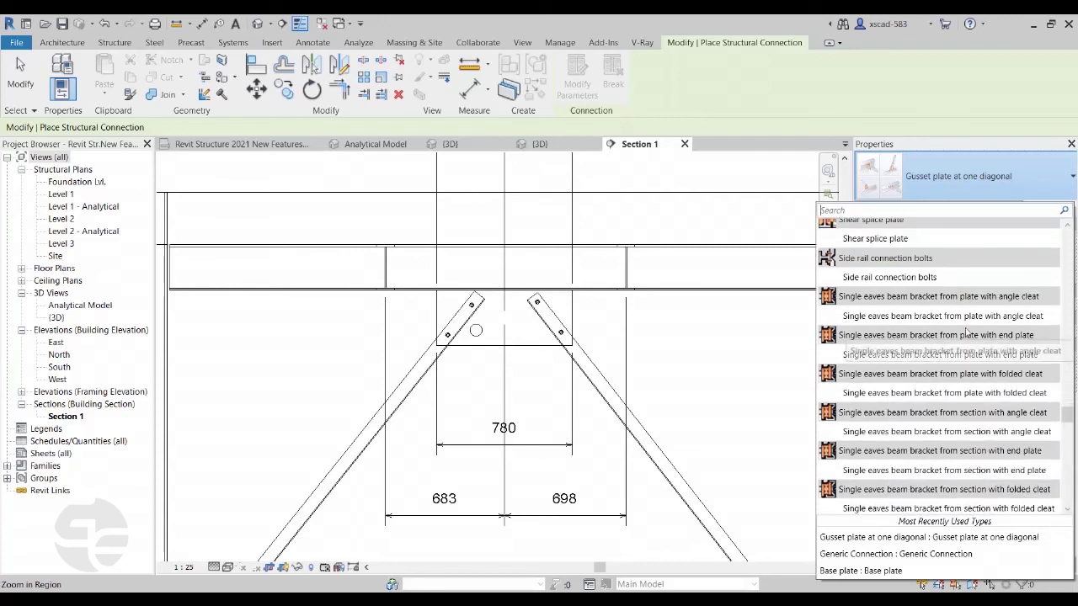
scroll(965, 333, down, 7)
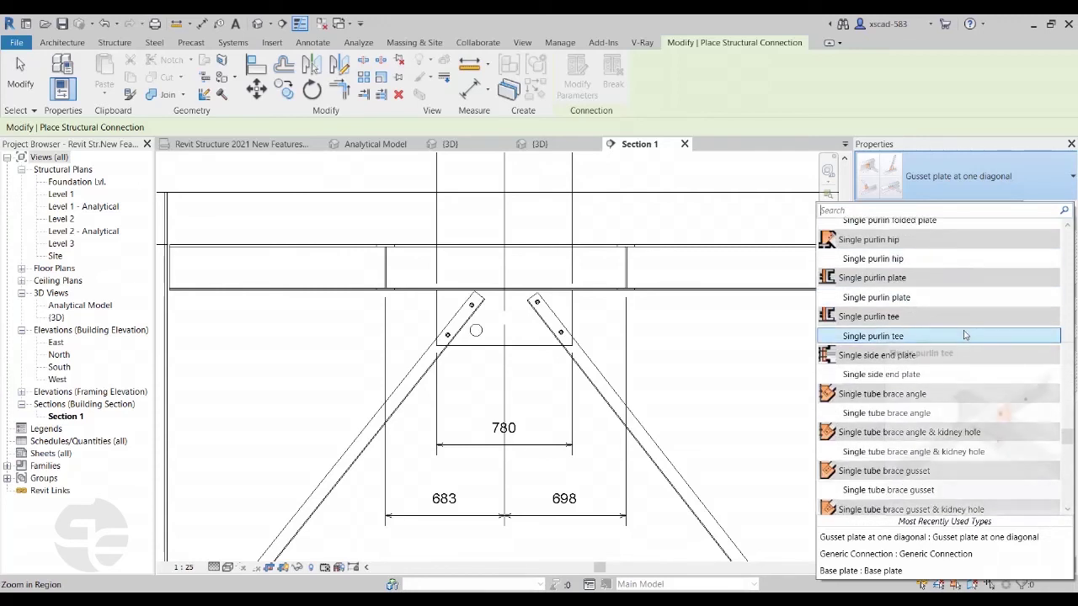
scroll(965, 333, down, 4)
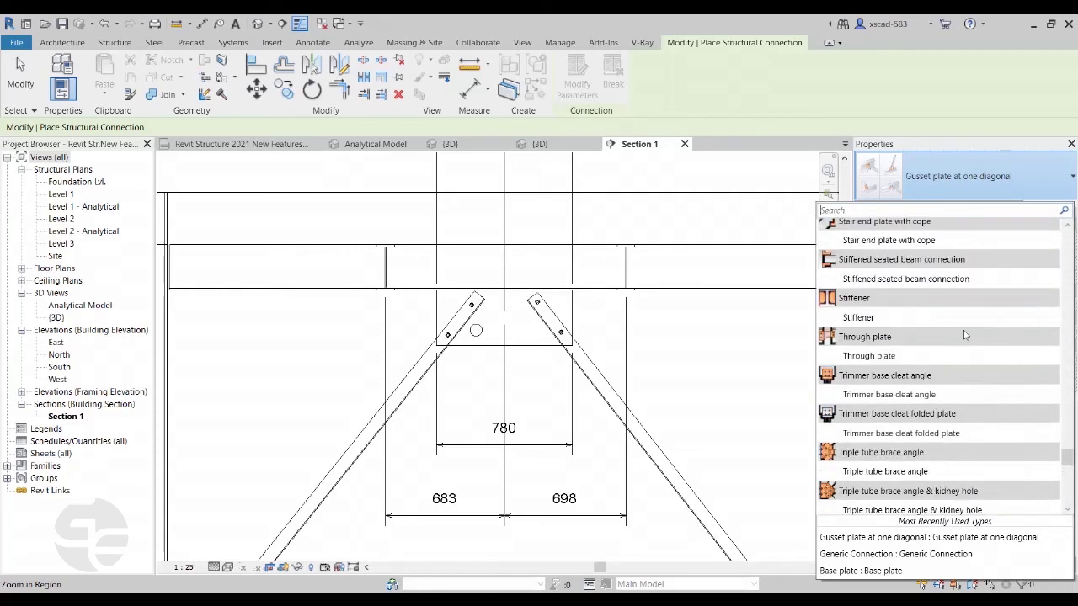
click(864, 316)
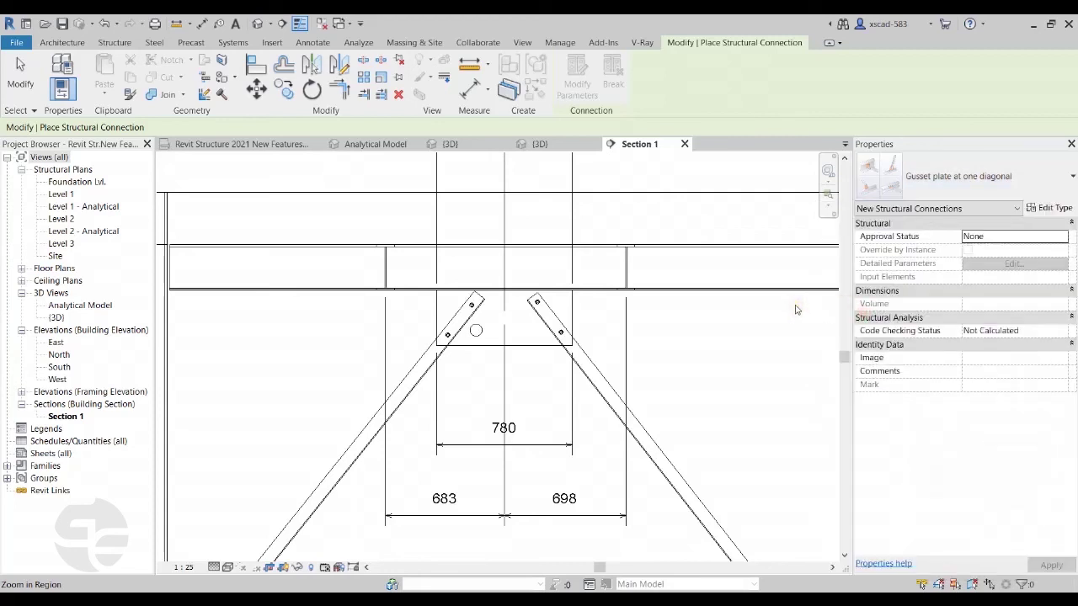
- Place a stiffener on the UB254x102x28 primary beam in Section 1, between the left secondary beam's web and the gusset plate
scroll(418, 259, up, 3)
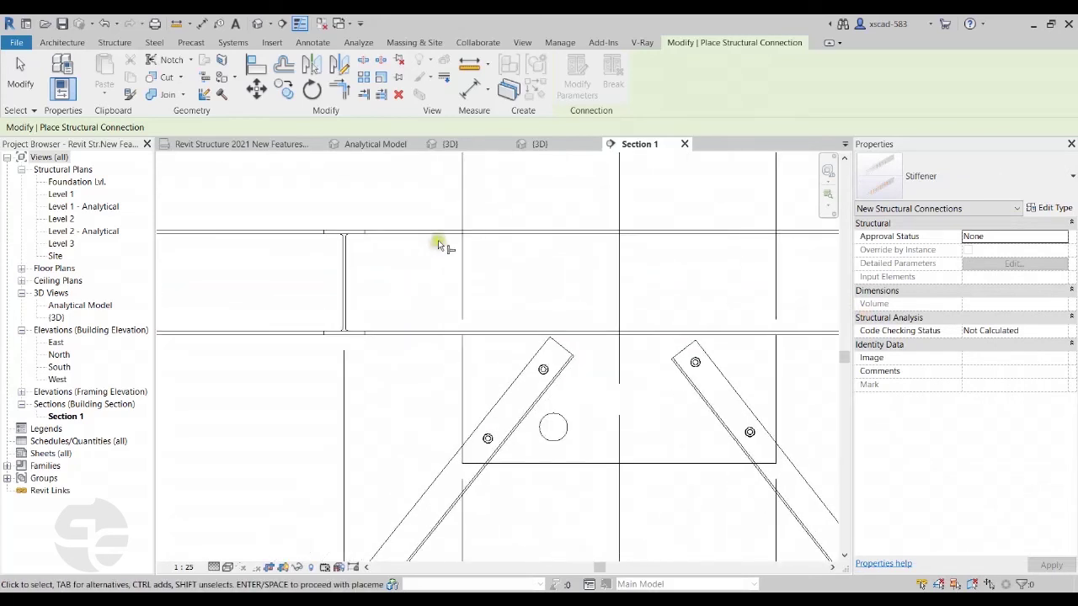
click(440, 233)
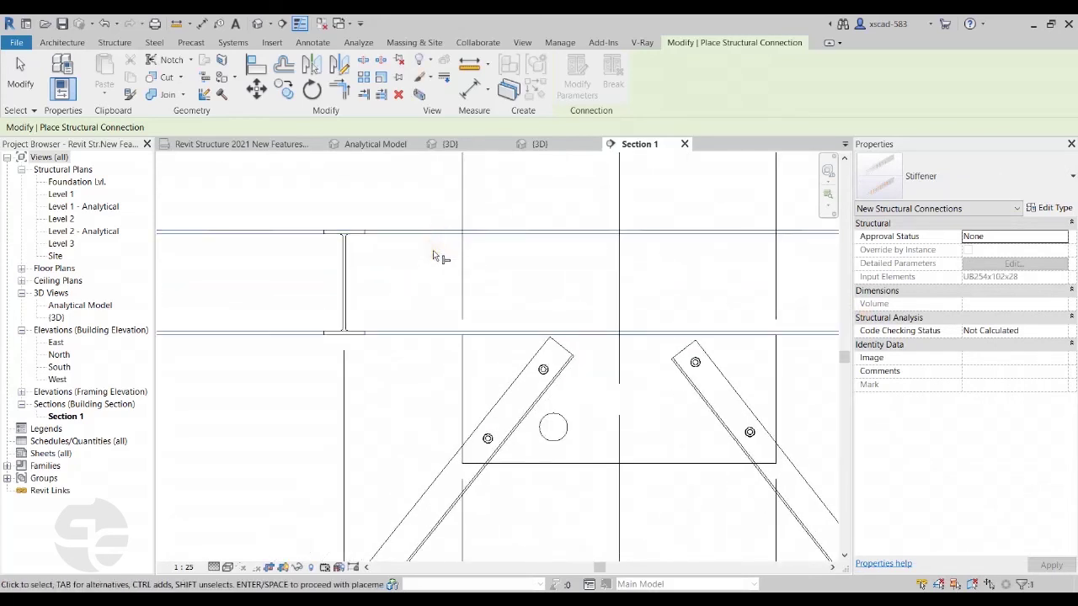
key(Return)
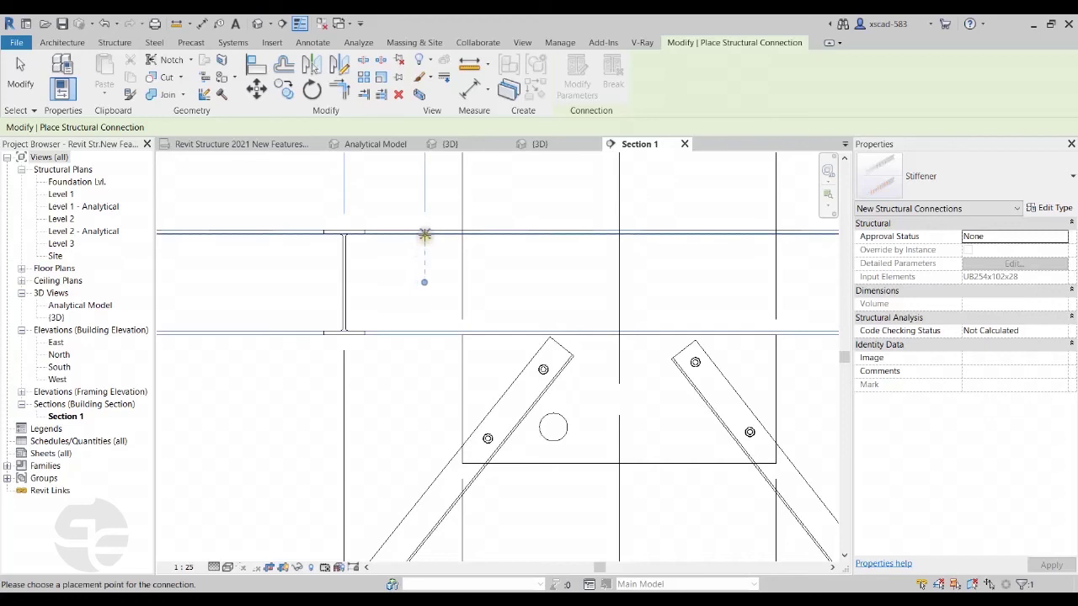
click(404, 308)
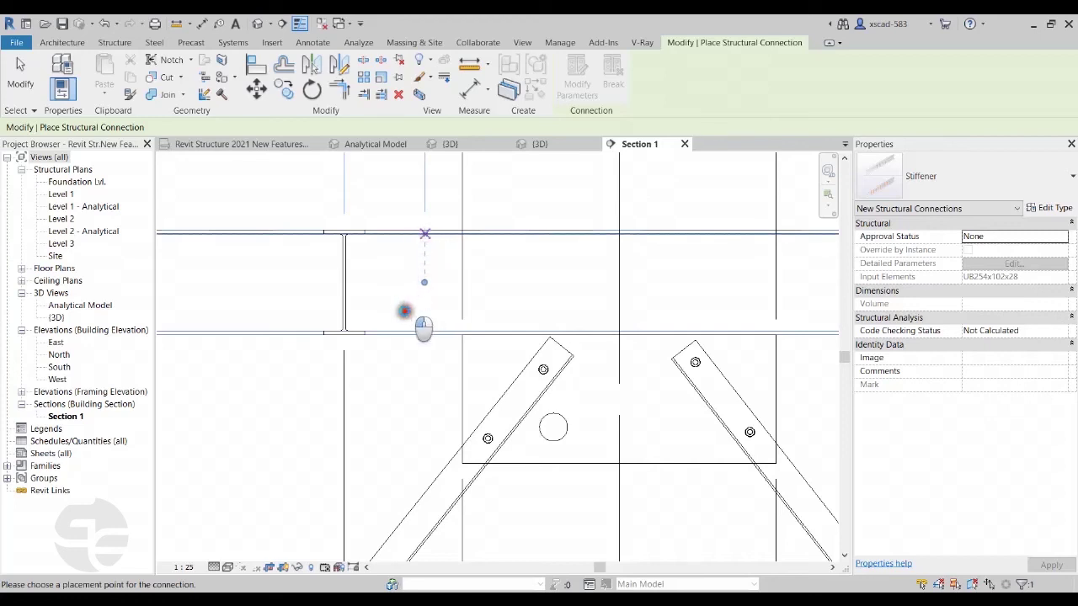
scroll(424, 284, up, 1)
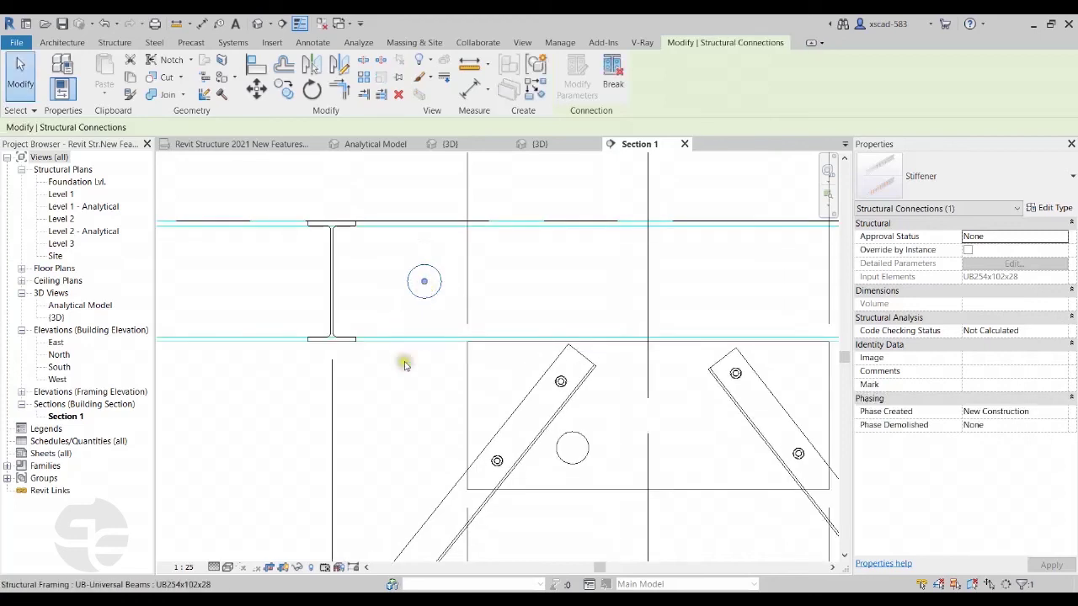
scroll(393, 271, down, 3)
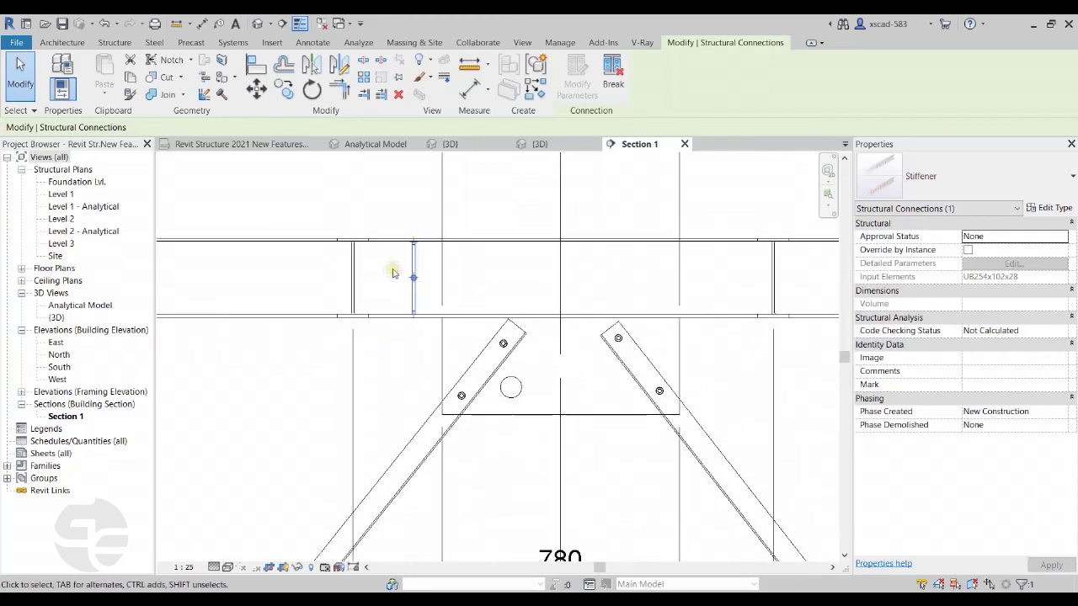
- Place a second stiffener on the same primary beam, about 140 mm from the right secondary beam's web on the gusset plate side
middle_drag(765, 222, 727, 229)
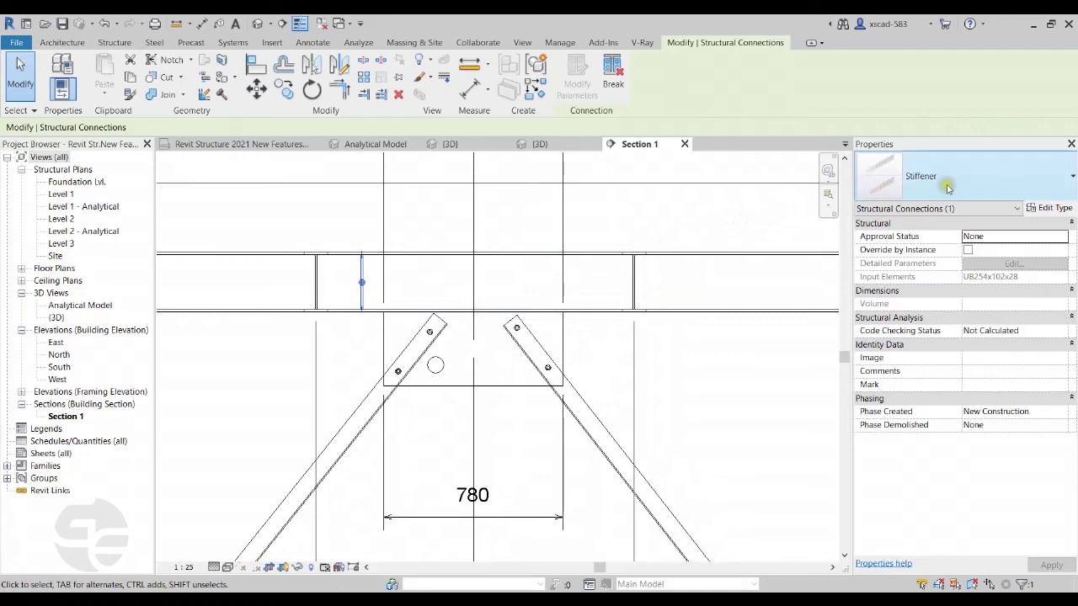
scroll(623, 270, up, 2)
click(587, 268)
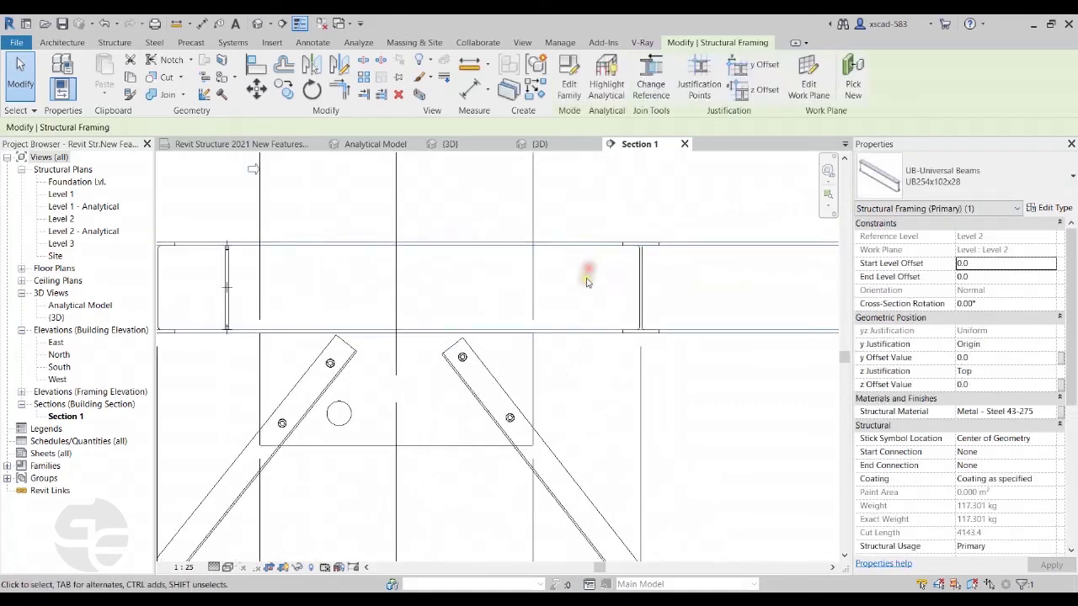
key(Return)
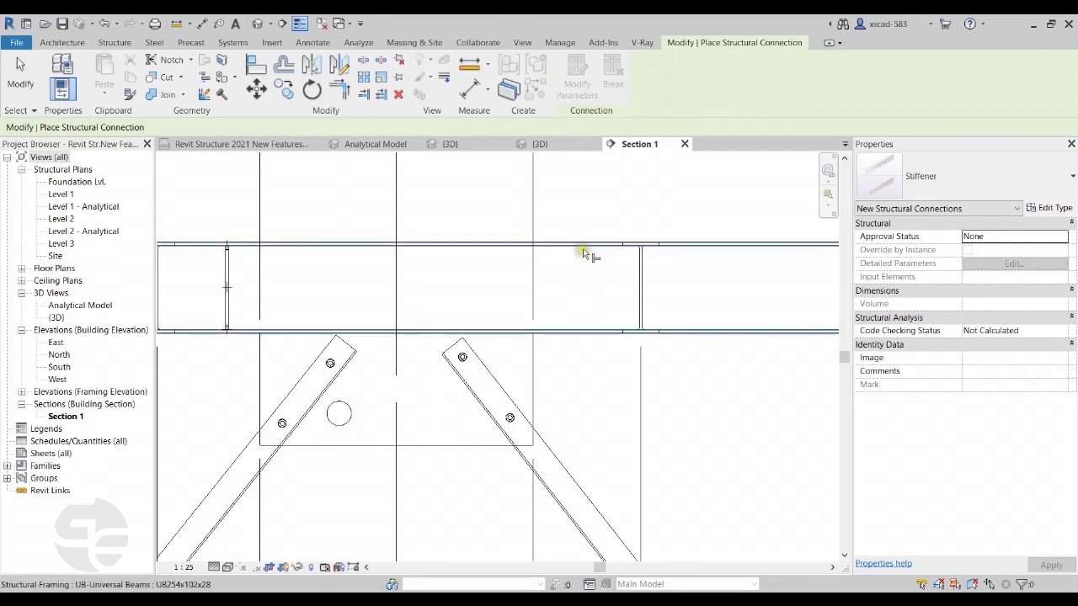
click(586, 252)
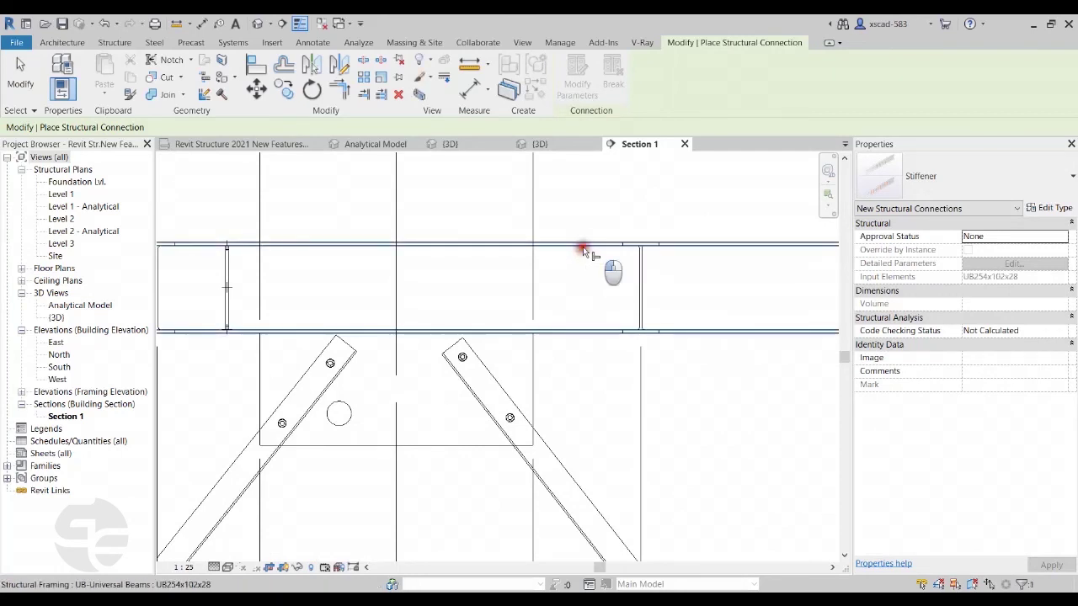
click(590, 245)
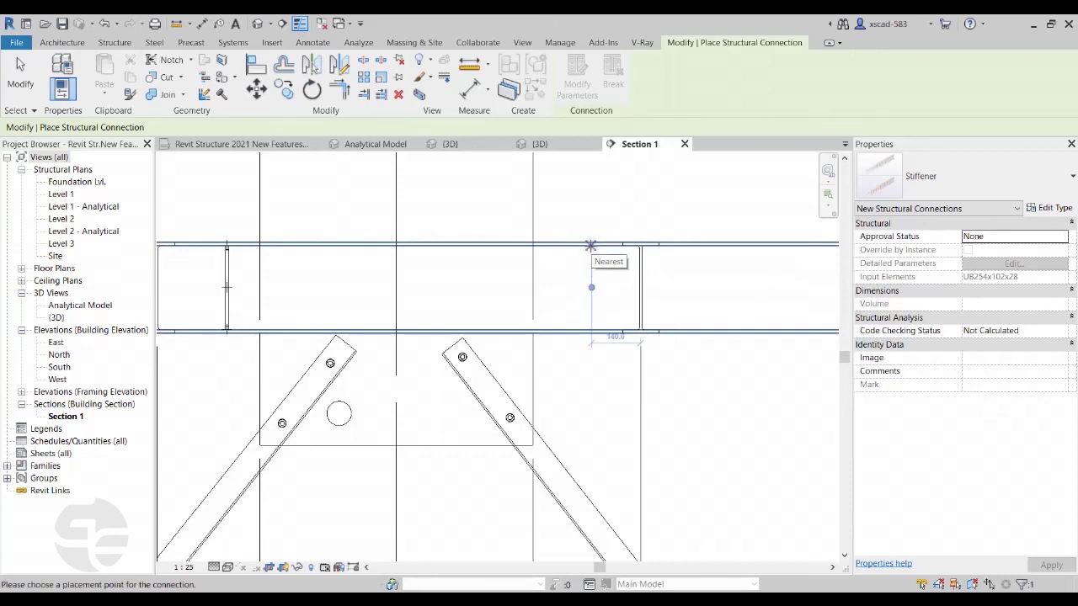
click(590, 245)
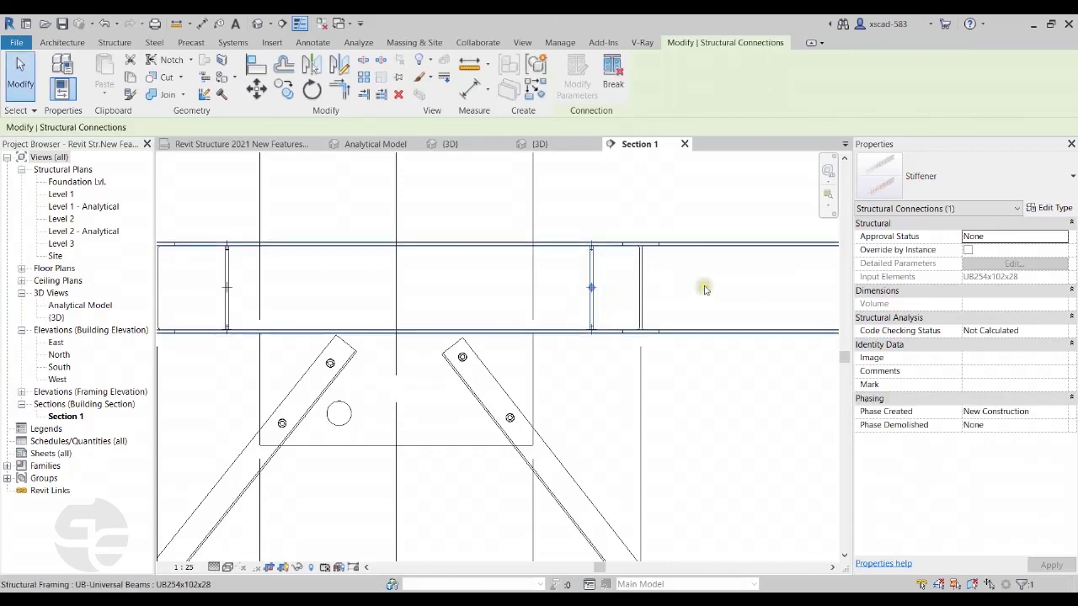
click(695, 358)
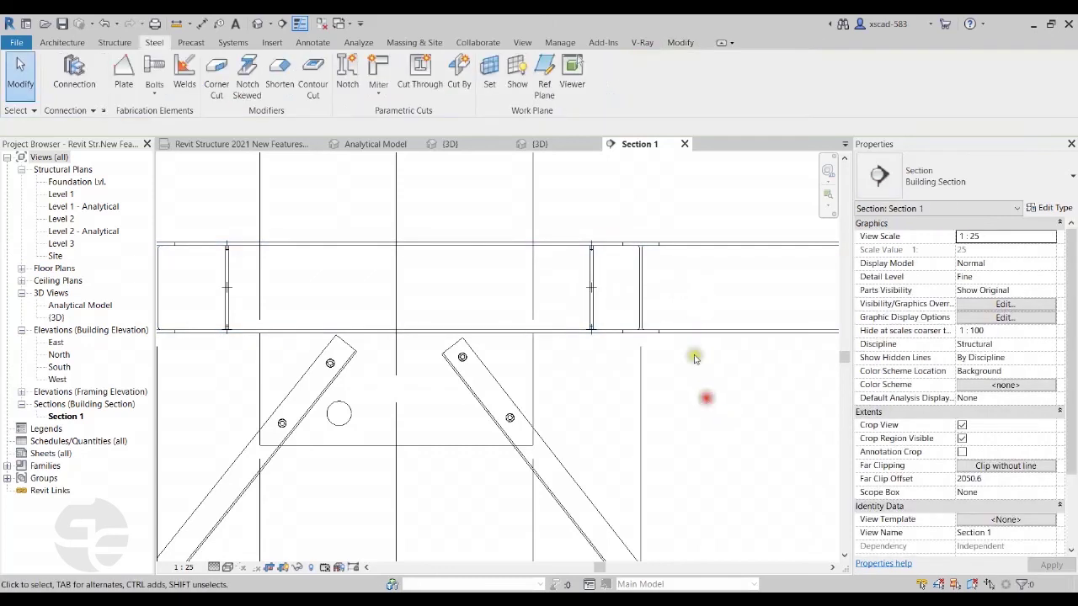
- Select the left stiffener in the 3D view and open its connection type's parameters for editing
click(564, 142)
scroll(463, 268, up, 3)
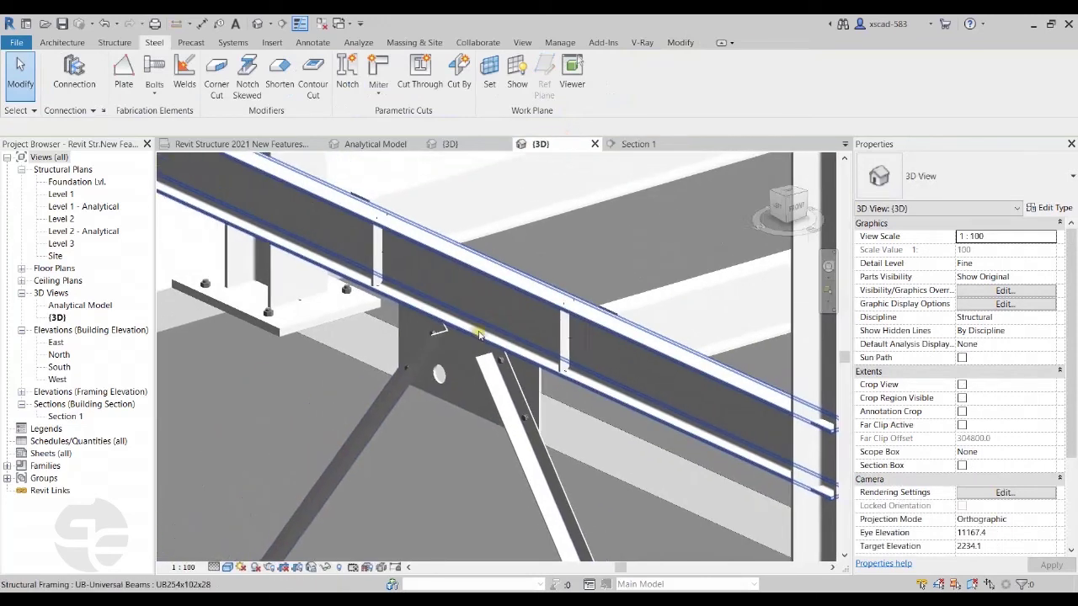
scroll(378, 268, down, 2)
scroll(380, 265, up, 2)
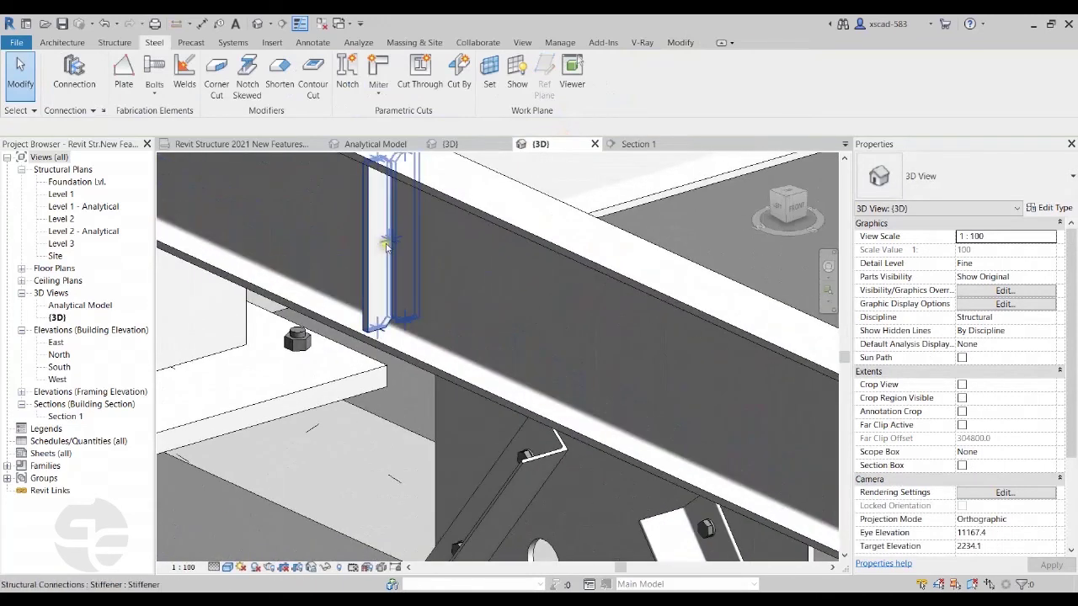
scroll(371, 247, down, 1)
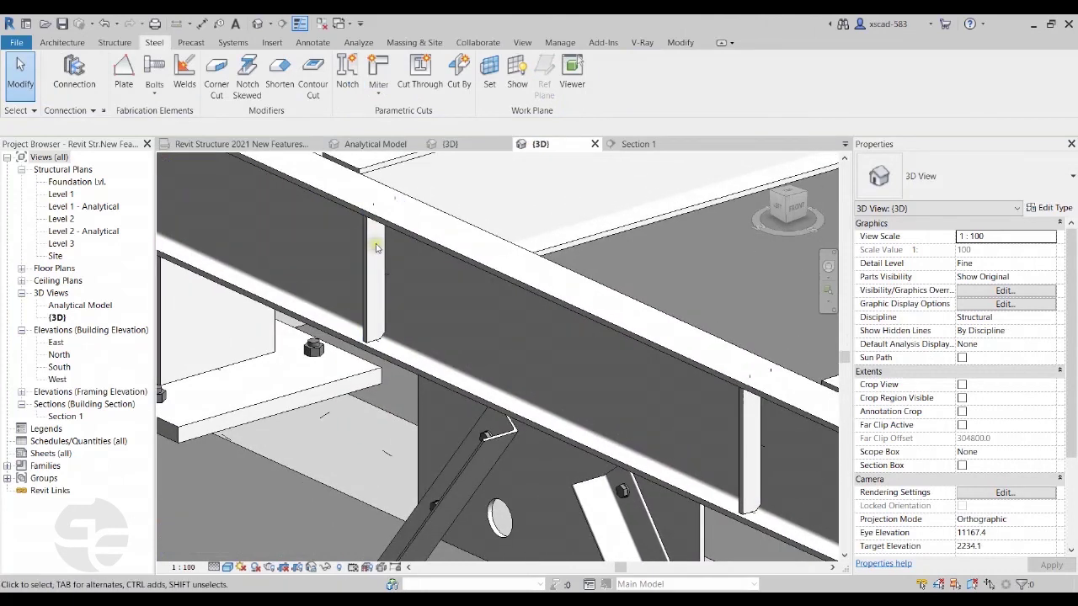
click(371, 246)
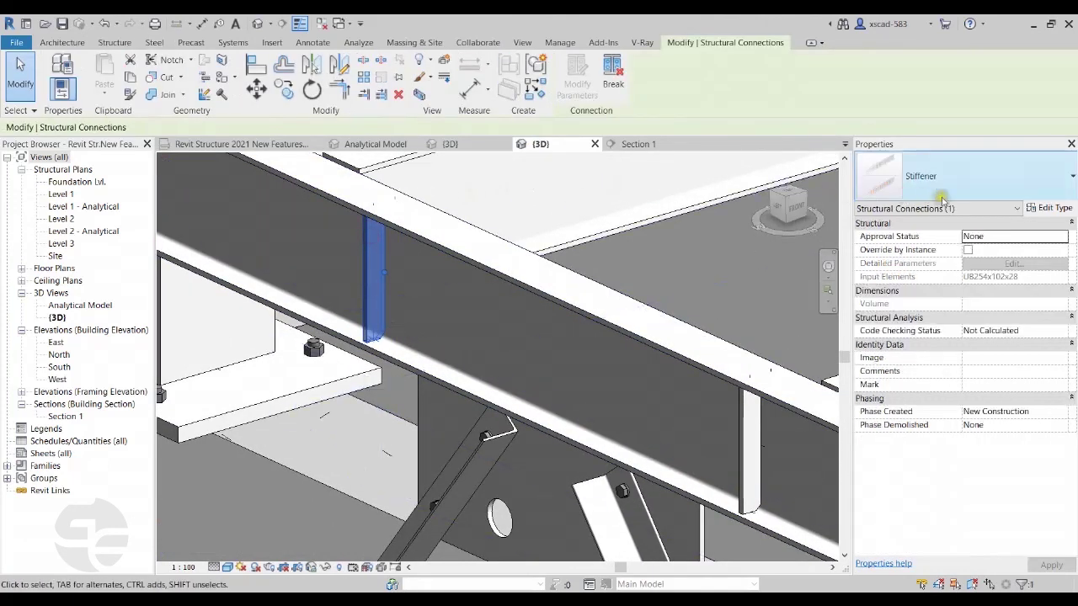
click(1047, 208)
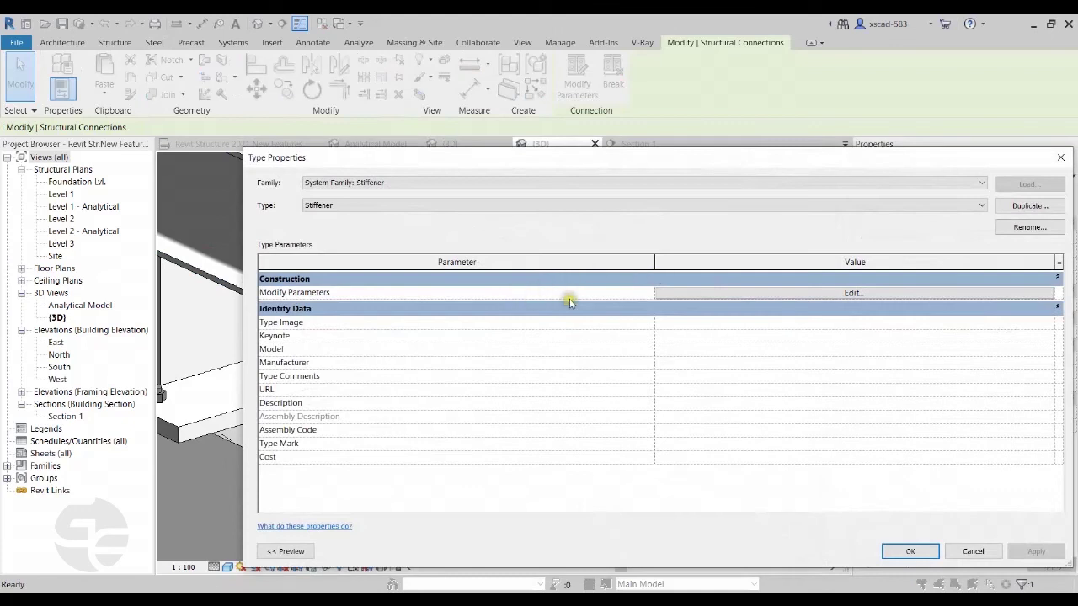
click(853, 293)
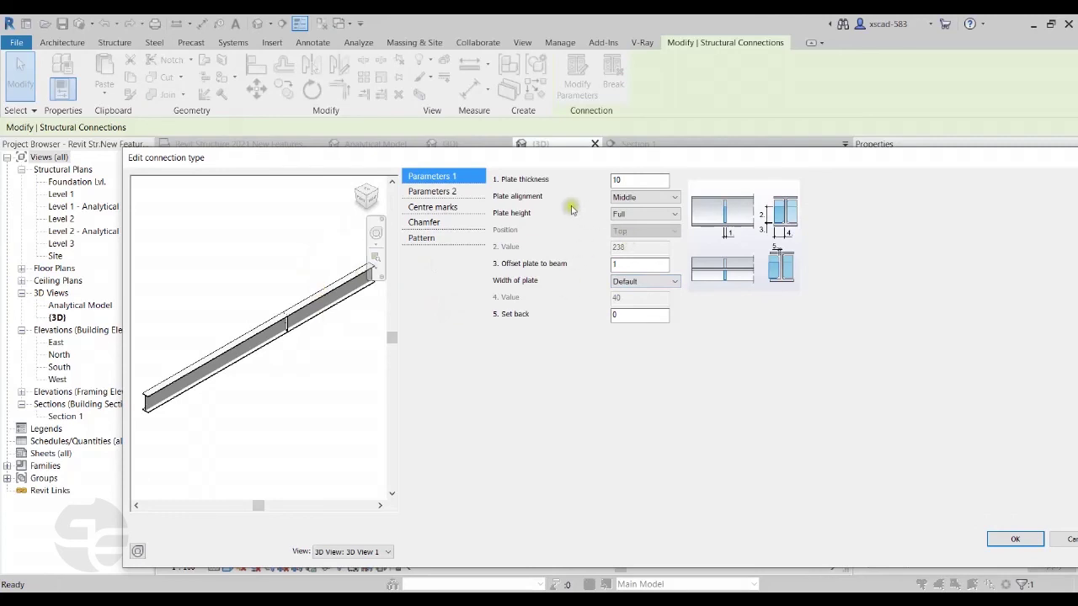
- Set the stiffener's corner finish to Convex, checking the plate's corner in the connection type preview
click(455, 192)
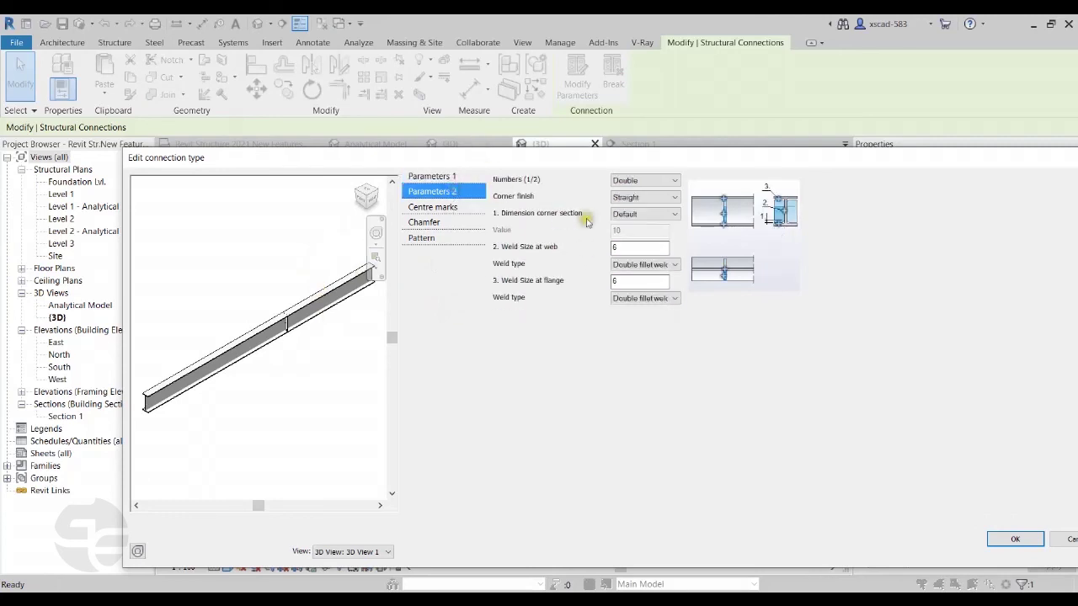
click(643, 201)
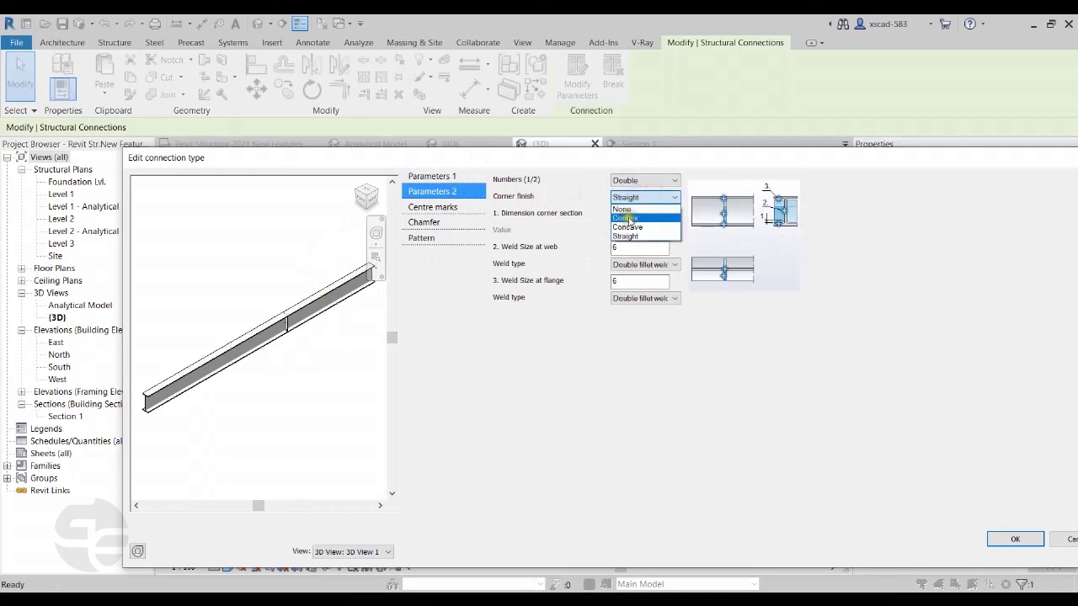
scroll(287, 332, up, 5)
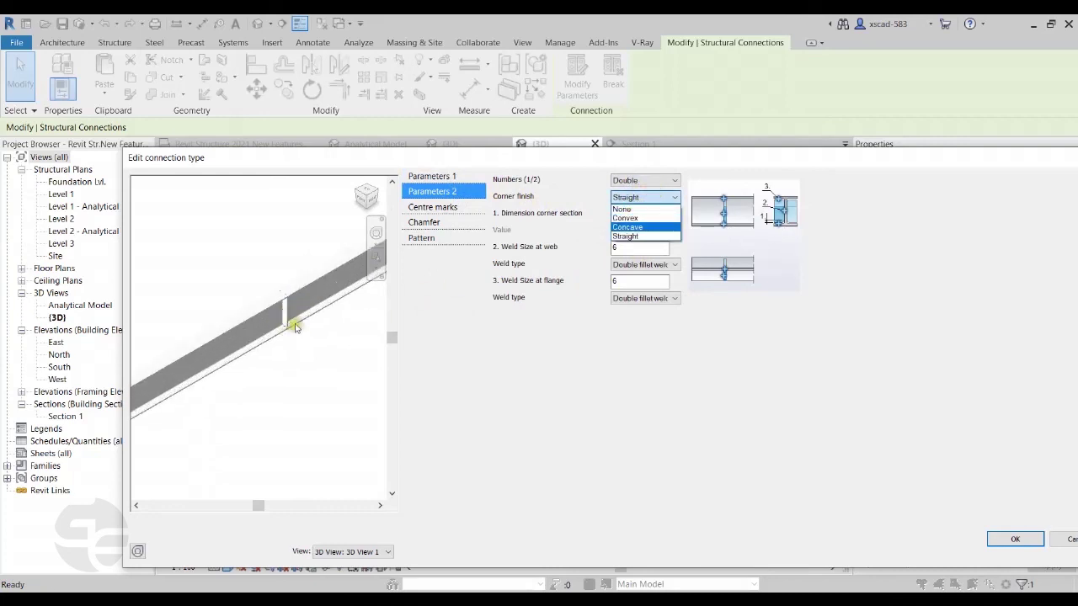
scroll(267, 340, up, 5)
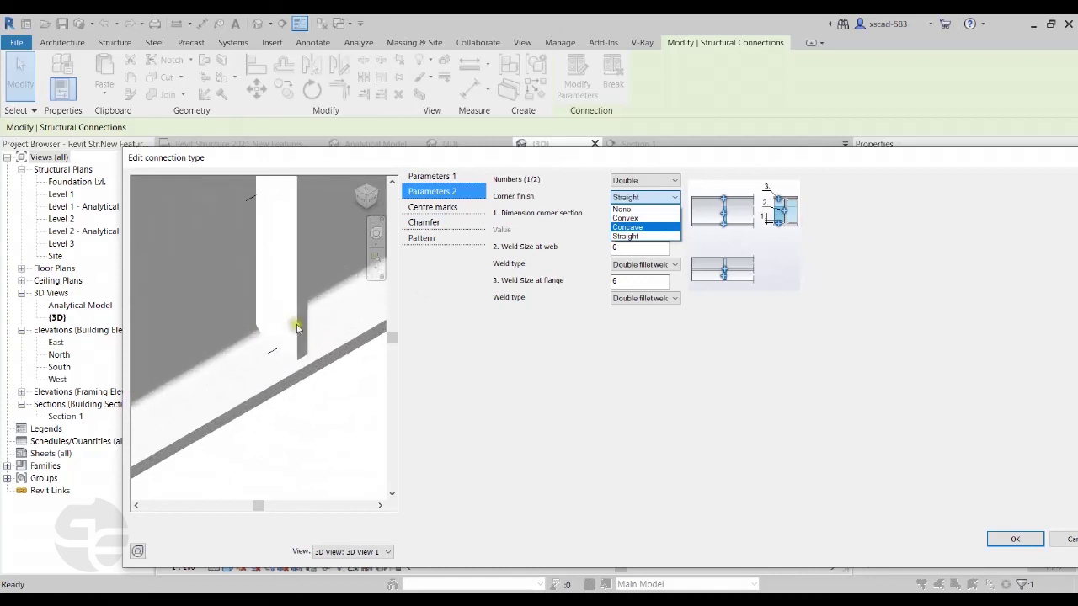
click(644, 218)
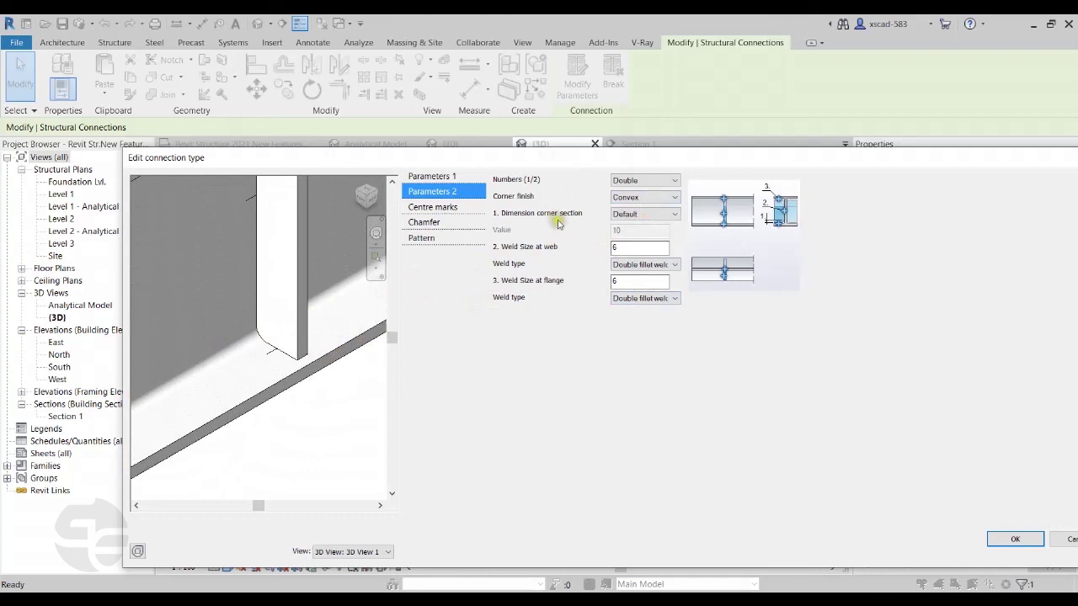
- Examine the stiffener type's remaining parameters: plate alignment options, centre marks, chamfer, pattern and weld settings
click(438, 176)
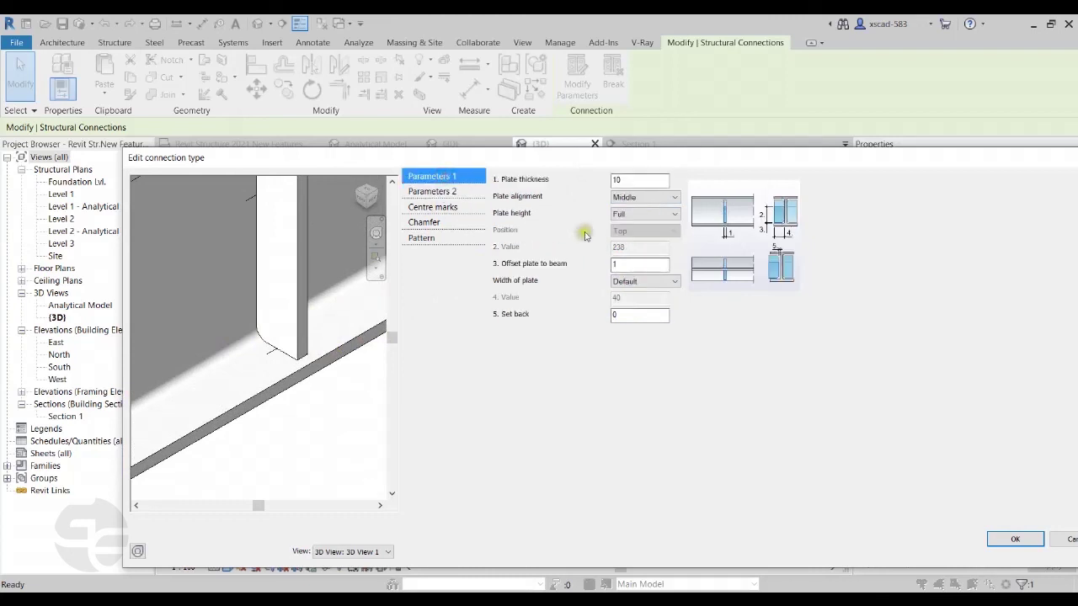
click(645, 197)
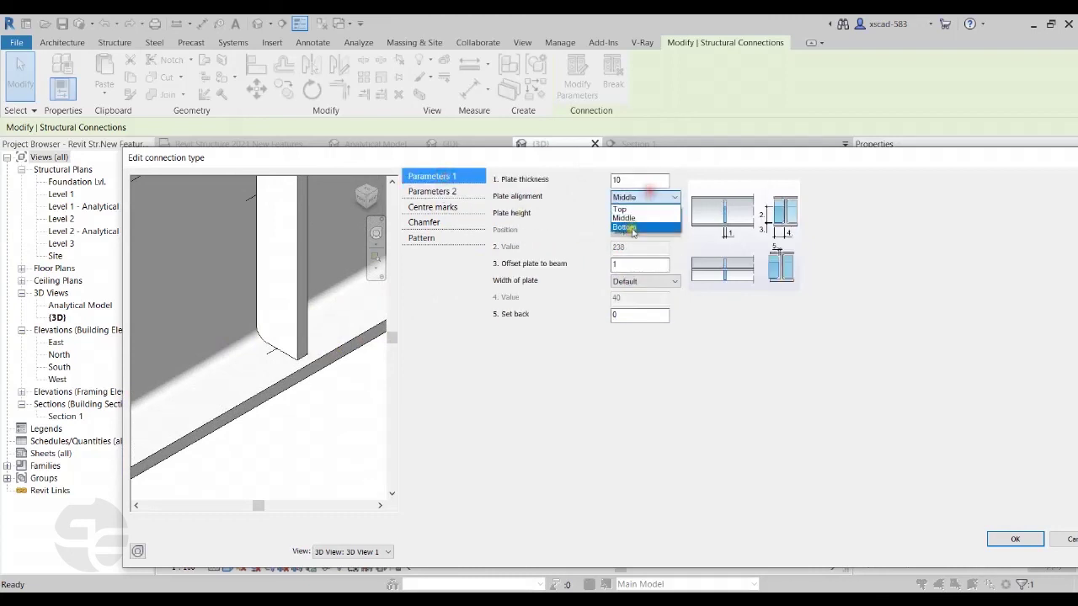
click(597, 217)
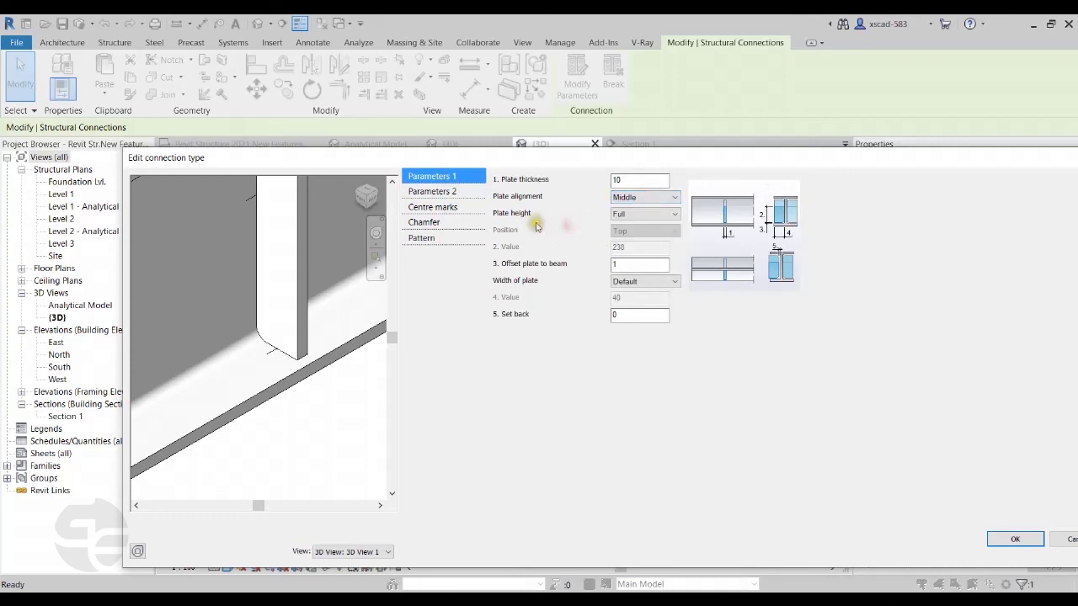
click(440, 212)
click(439, 226)
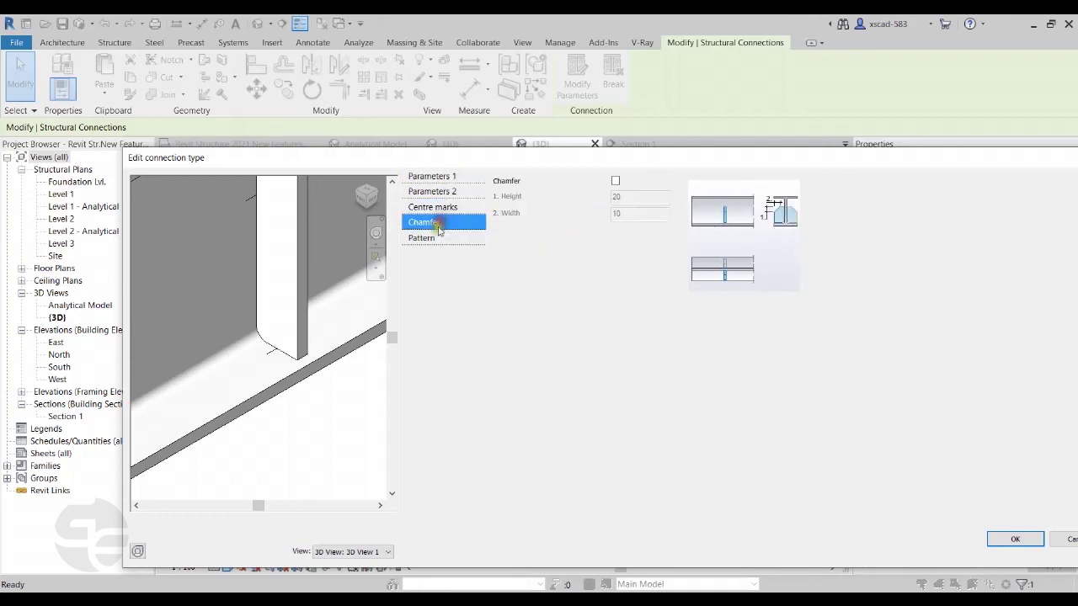
click(437, 240)
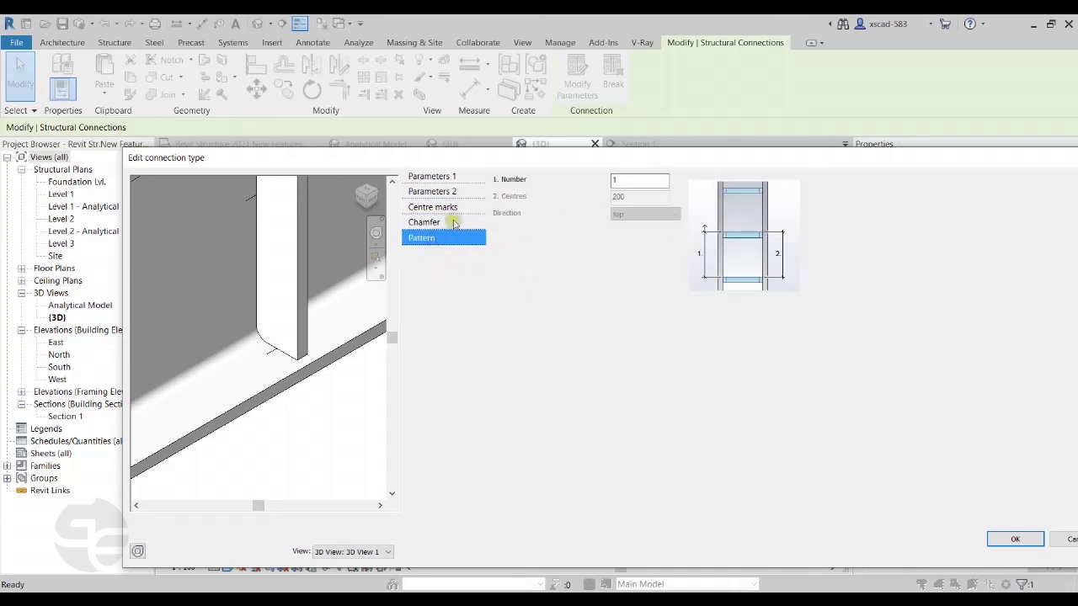
click(445, 193)
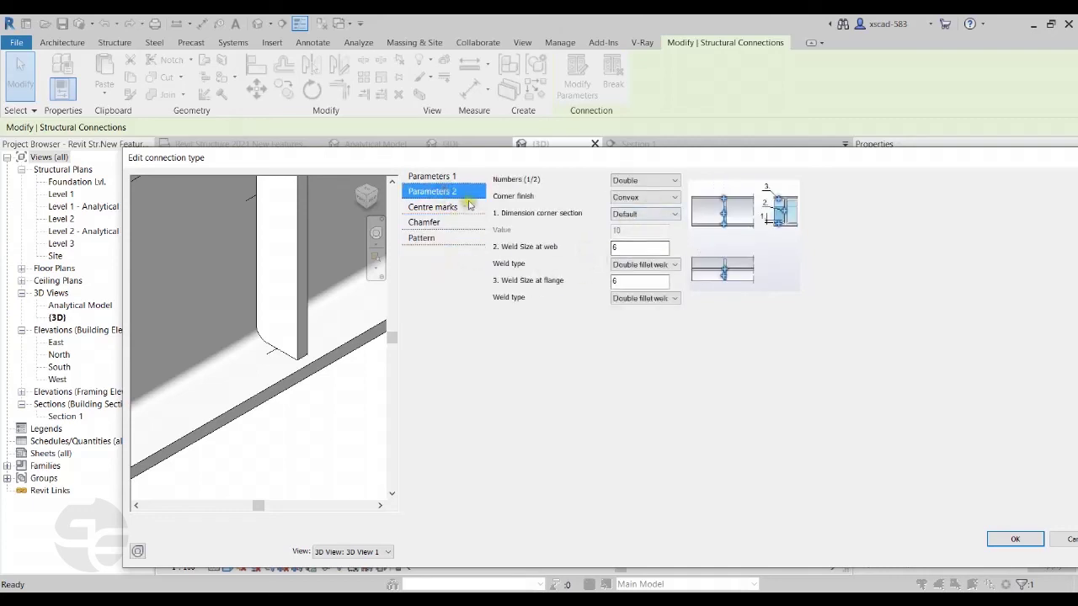
click(459, 177)
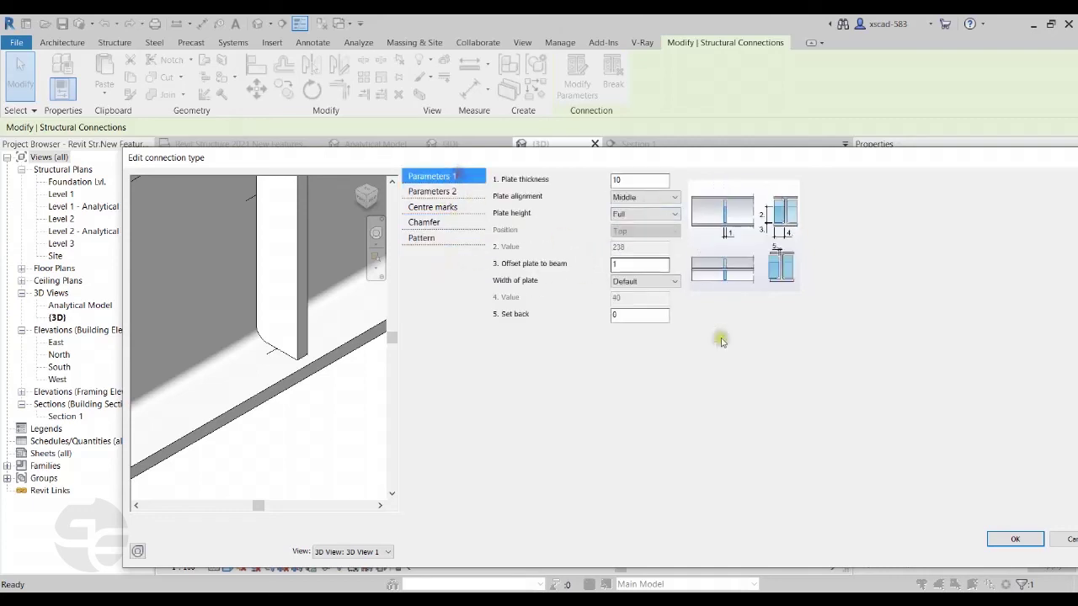
- Accept the stiffener connection type changes, deselect the stiffener and return to the Revit Structure 2021 New Features drafting view
click(1006, 534)
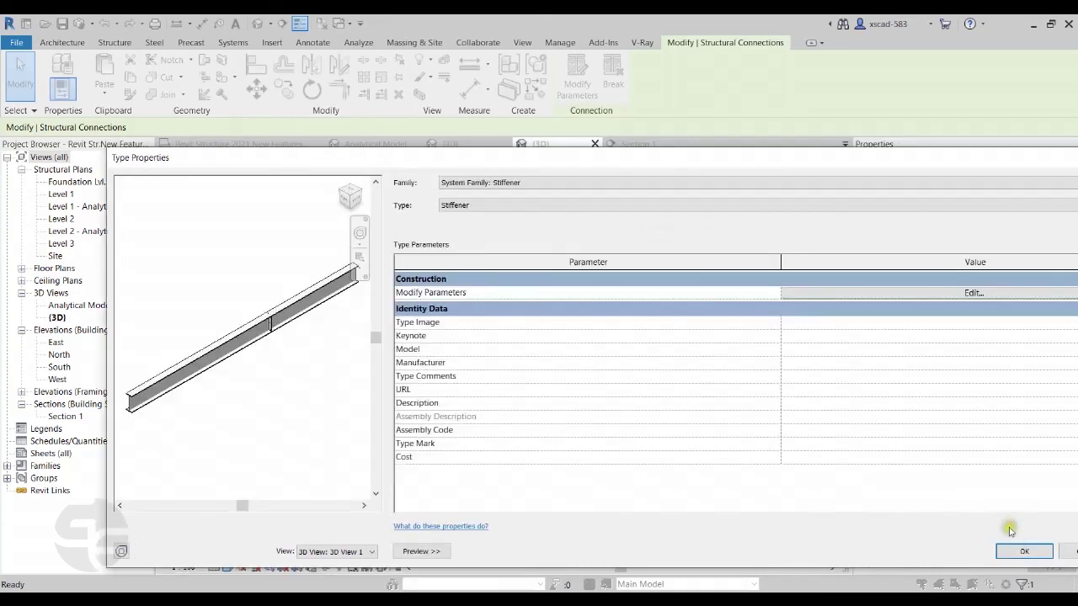
click(1017, 547)
scroll(536, 287, down, 10)
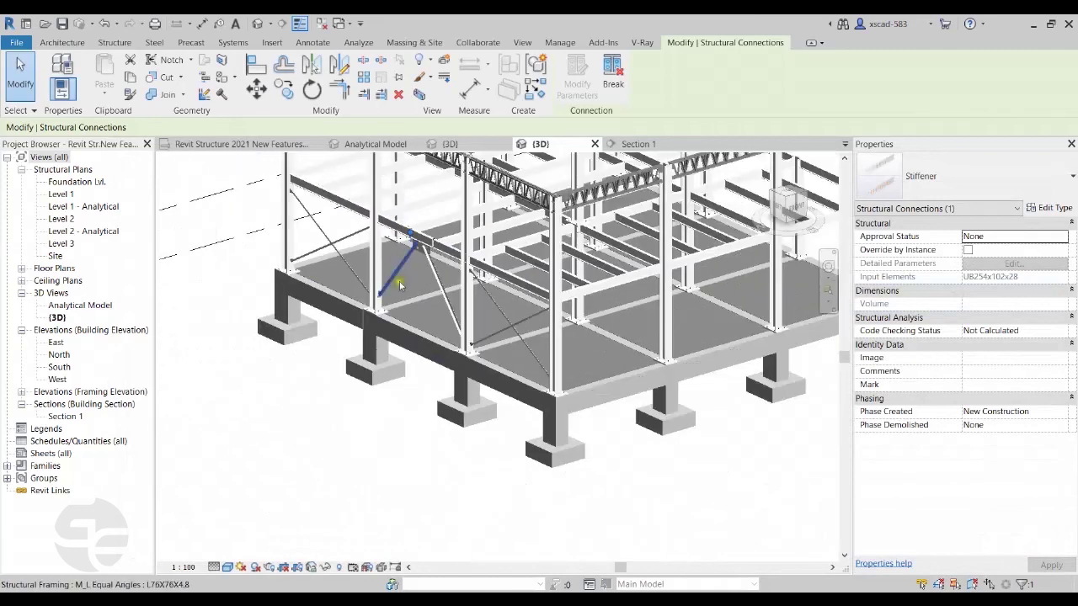
click(423, 427)
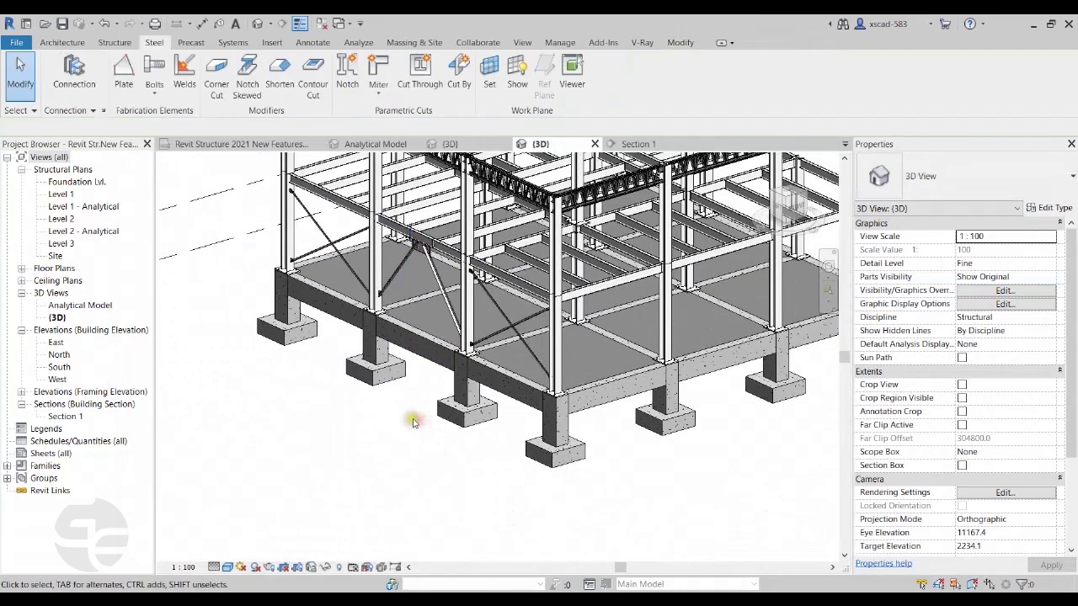
middle_drag(424, 426, 408, 499)
click(252, 146)
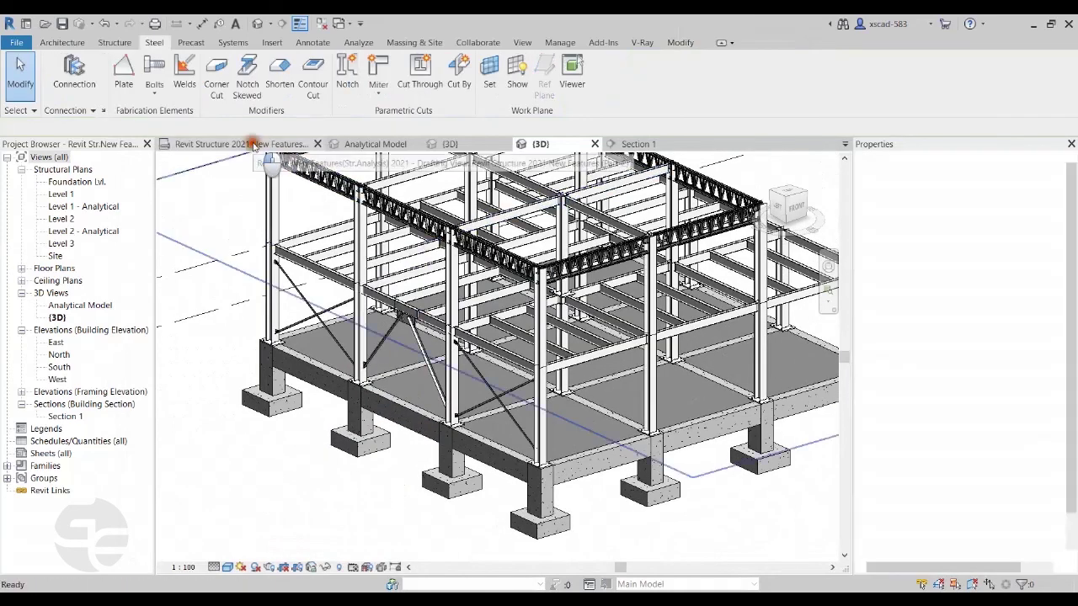